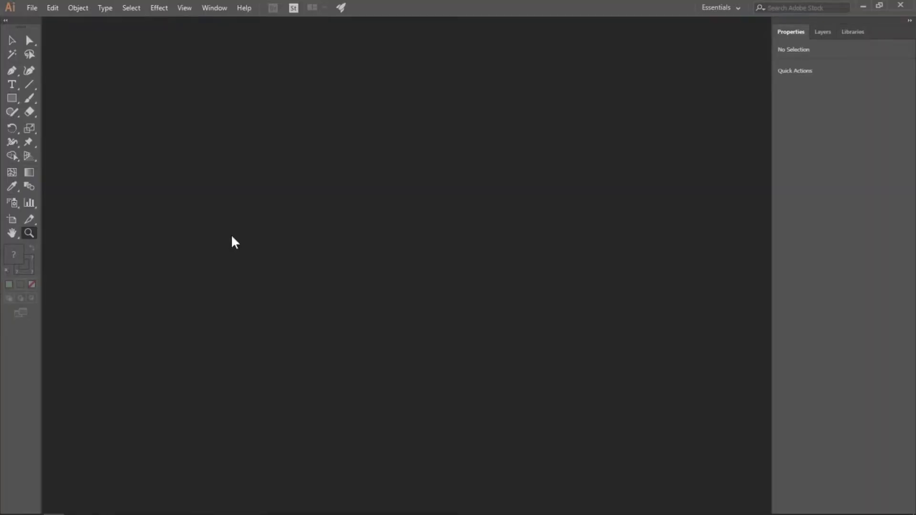
Create a new 1920 × 1080 px document (Untitled-6) with units set to Pixels
click(32, 7)
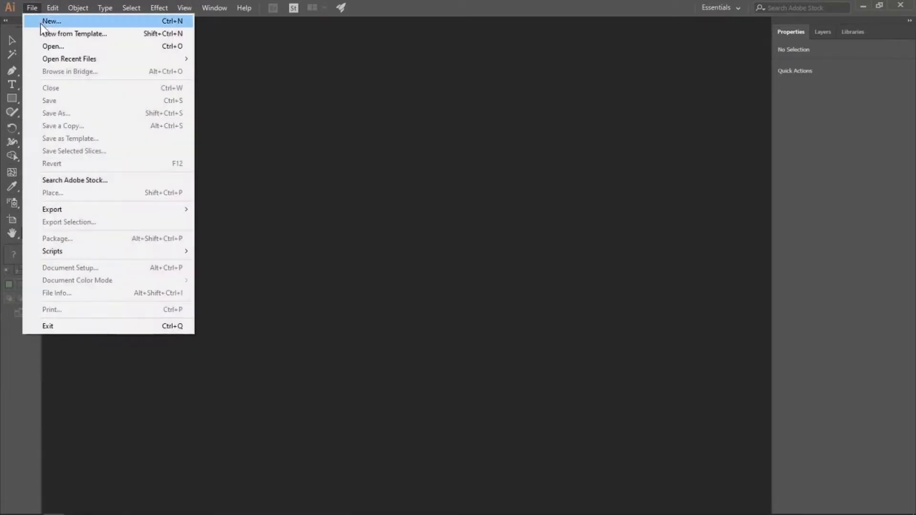
click(42, 22)
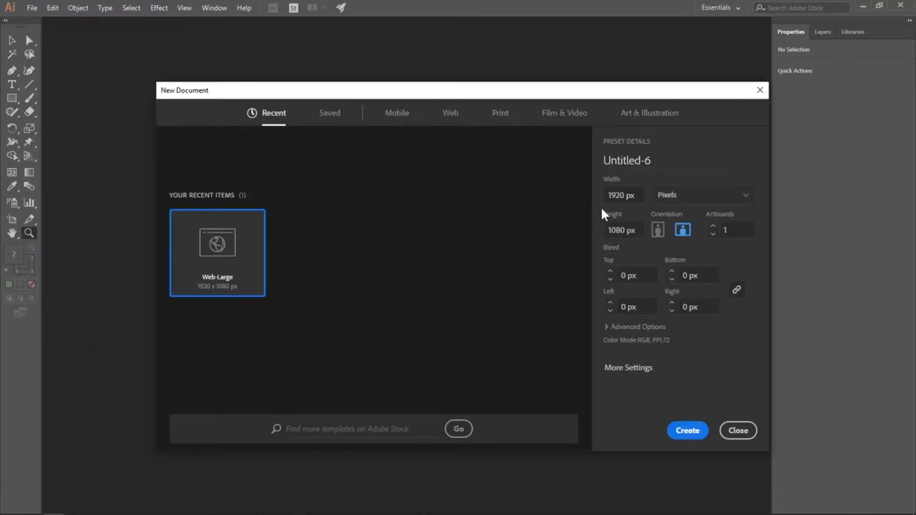
drag(639, 197, 621, 196)
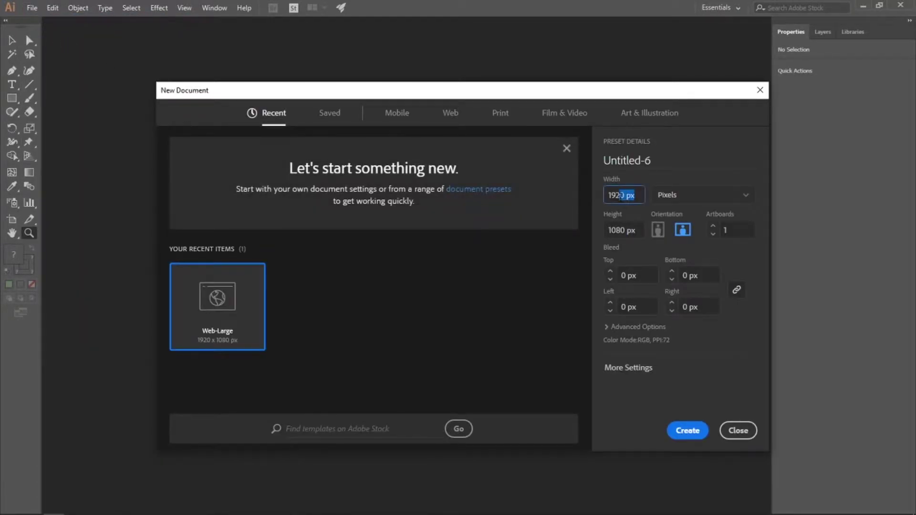
click(643, 231)
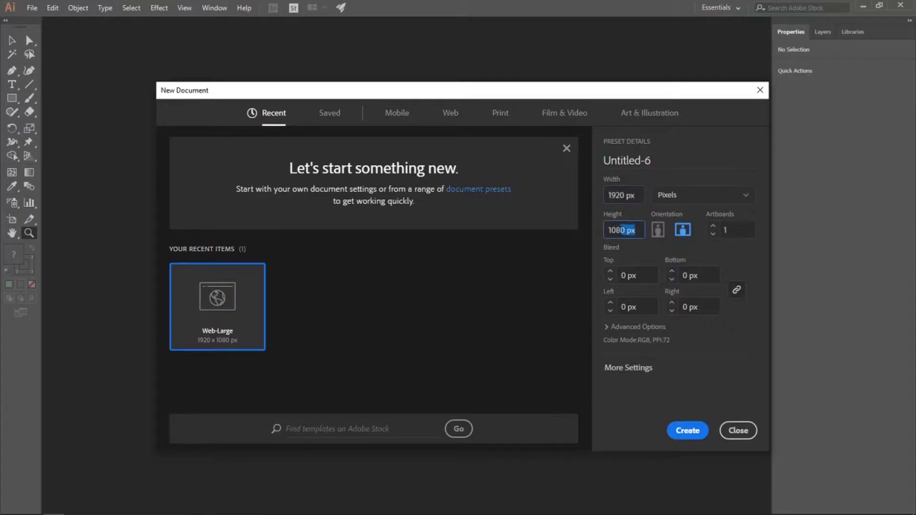
click(718, 199)
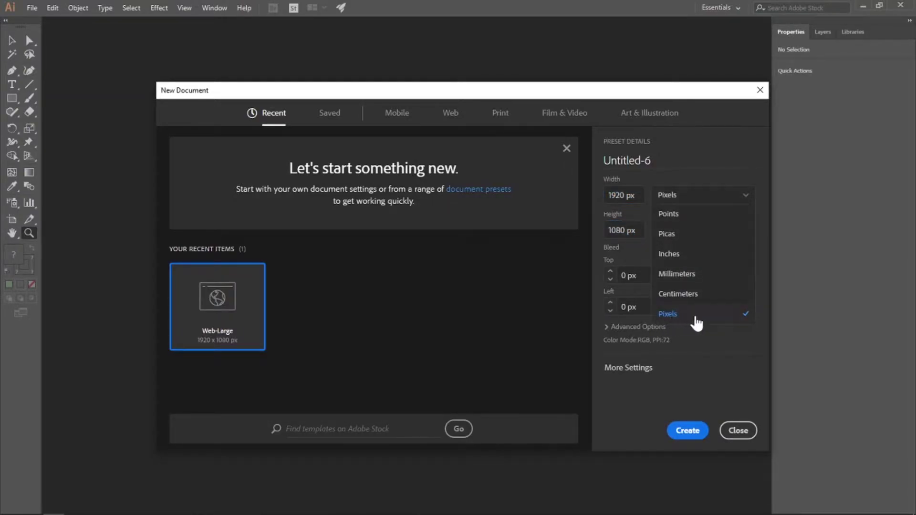
click(699, 431)
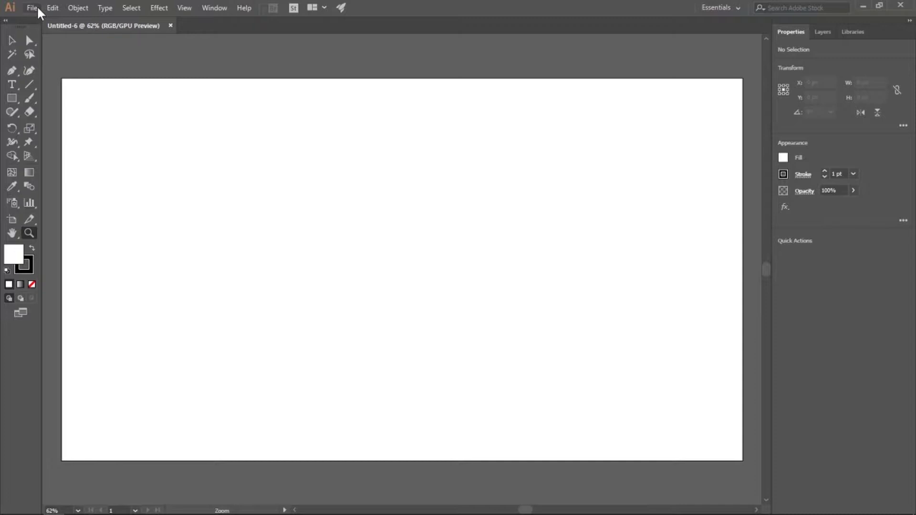
Draw an artboard-sized rectangle with no stroke and a white-to-black linear gradient fill
click(13, 99)
mouse_move(62, 78)
mouse_down()
mouse_move(665, 457)
mouse_move(742, 460)
mouse_up()
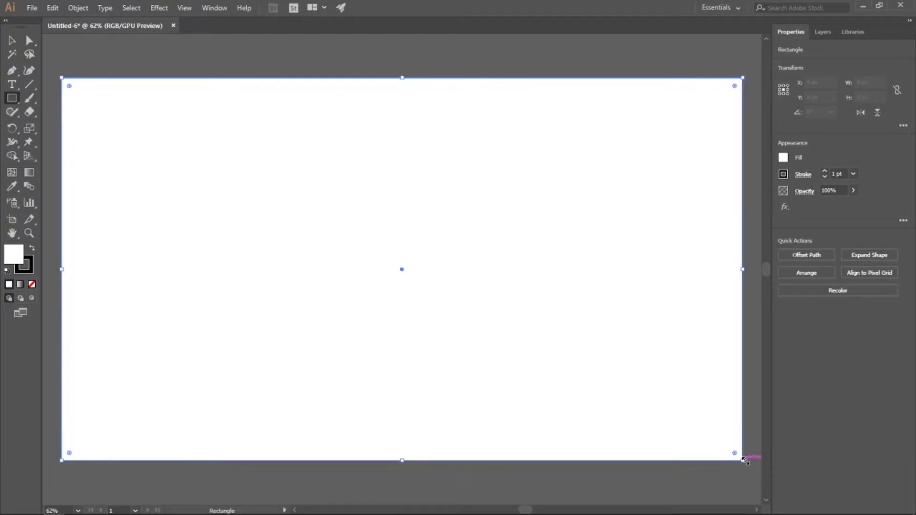
click(30, 263)
click(33, 284)
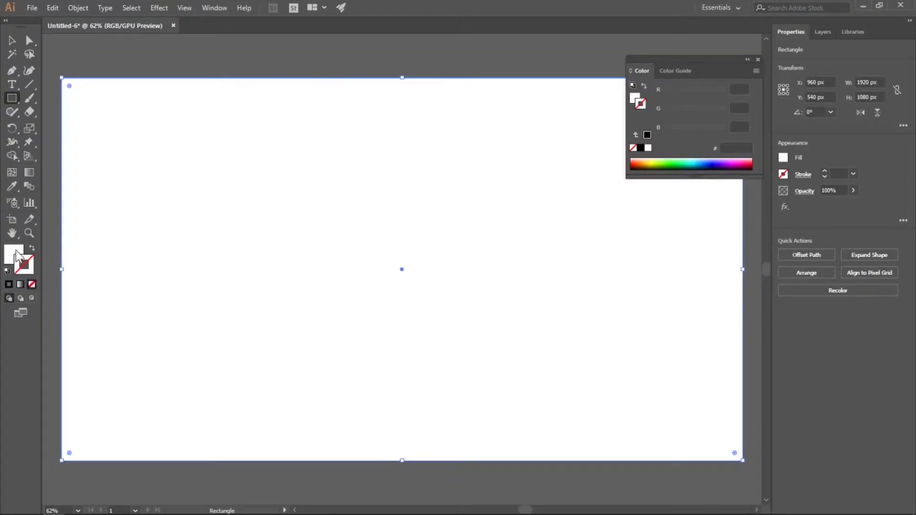
click(20, 285)
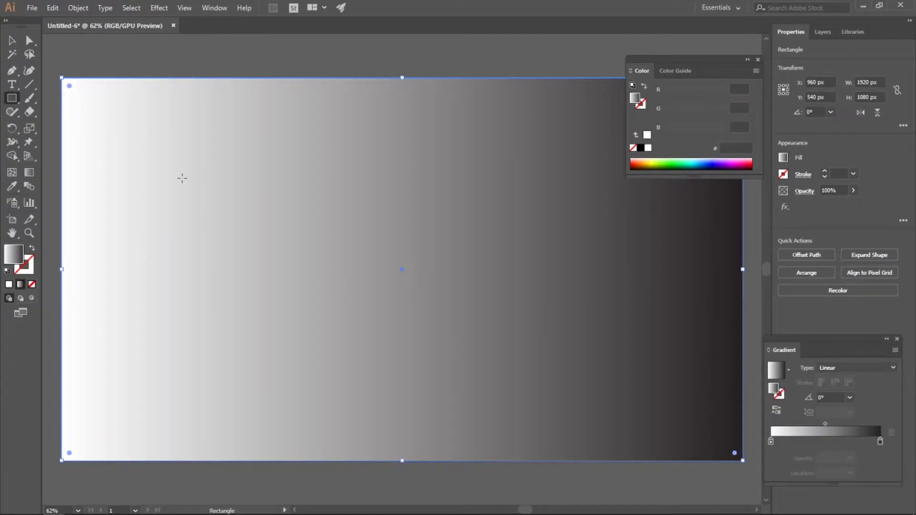
click(758, 59)
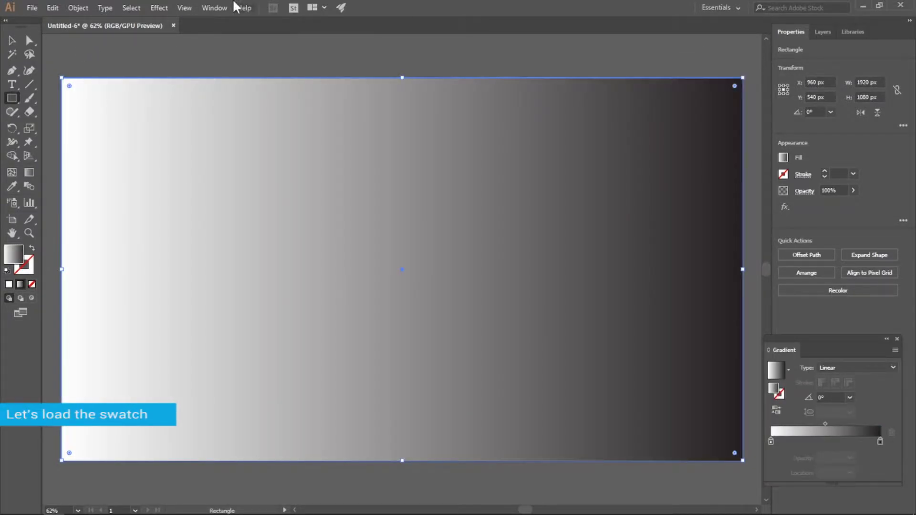
Load the This green.ase library from the tree folder and add its greens to Swatches
click(214, 8)
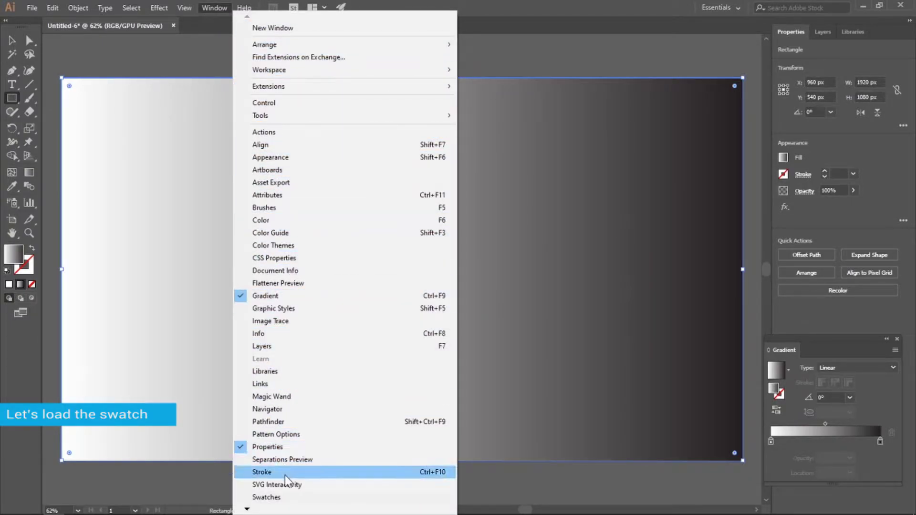
click(266, 497)
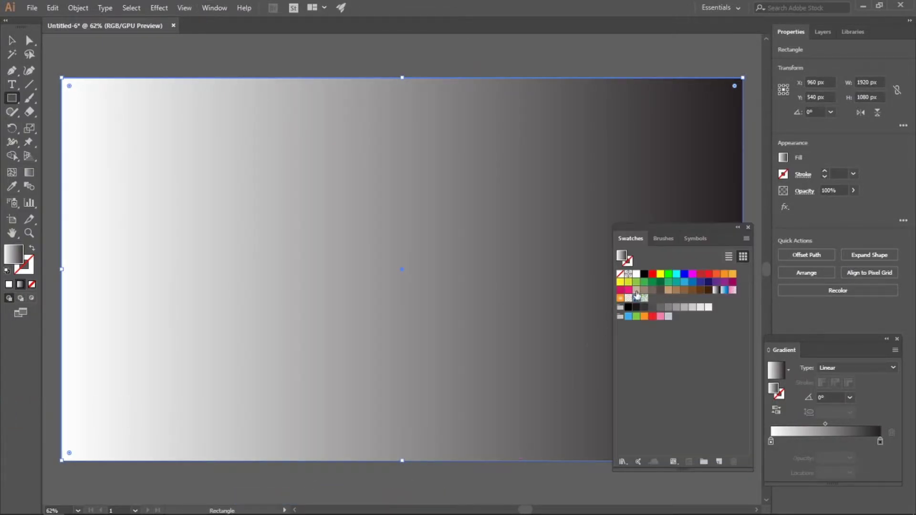
click(745, 238)
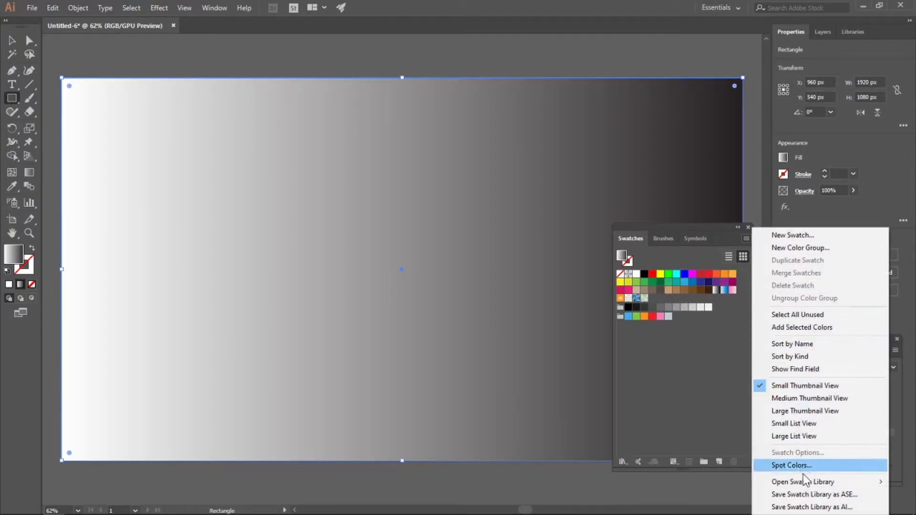
mouse_move(802, 481)
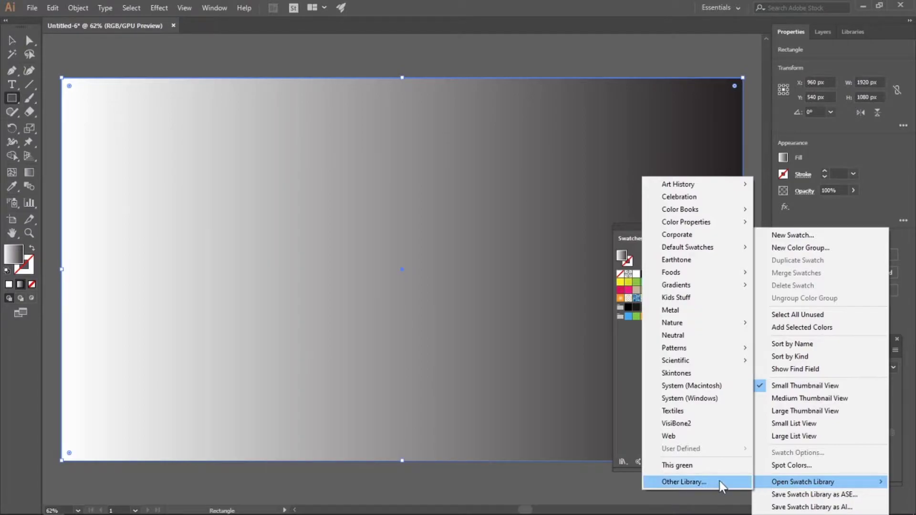
click(731, 485)
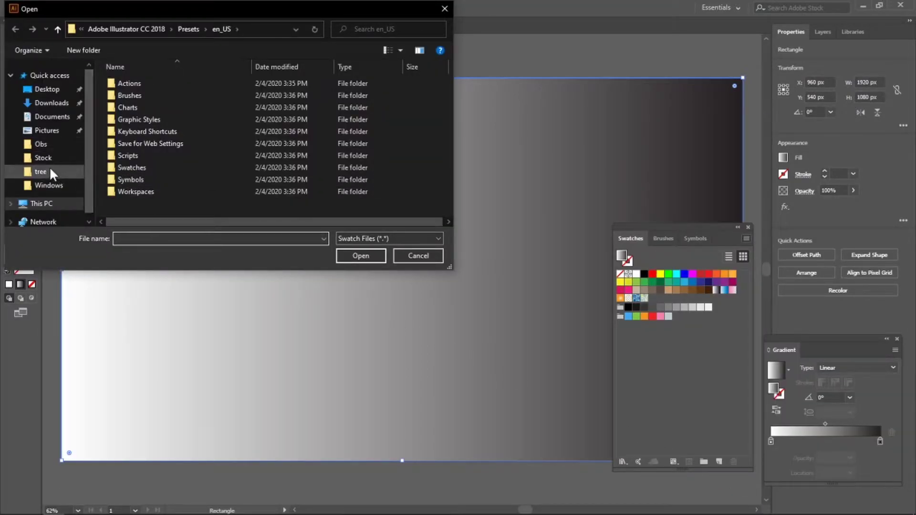
click(48, 171)
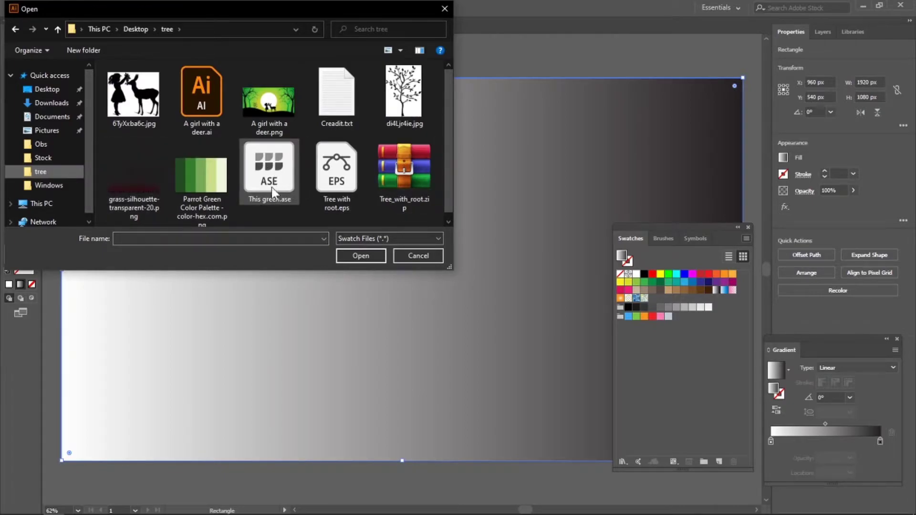
double_click(280, 178)
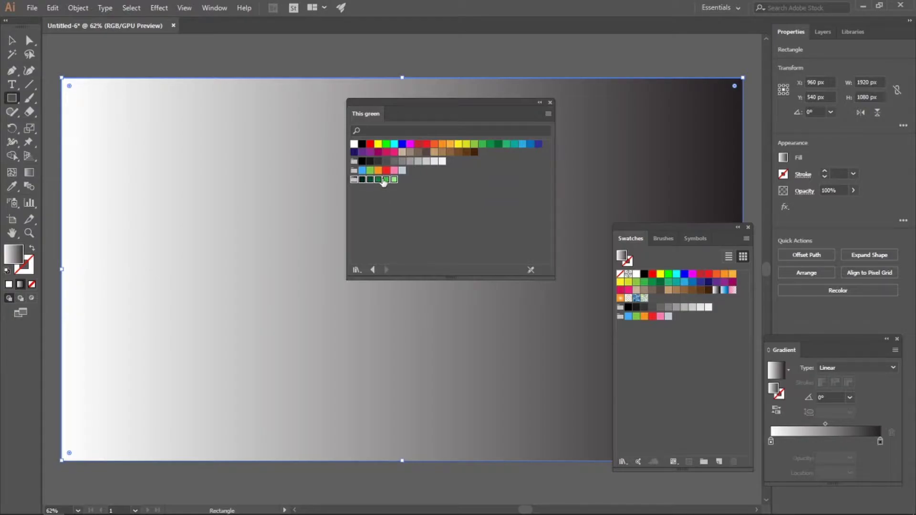
click(353, 179)
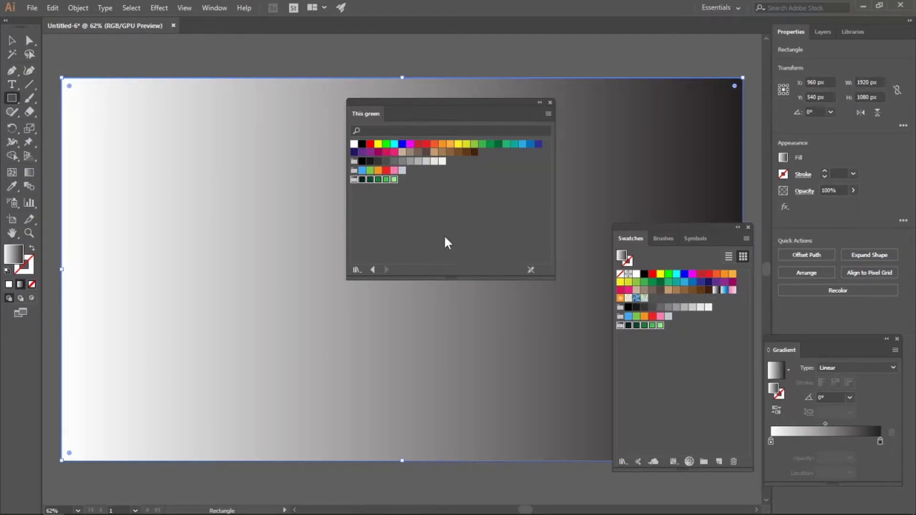
click(548, 114)
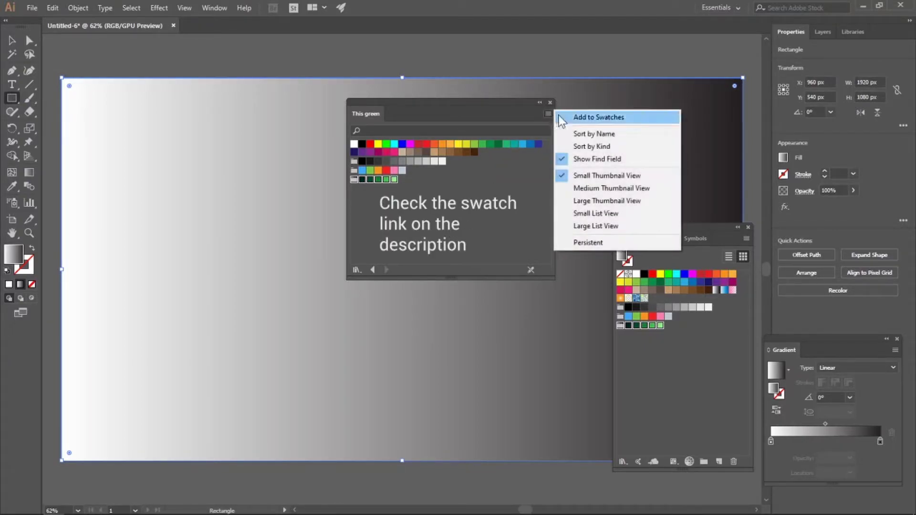
click(625, 119)
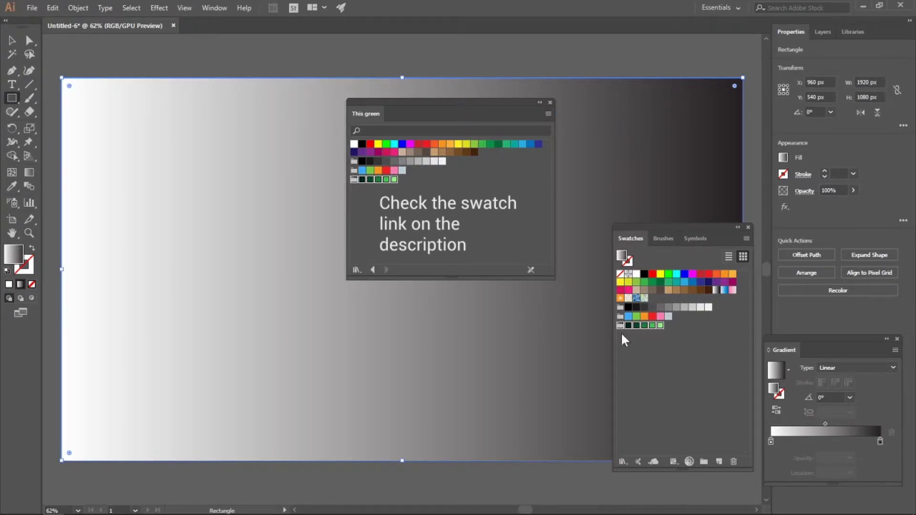
click(549, 102)
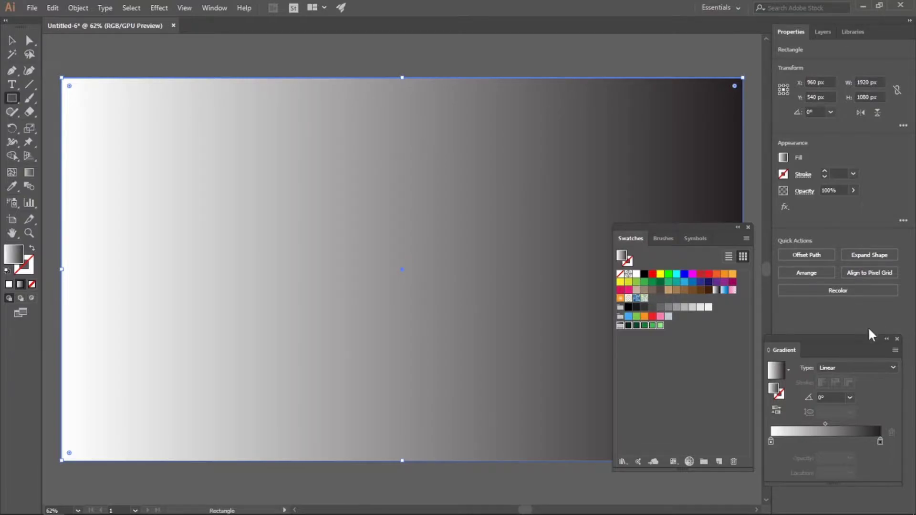
Make the gradient's right-end stop dark green, restoring the gradient fill after a mis-click
click(880, 441)
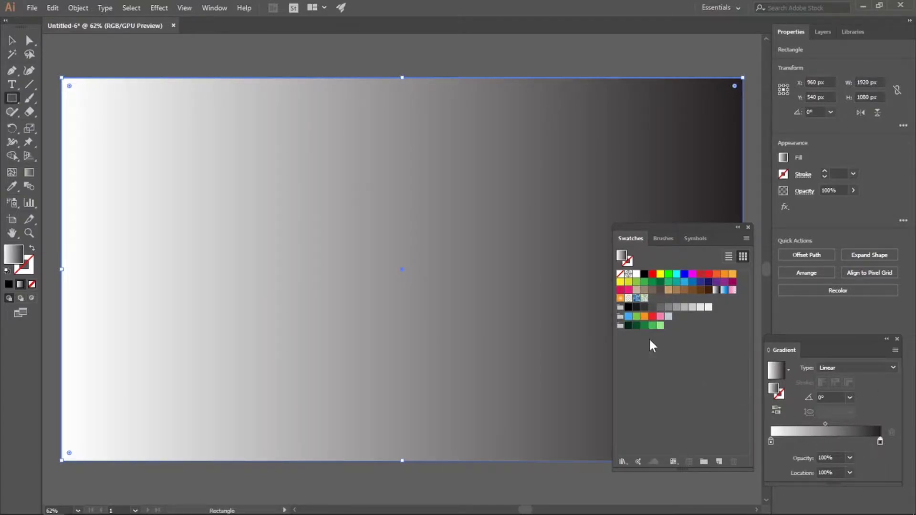
click(628, 326)
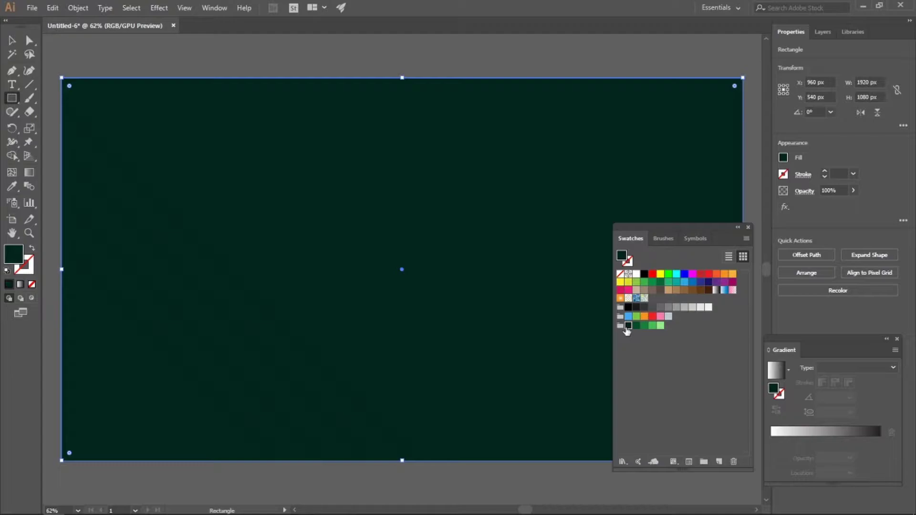
click(20, 284)
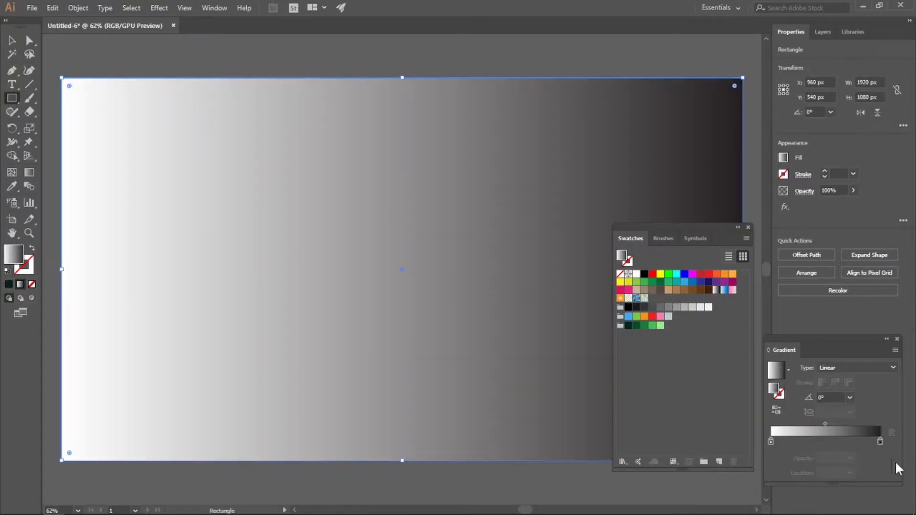
double_click(880, 441)
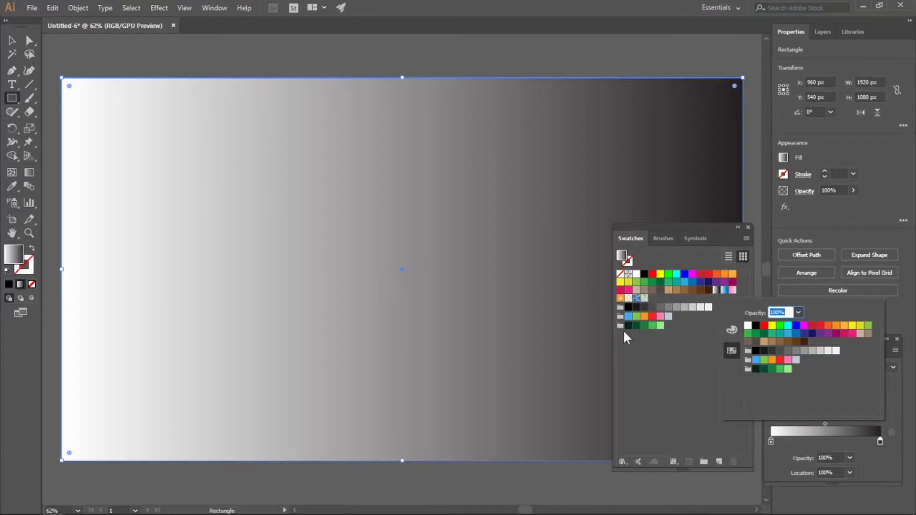
click(756, 370)
click(862, 444)
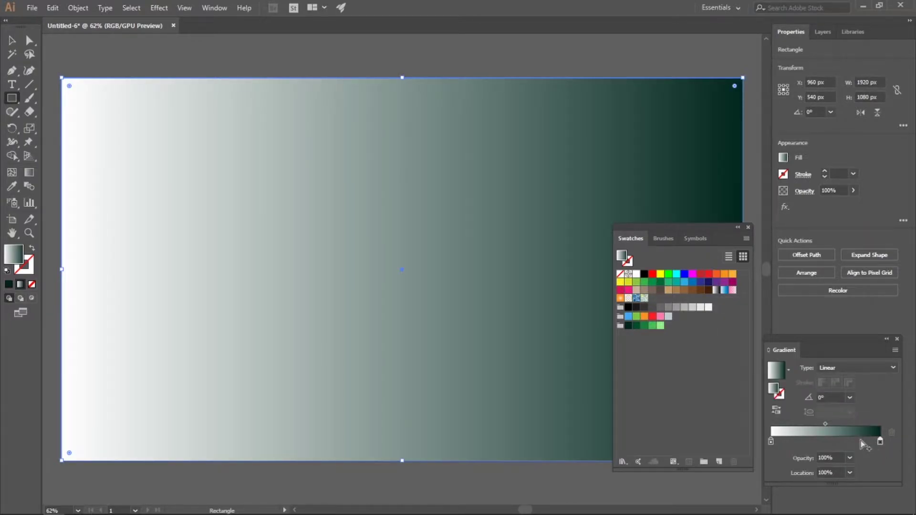
Add a dark green stop near the right end and make the 56.67% stop mid green
click(860, 439)
double_click(859, 440)
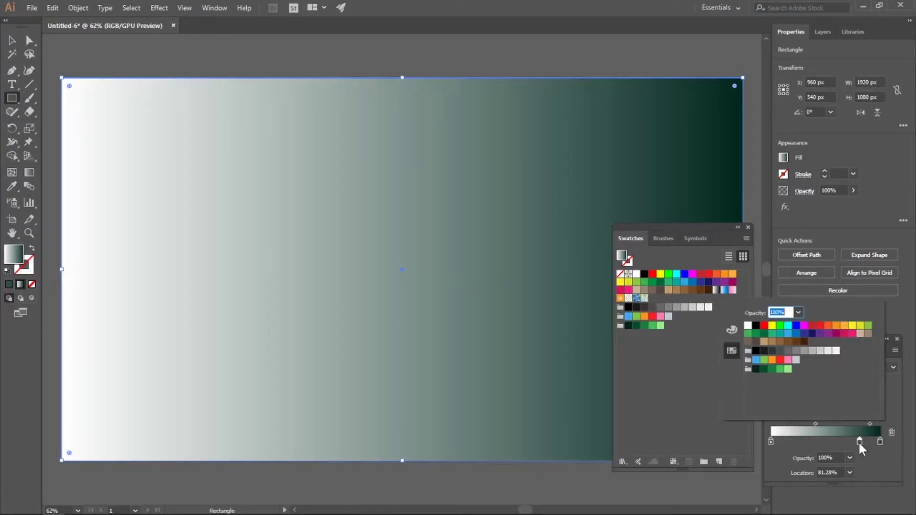
click(764, 369)
click(834, 443)
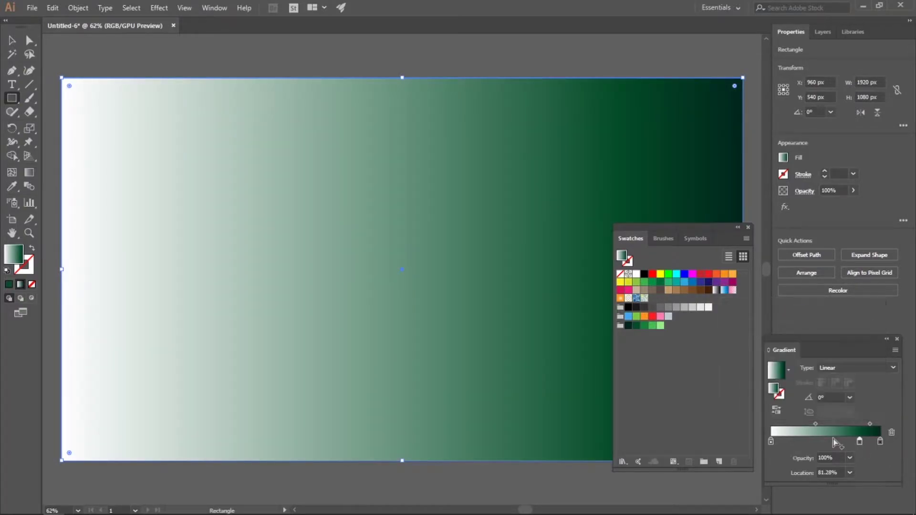
double_click(832, 439)
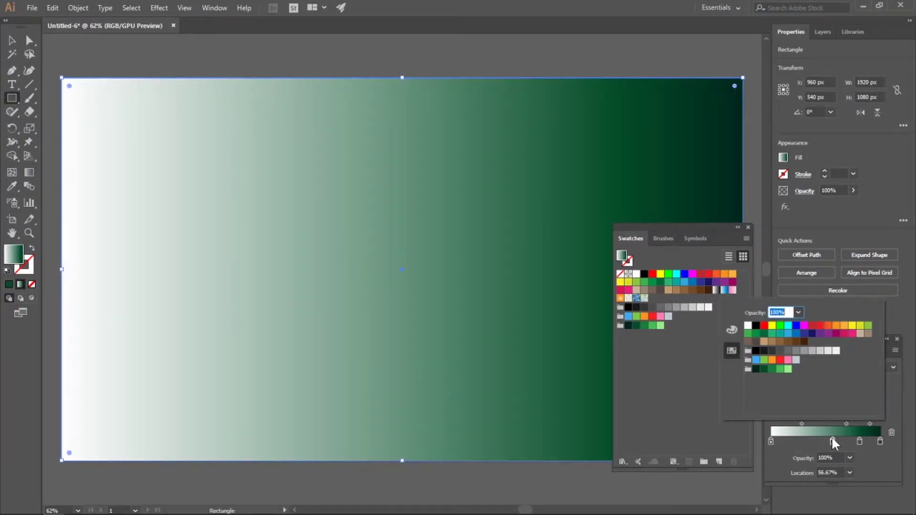
click(774, 370)
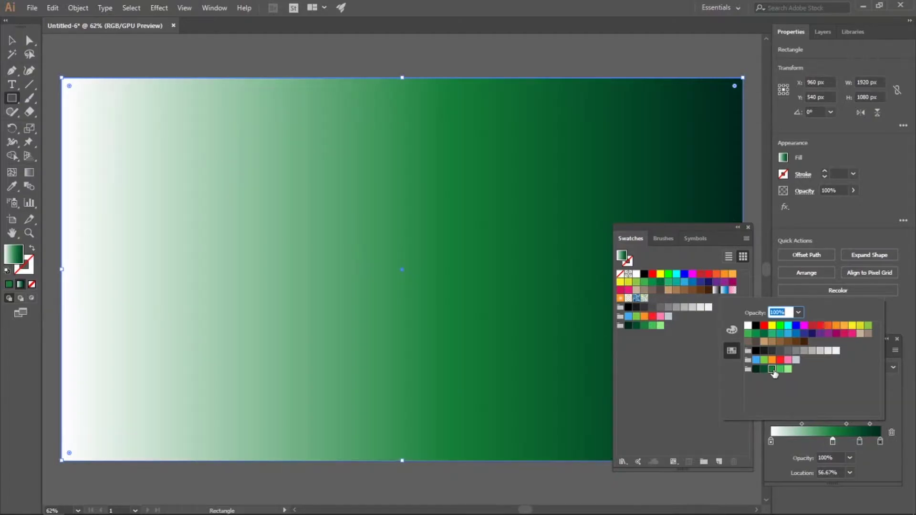
Add a lighter green stop at about 29% and turn the first stop light green
double_click(803, 441)
click(780, 370)
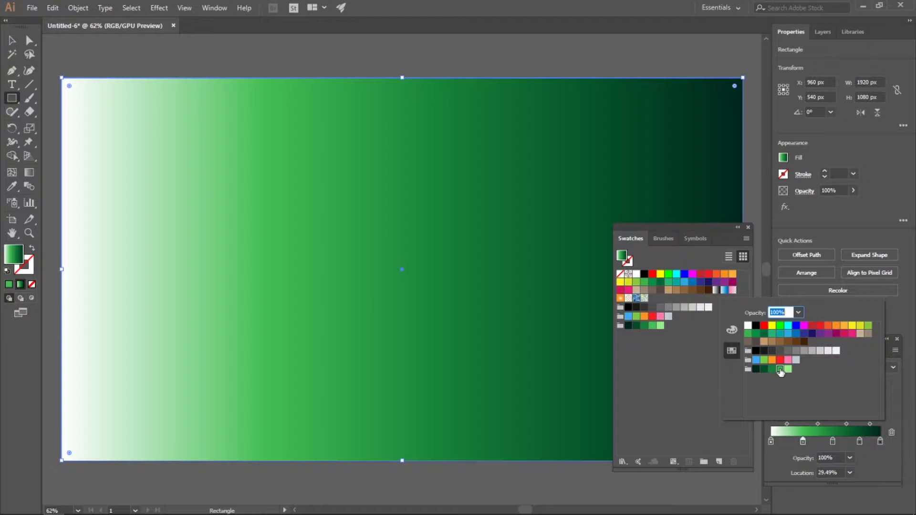
double_click(771, 440)
click(789, 369)
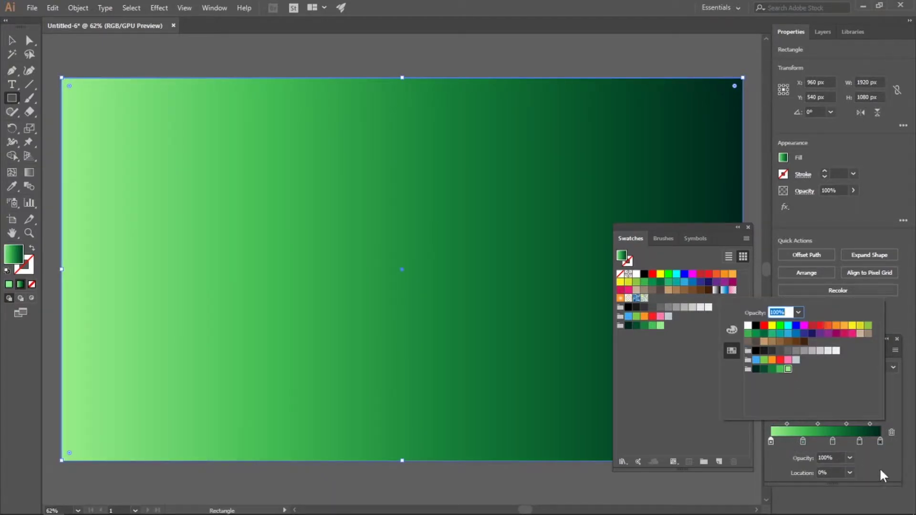
Move the fourth gradient stop to 75% and the third stop to 50%
click(859, 441)
click(827, 473)
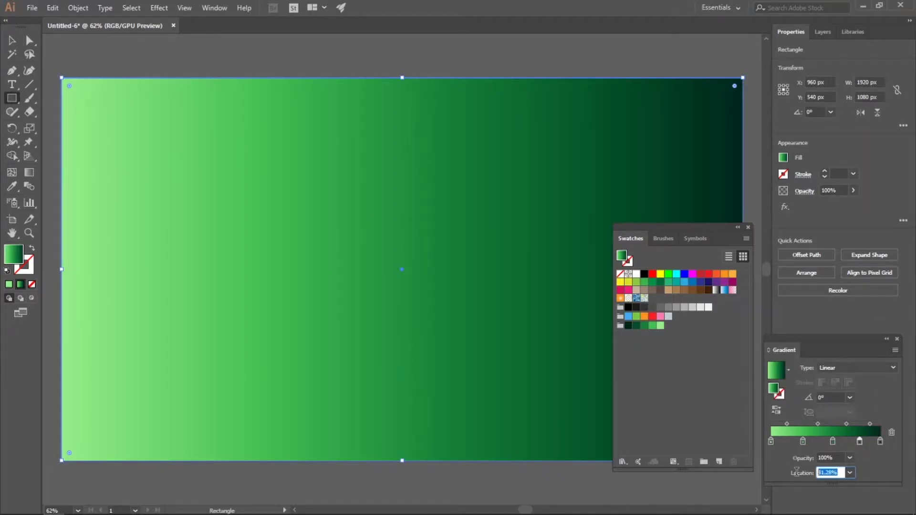
text(75)
key(Return)
click(833, 441)
click(839, 473)
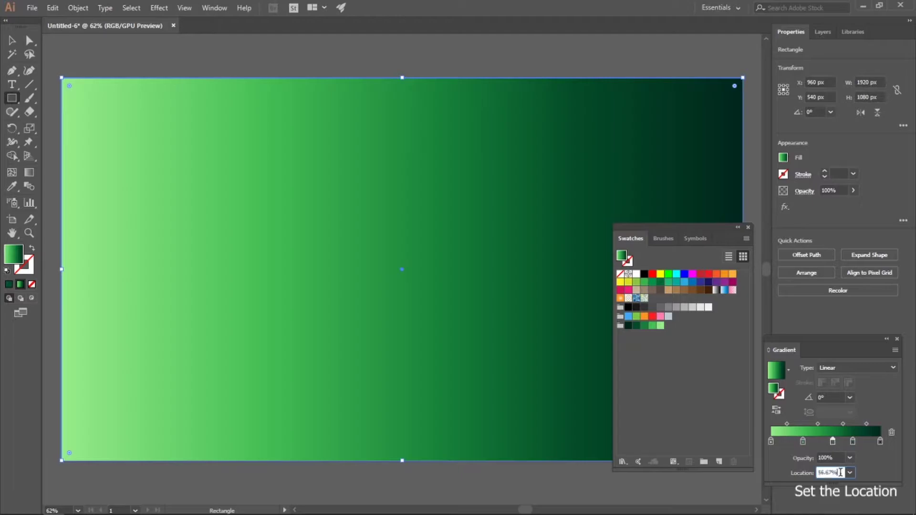
text(50)
Set the second gradient stop's location to 25%
click(804, 441)
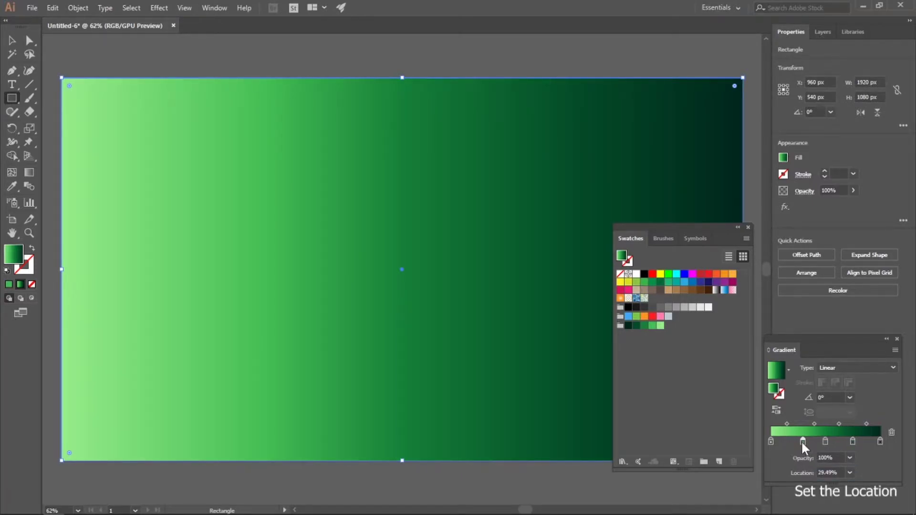
double_click(802, 441)
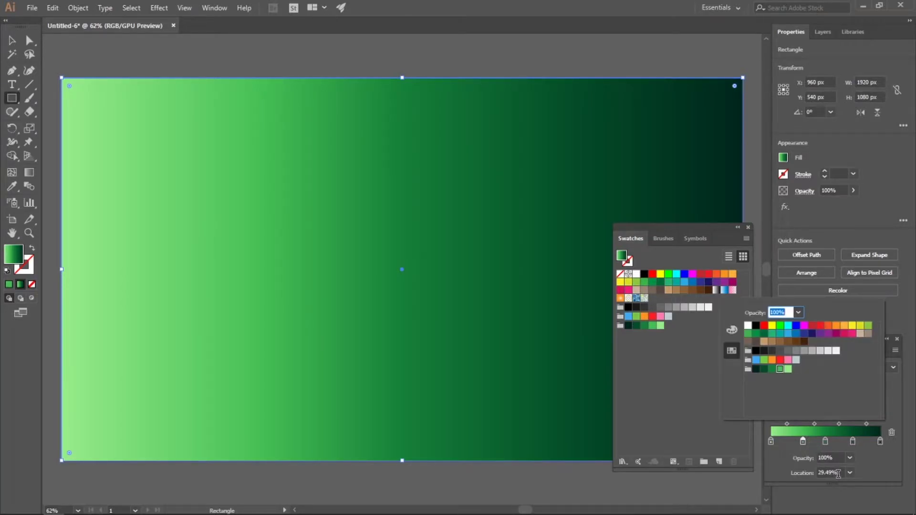
click(838, 472)
click(795, 473)
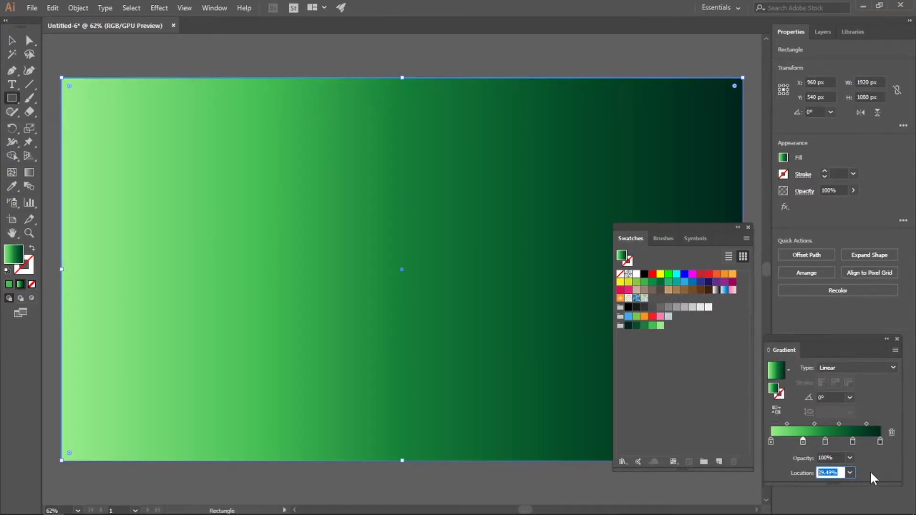
text(25)
key(Return)
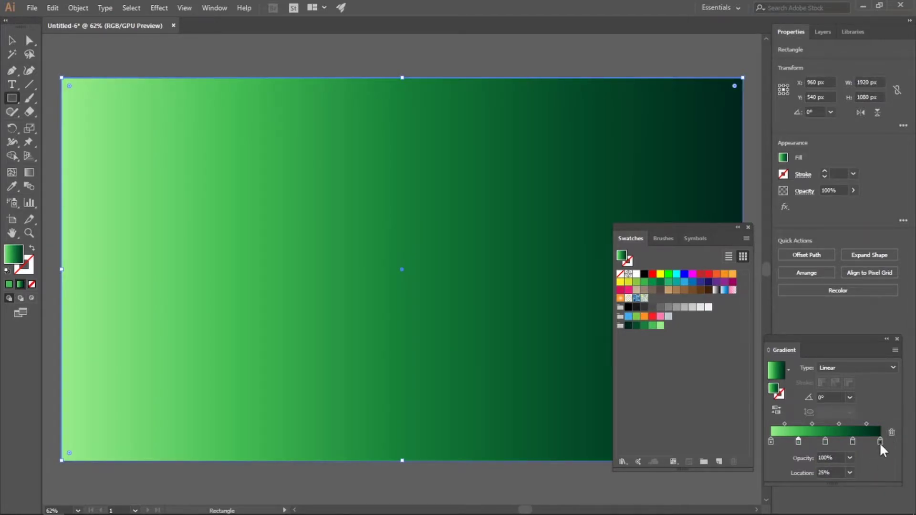
Check each stop's position and place the middle gradient stop at 50%
click(880, 441)
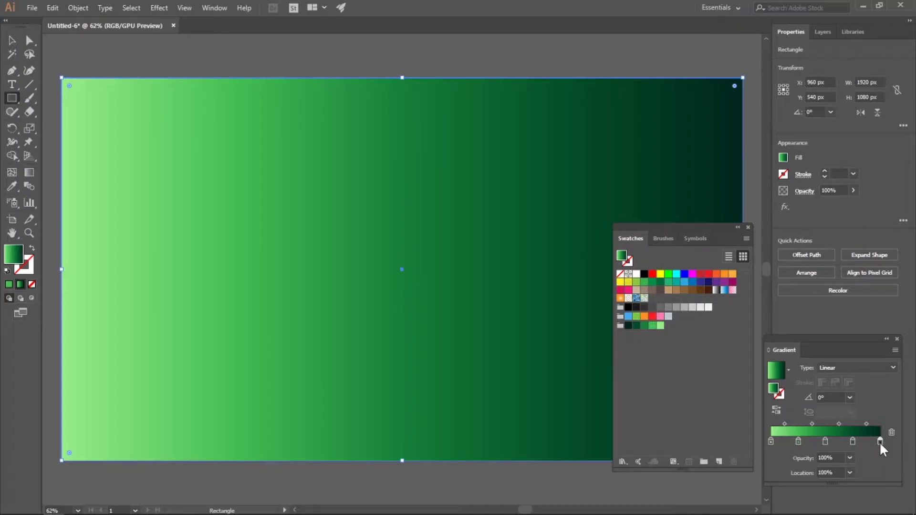
click(852, 441)
click(824, 442)
click(798, 441)
click(822, 442)
drag(840, 472, 800, 472)
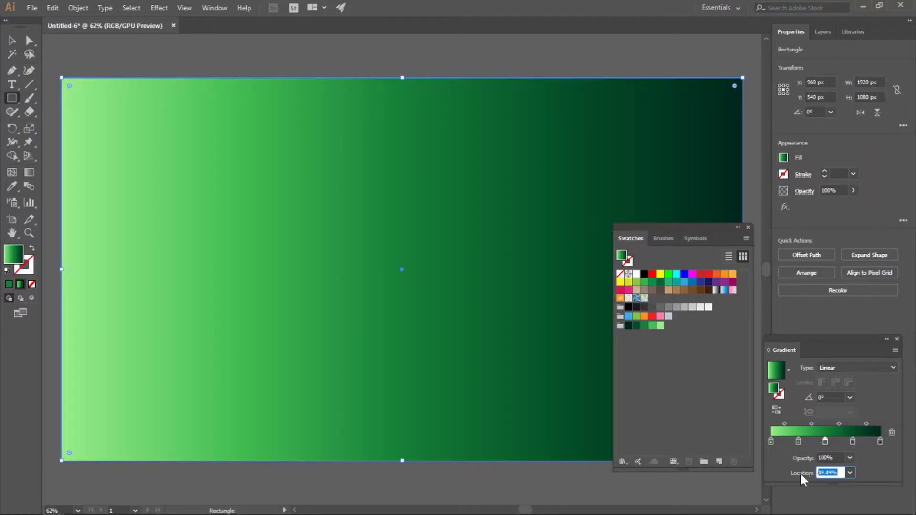
text(50)
key(Return)
Change the background gradient type to Radial and zoom out to the whole artboard
drag(746, 224, 853, 152)
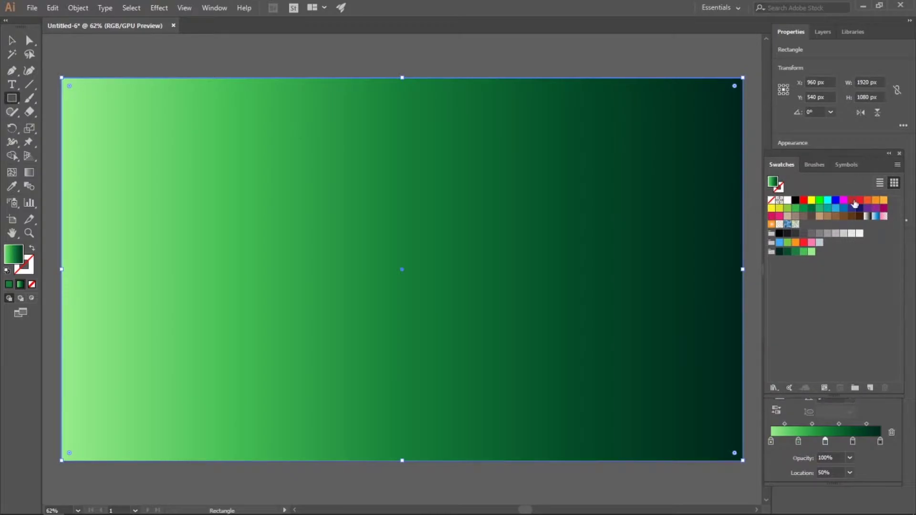
click(882, 450)
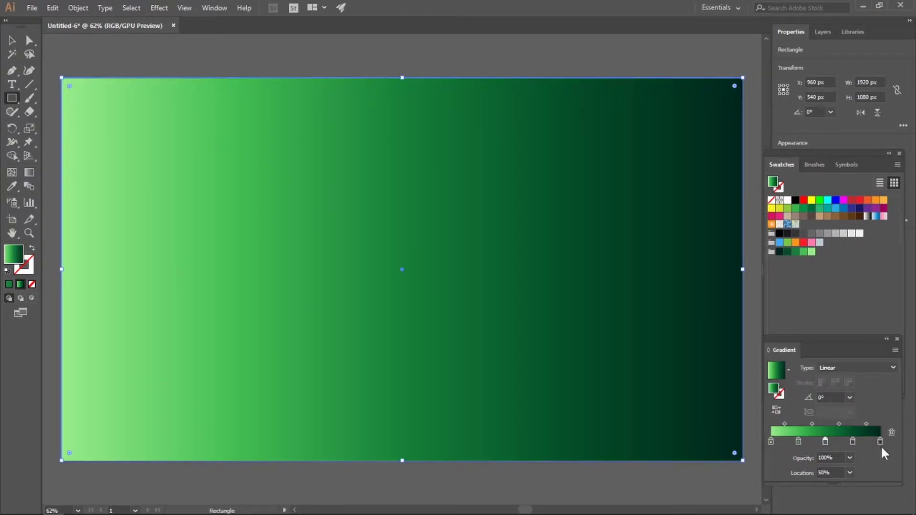
click(871, 365)
click(865, 392)
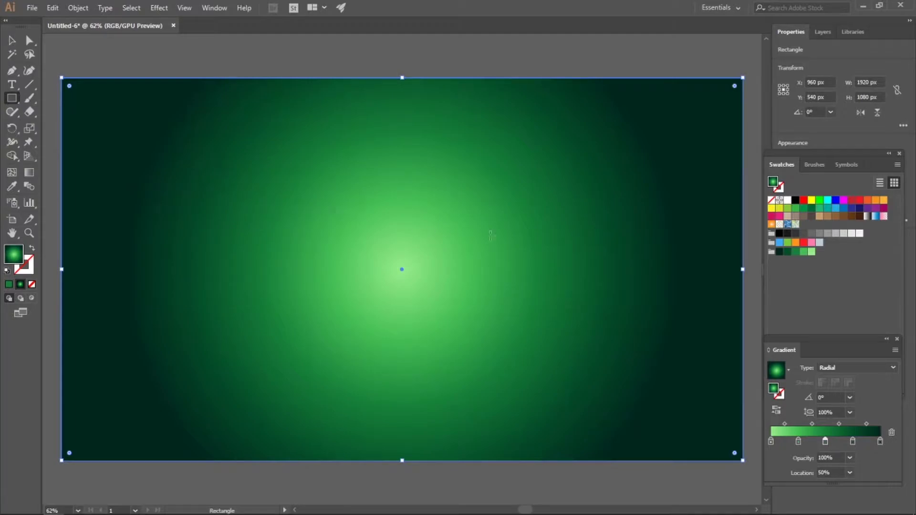
key(ctrl+minus)
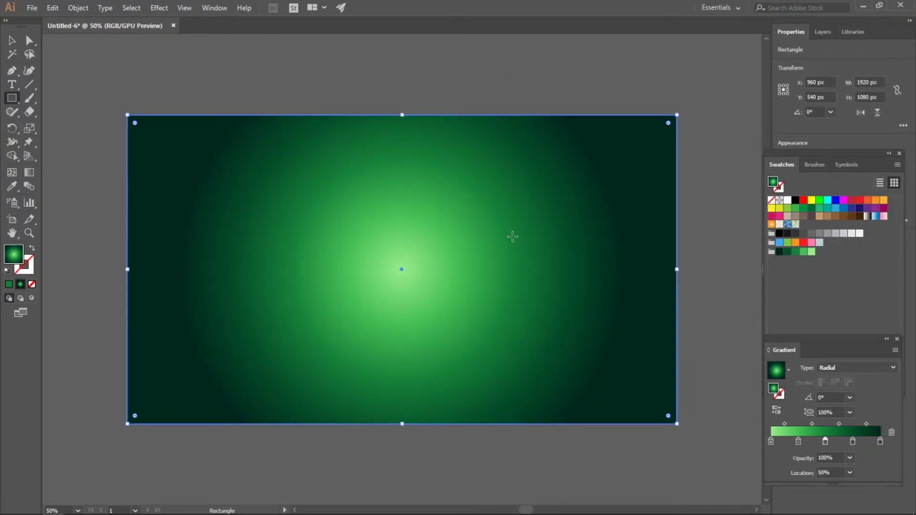
click(29, 172)
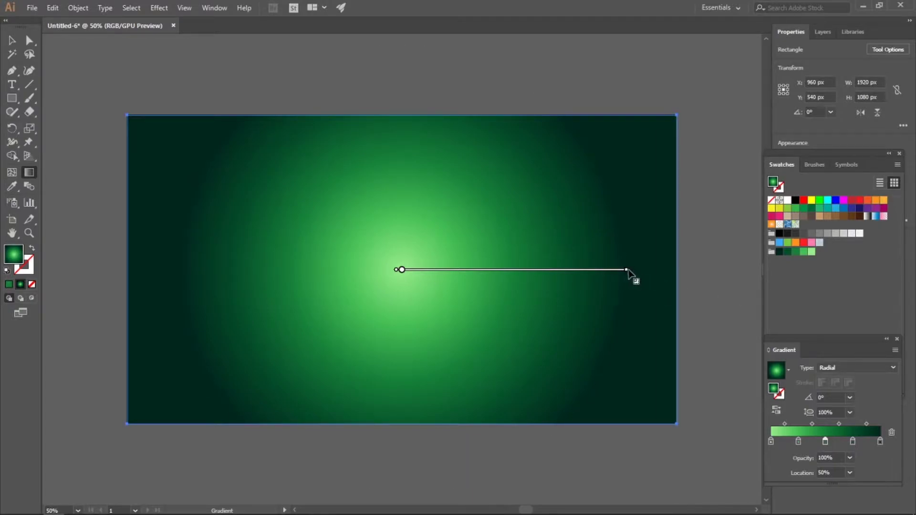
Stretch the radial green glow wider, past the artboard's right edge
drag(628, 270, 681, 270)
drag(741, 264, 759, 268)
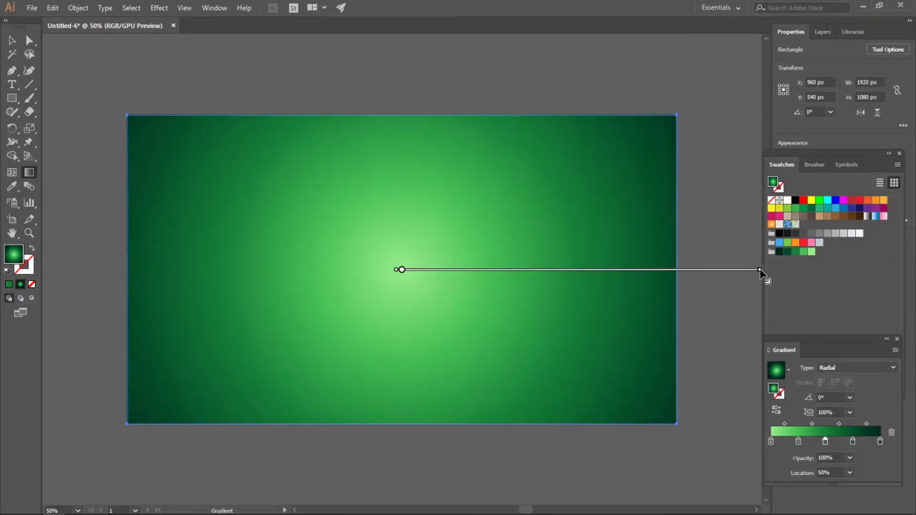
key(v)
Lock Layer 1 with the background and add a new Layer 2 above it
click(824, 32)
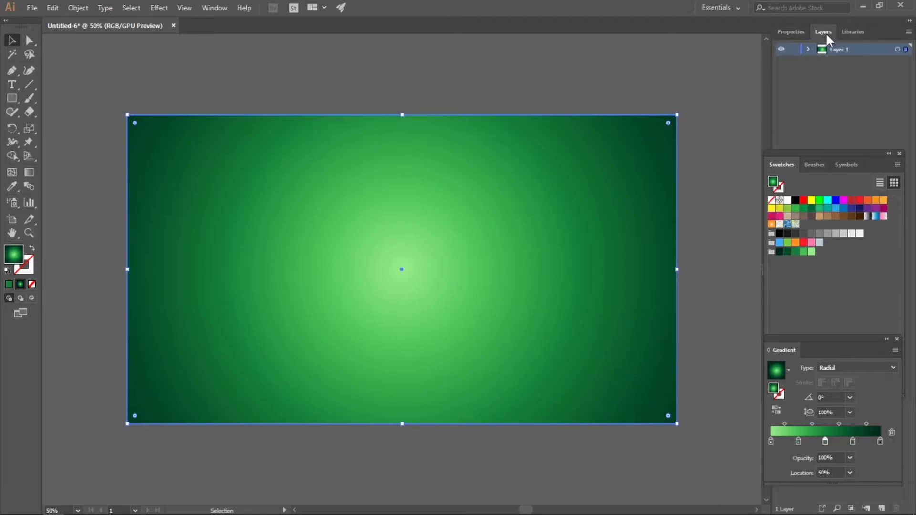
click(794, 50)
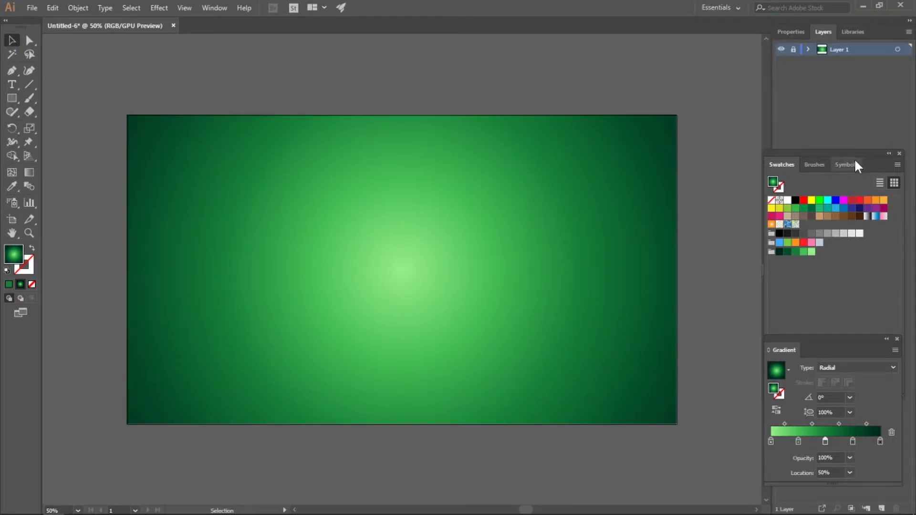
drag(854, 159, 664, 144)
mouse_move(838, 346)
mouse_down()
mouse_move(593, 334)
mouse_move(505, 307)
mouse_up()
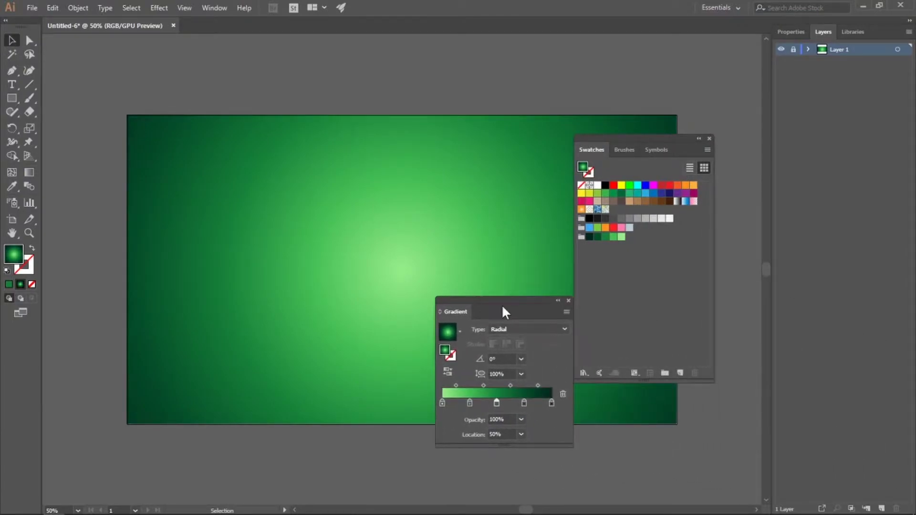
click(882, 509)
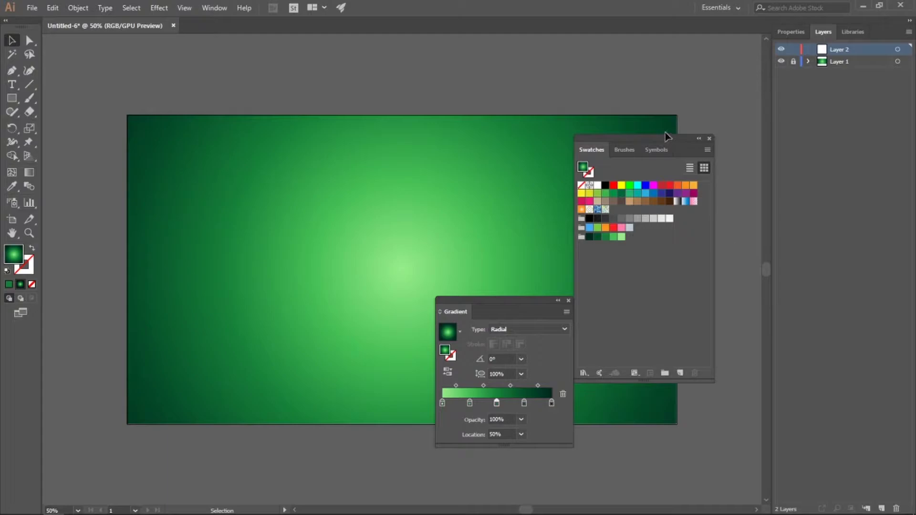
drag(665, 136, 851, 107)
mouse_move(538, 310)
mouse_down()
mouse_move(746, 365)
mouse_move(844, 376)
mouse_up()
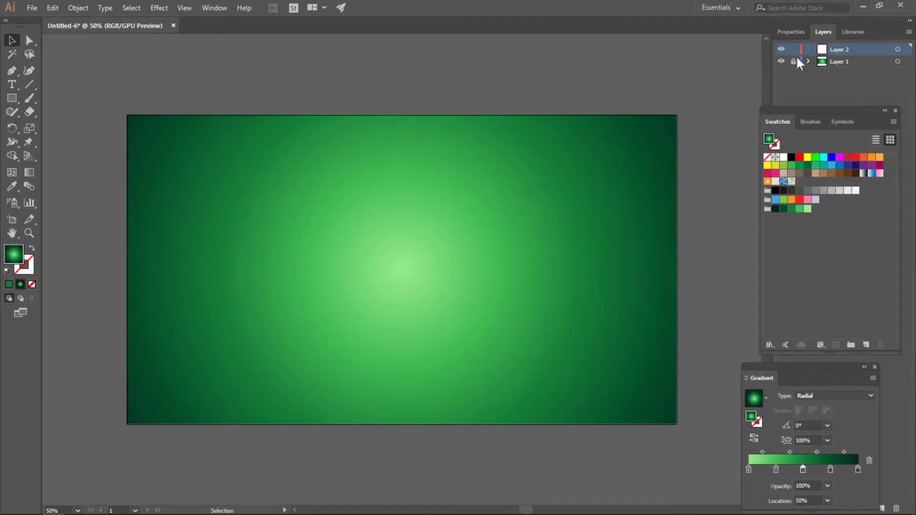
Draw a wavy closed hill shape across the artboard bottom and fill it dark green
click(29, 71)
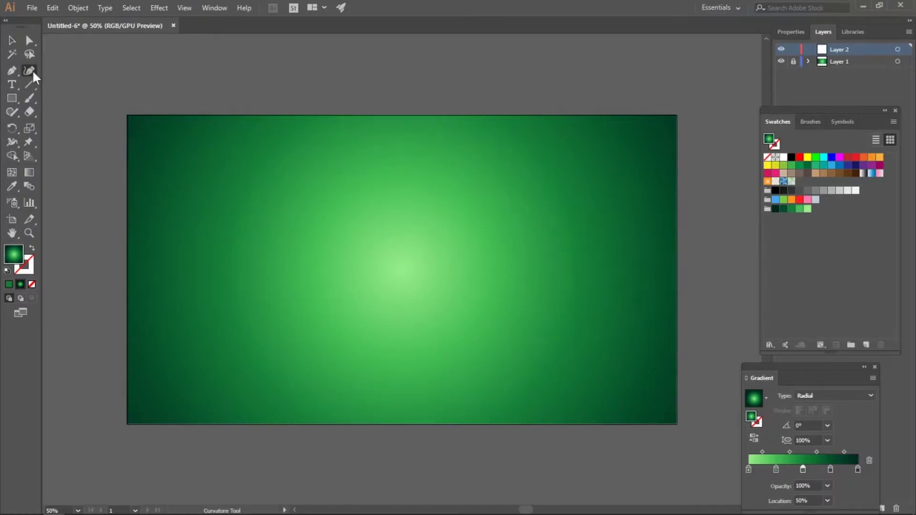
click(127, 333)
click(392, 340)
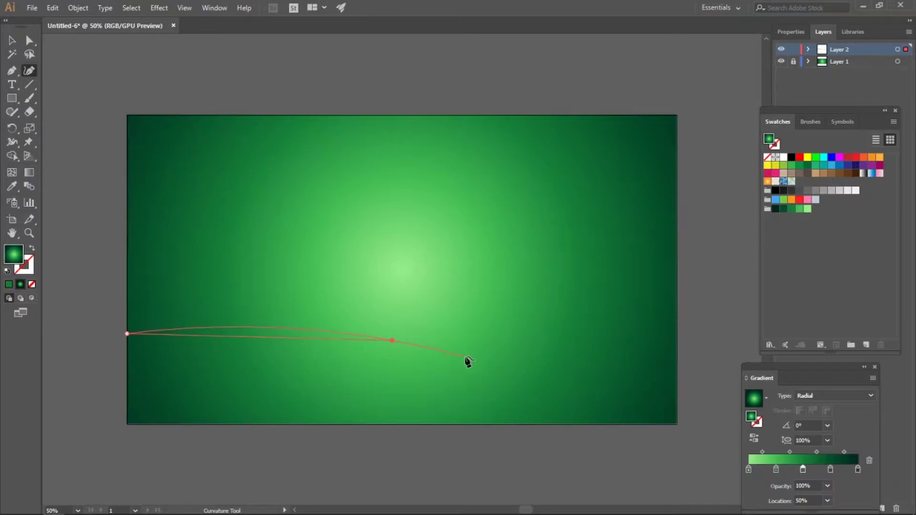
click(519, 366)
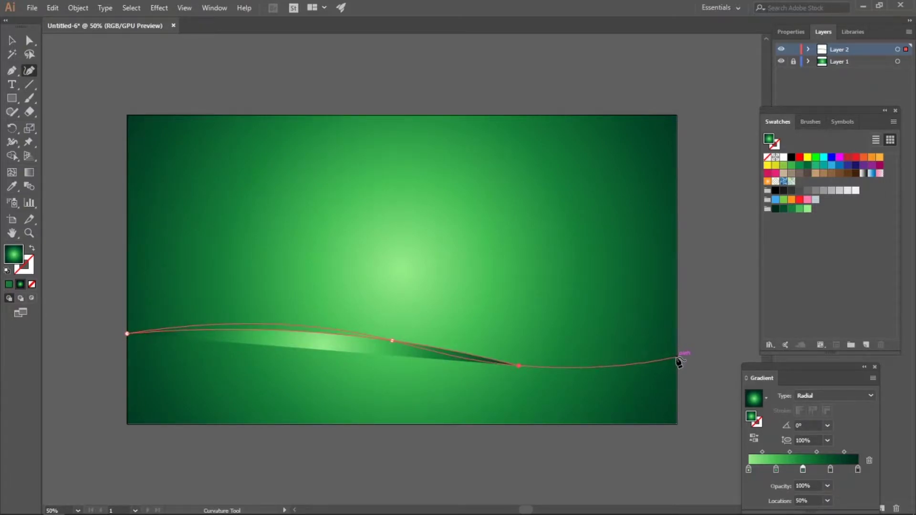
click(677, 348)
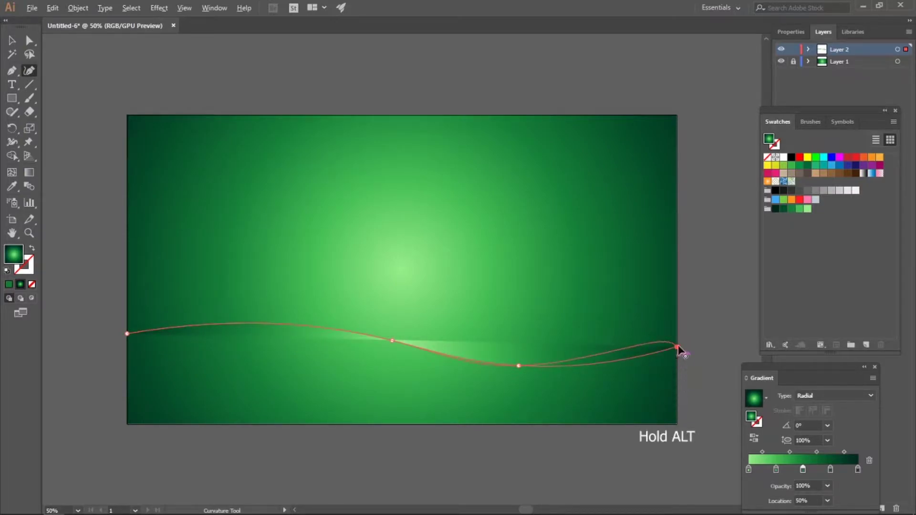
alt+click(676, 347)
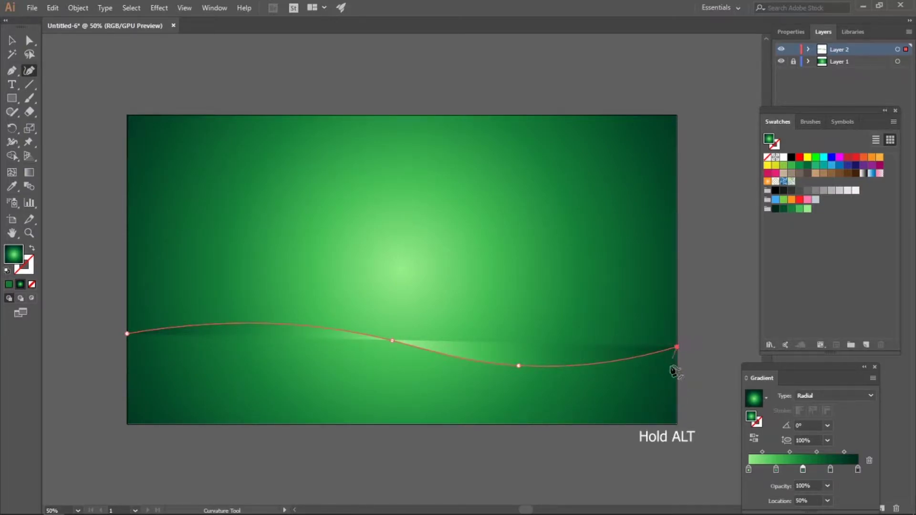
alt+click(677, 424)
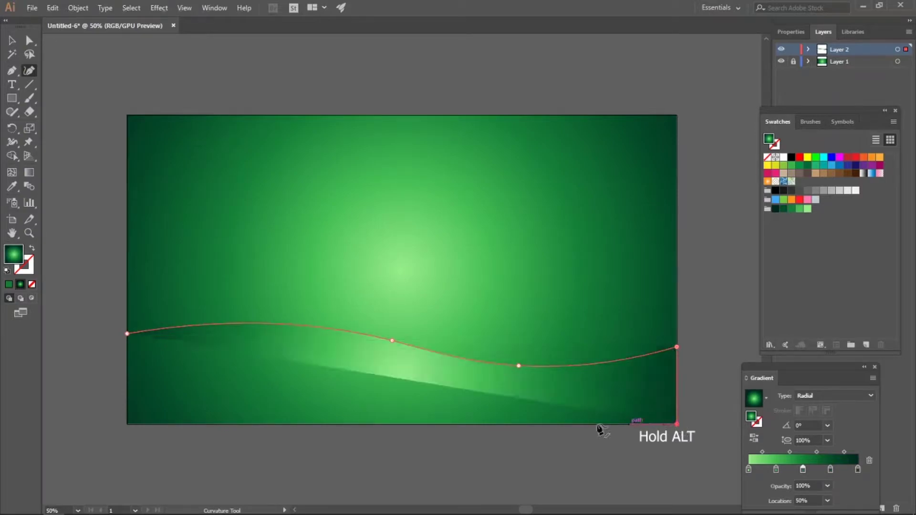
alt+click(128, 424)
alt+click(127, 333)
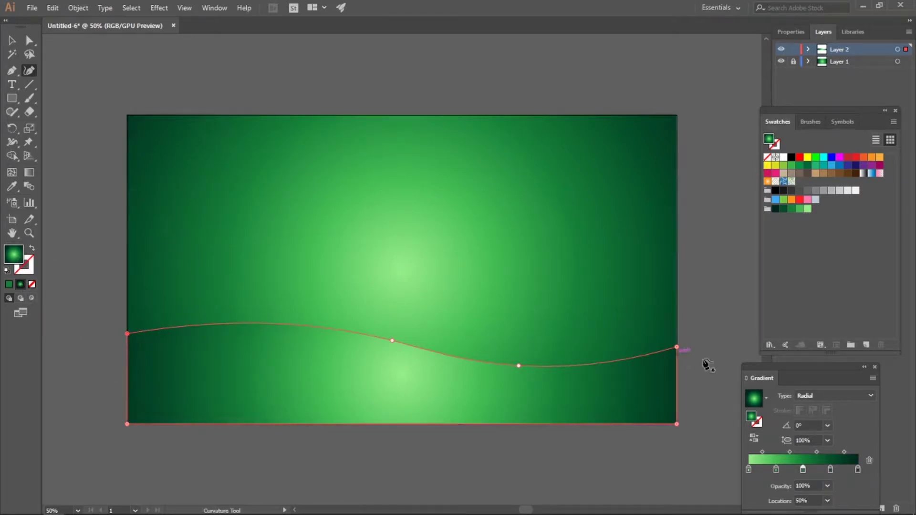
click(776, 209)
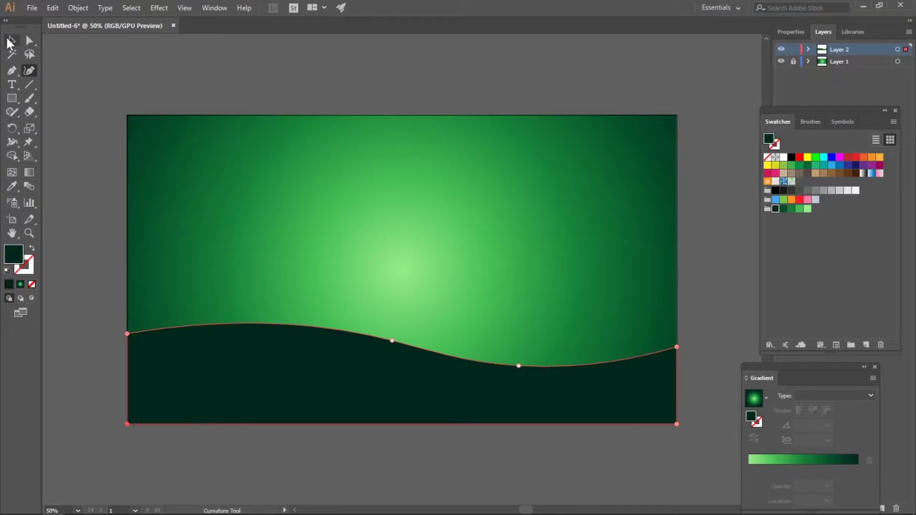
click(10, 42)
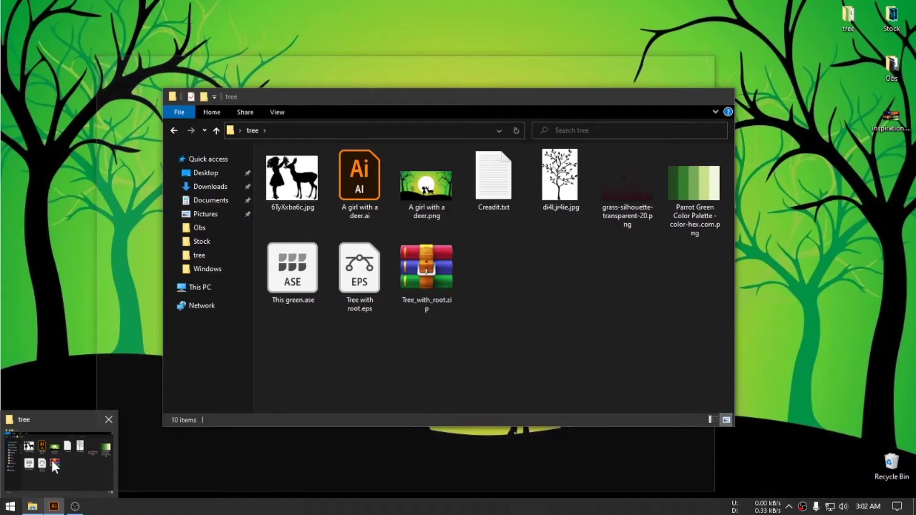
Open Tree with root.eps from the tree folder in Illustrator
click(53, 461)
click(365, 281)
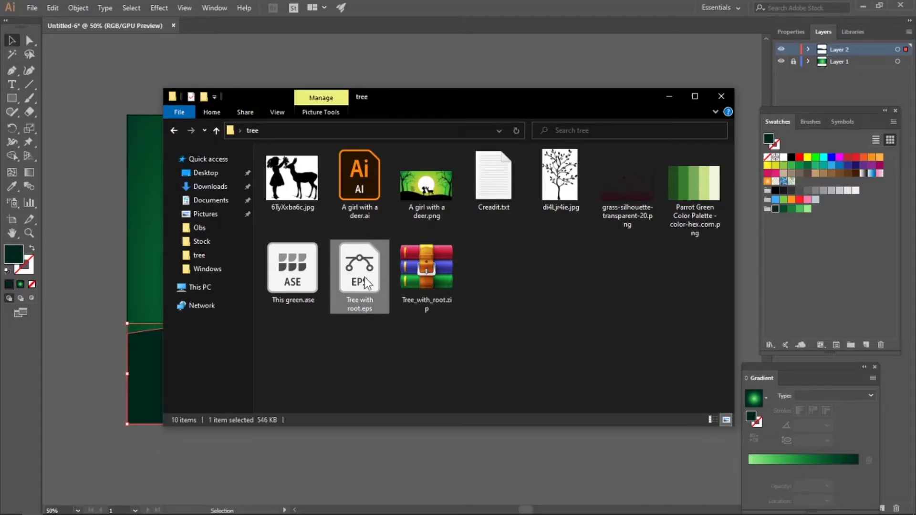
double_click(371, 250)
click(524, 279)
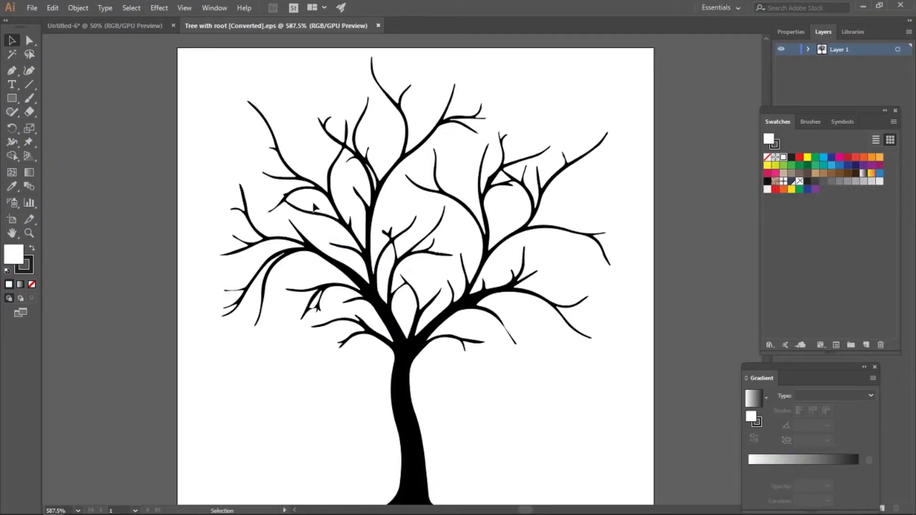
Ungroup the tree artwork in Tree with root.eps and zoom out to see it all
click(396, 321)
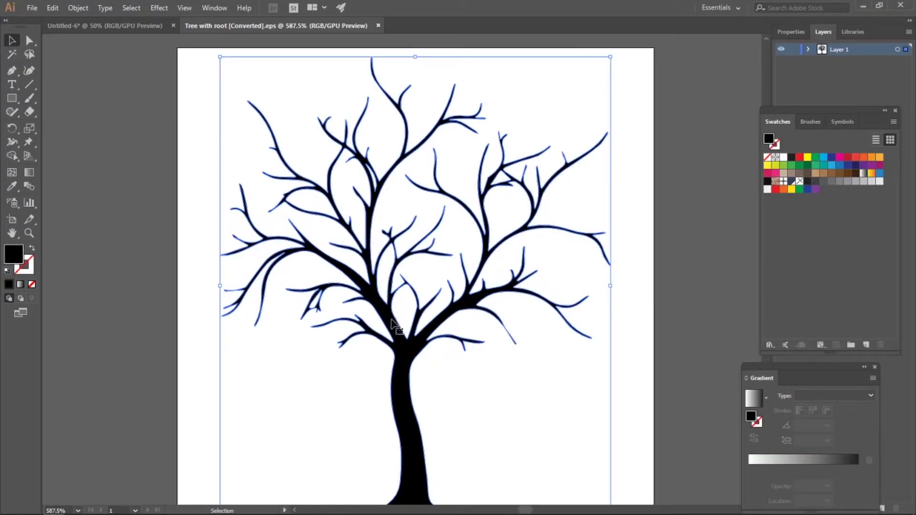
right_click(392, 323)
click(431, 415)
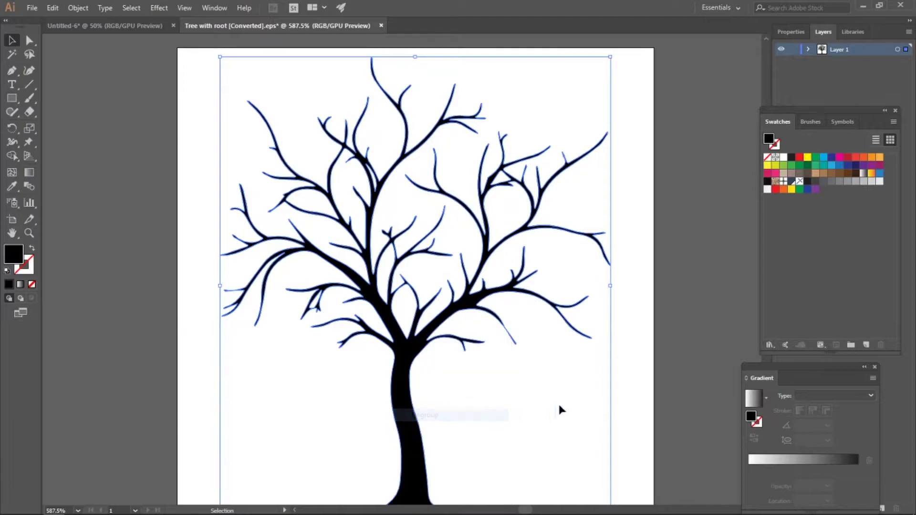
click(695, 305)
key(z)
mouse_move(527, 312)
mouse_down()
mouse_move(412, 322)
mouse_move(176, 294)
mouse_up()
key(v)
Move the tree off the page and drag it into the Untitled-6 document
click(413, 323)
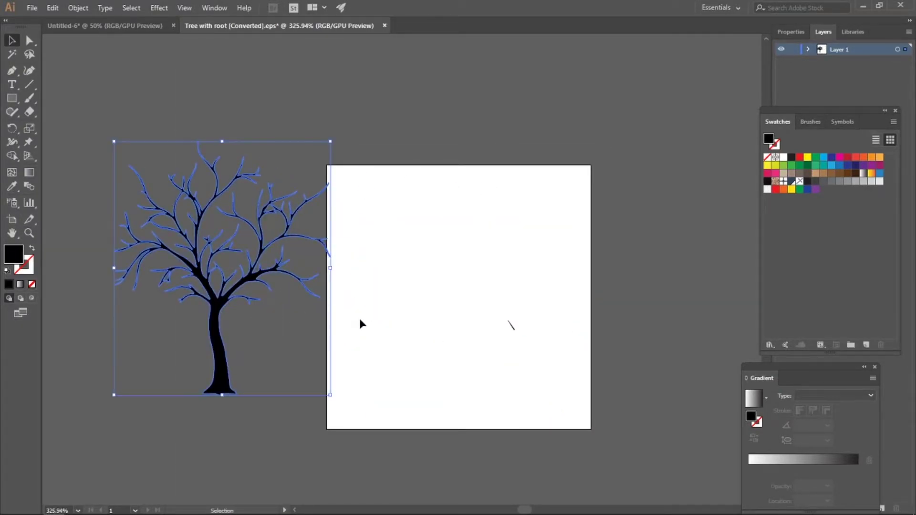
click(511, 324)
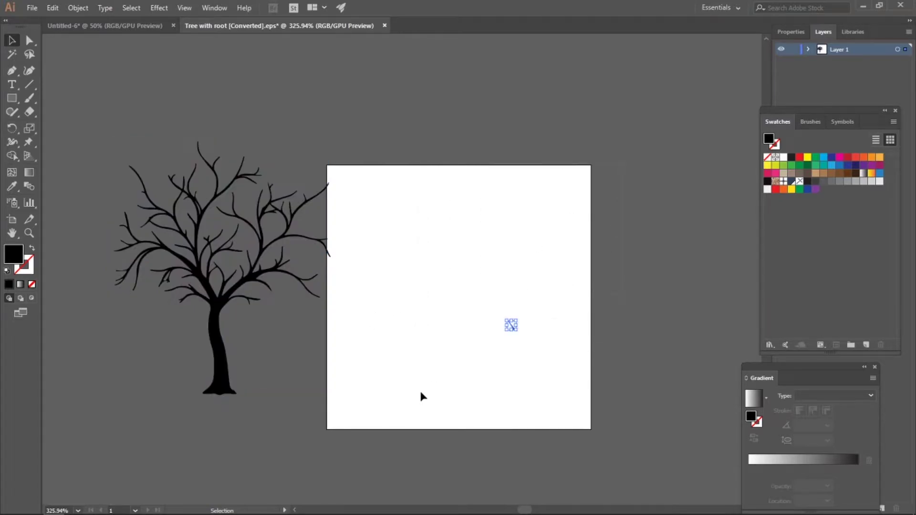
mouse_move(228, 302)
mouse_down()
mouse_move(153, 43)
mouse_move(429, 327)
mouse_up()
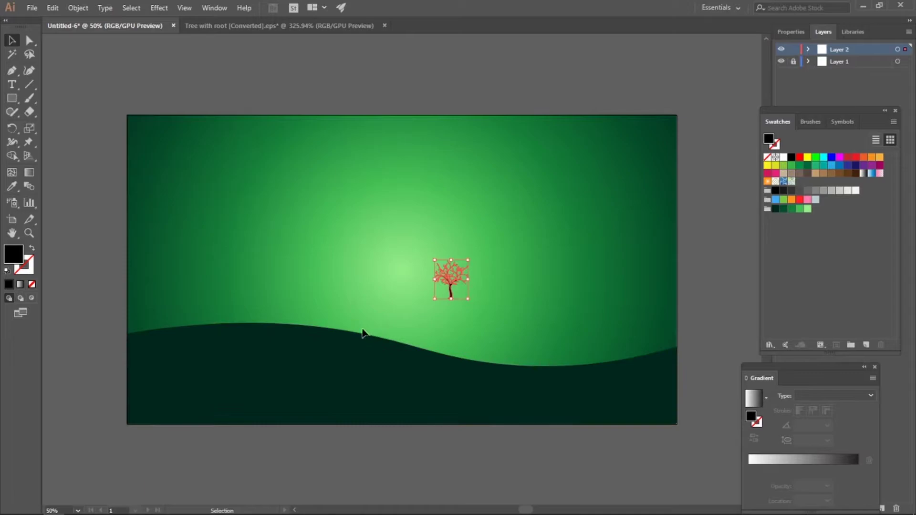
Scale the tree up and position it at the artboard's left edge, trunk rooted on the hill
drag(467, 299, 531, 373)
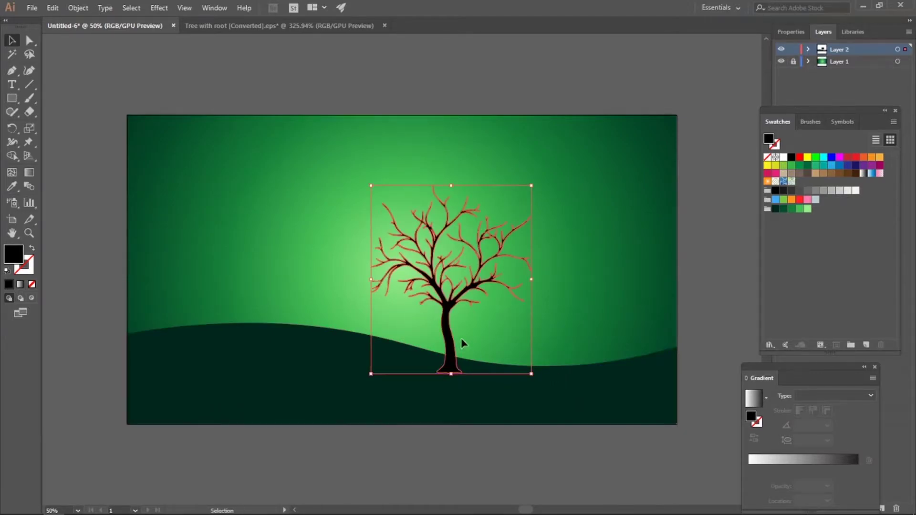
mouse_move(448, 330)
mouse_down()
mouse_move(300, 293)
mouse_move(170, 301)
mouse_up()
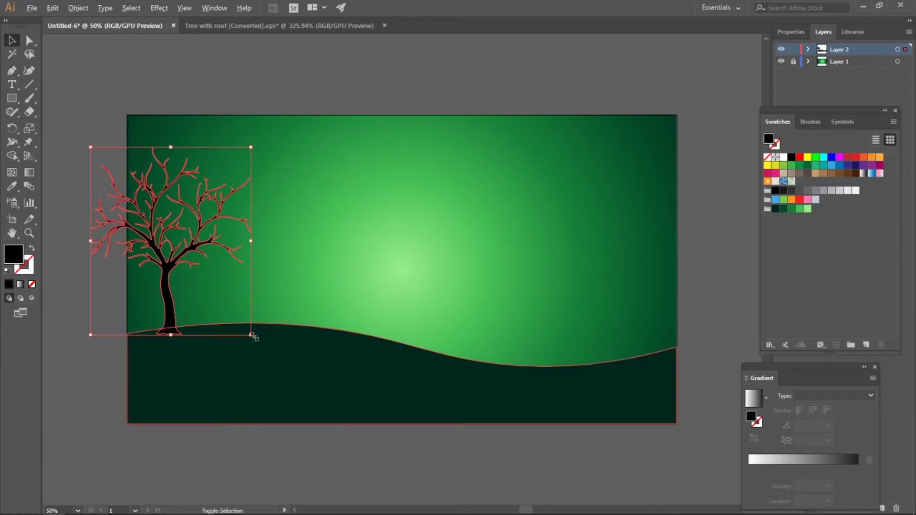
mouse_move(253, 336)
mouse_down()
mouse_move(338, 381)
mouse_move(296, 387)
mouse_up()
drag(160, 350, 176, 308)
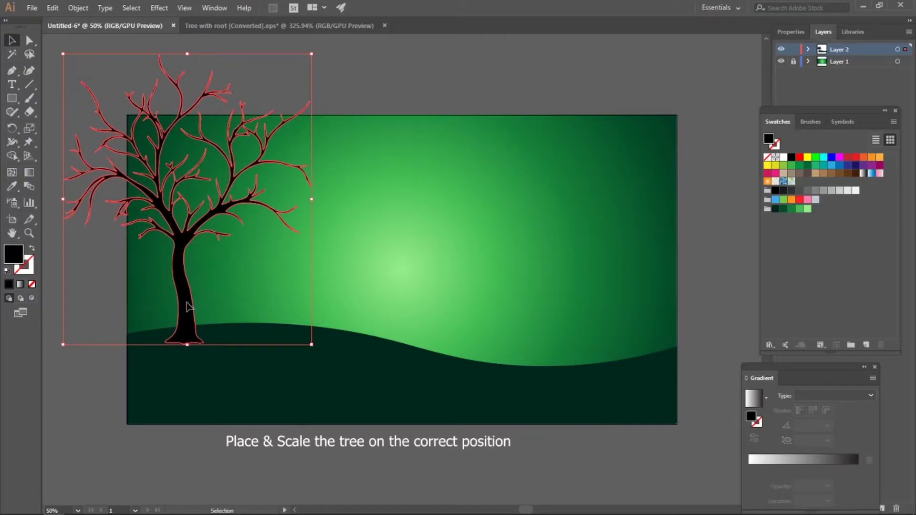
drag(188, 306, 178, 313)
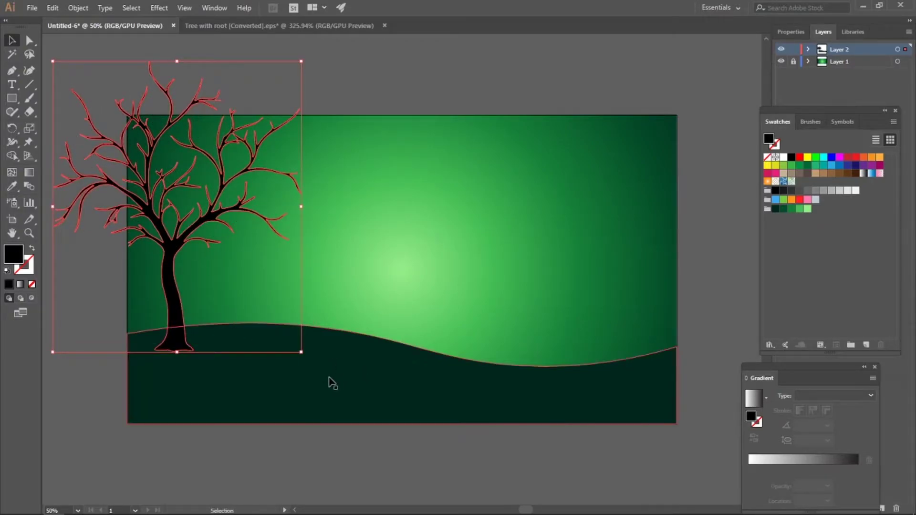
drag(301, 354, 312, 365)
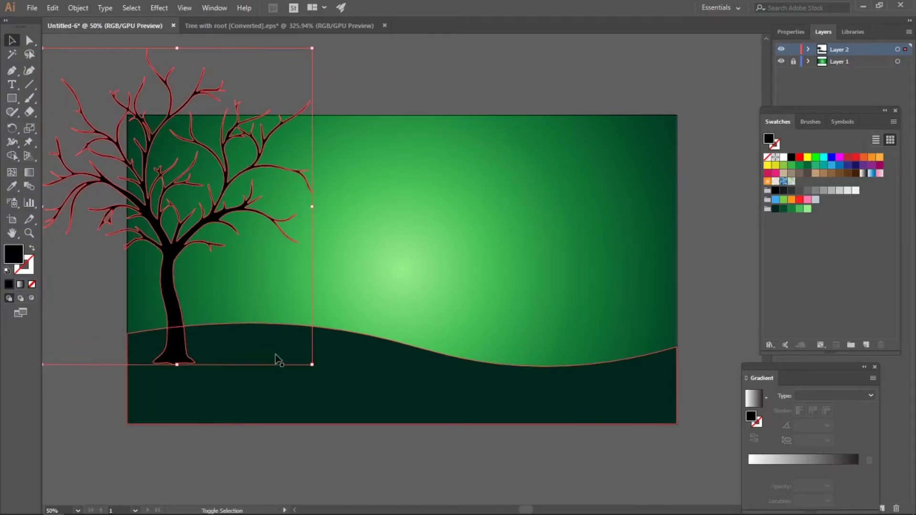
click(416, 60)
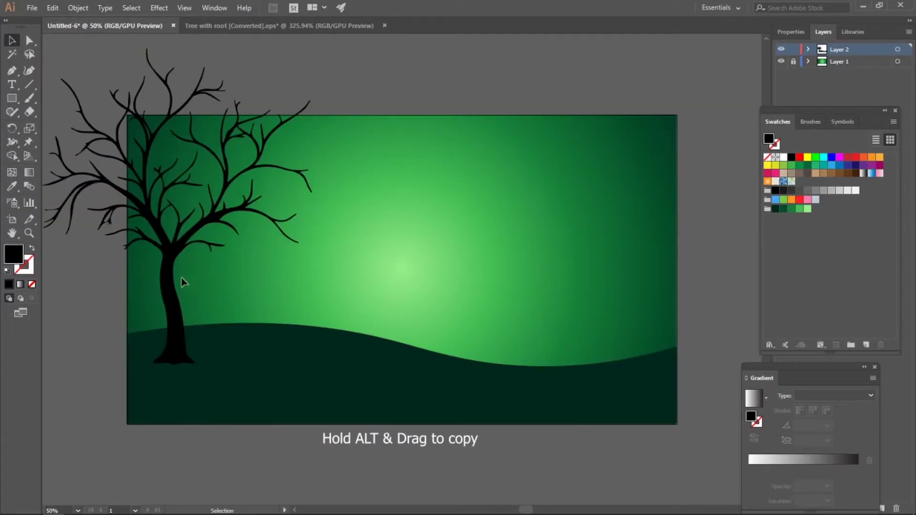
Copy the tree to the right edge, reflect it vertically, then add a smaller copy beside it
mouse_move(181, 277)
mouse_down()
mouse_move(614, 297)
mouse_move(635, 309)
mouse_up()
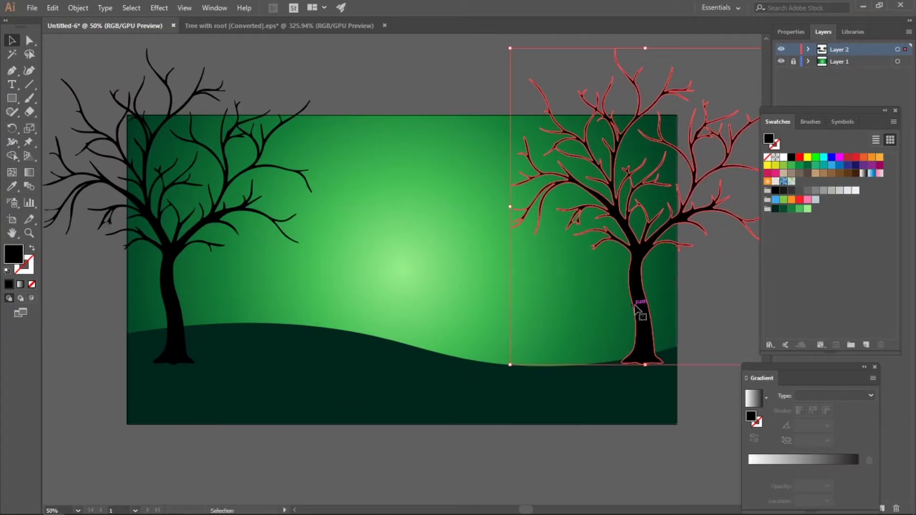
right_click(635, 296)
mouse_move(714, 418)
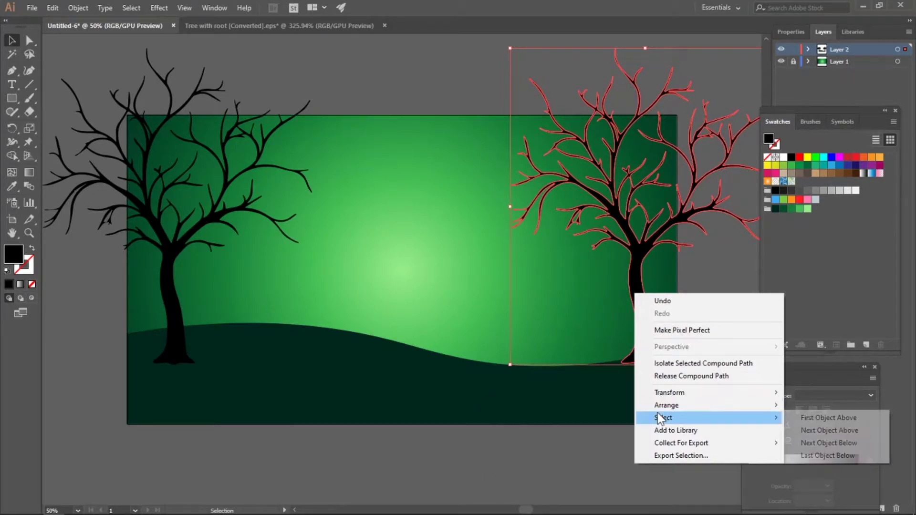
mouse_move(669, 392)
click(585, 432)
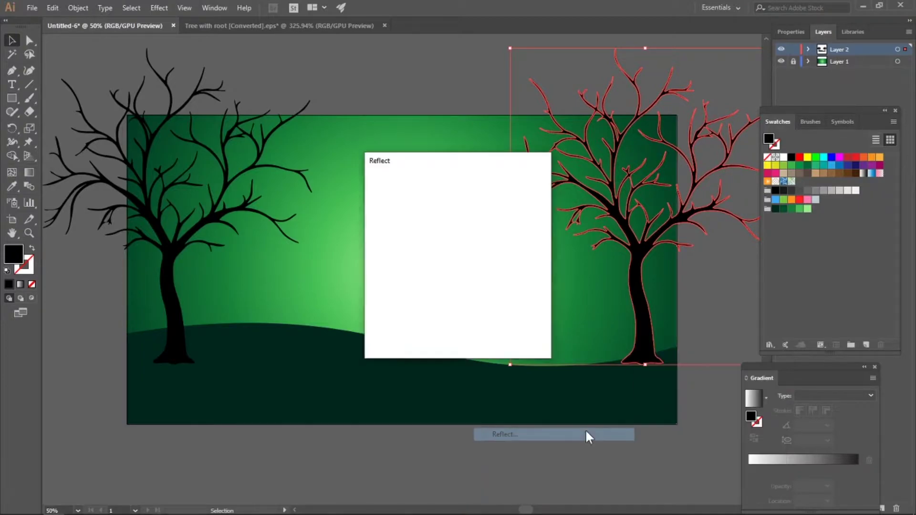
click(382, 309)
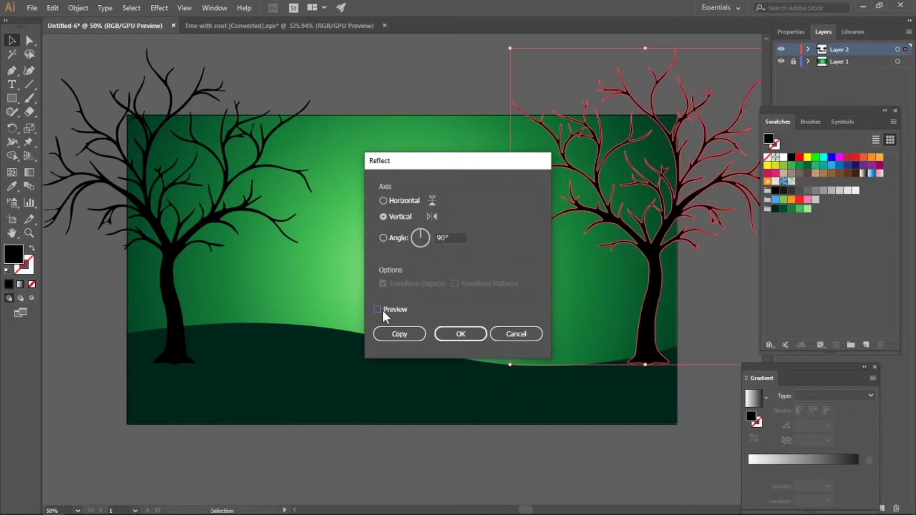
click(479, 335)
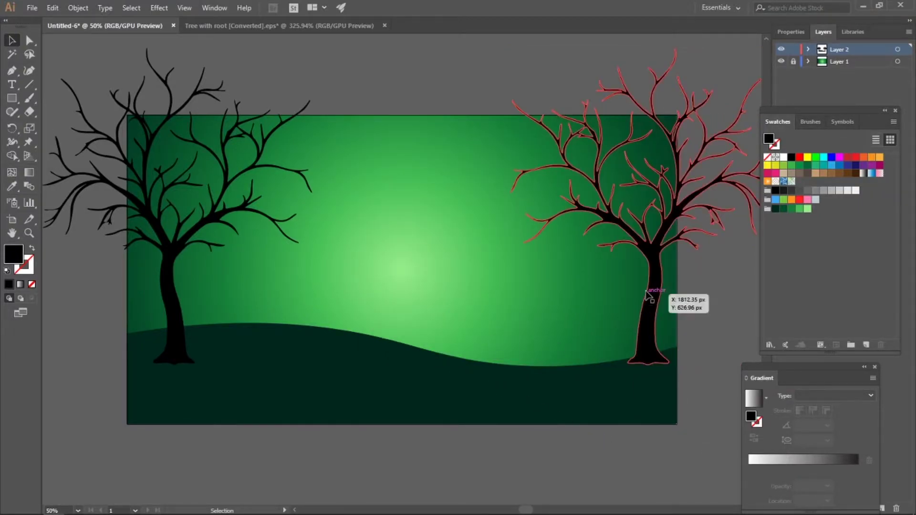
drag(647, 292, 573, 305)
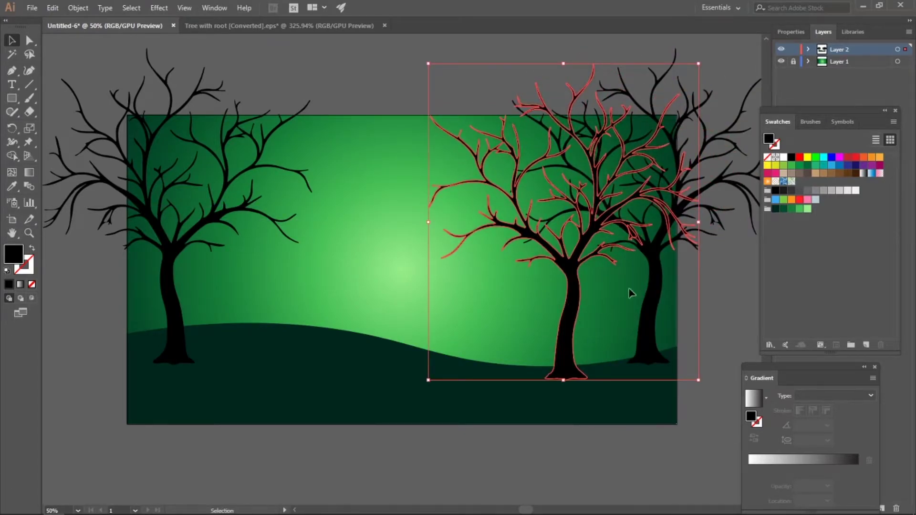
drag(699, 63, 661, 92)
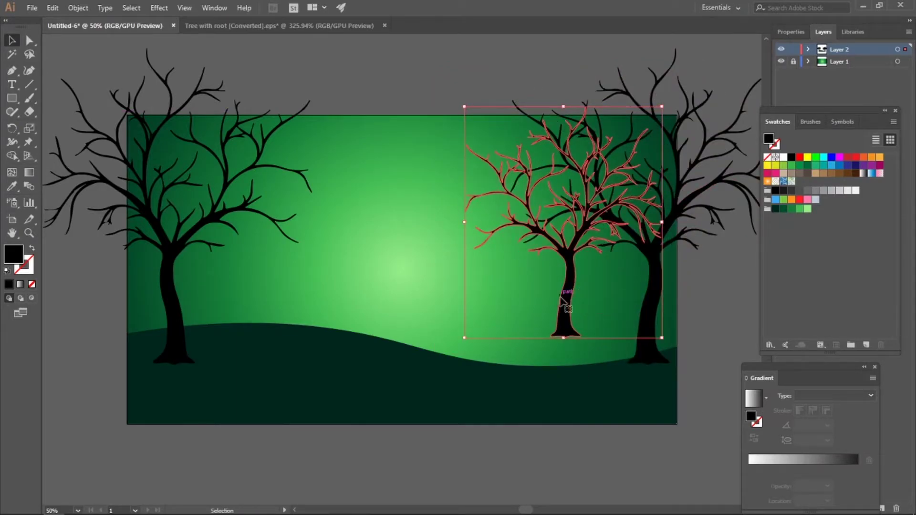
Reflect the smaller tree and nudge it into place among the right-hand trees
drag(561, 300, 577, 335)
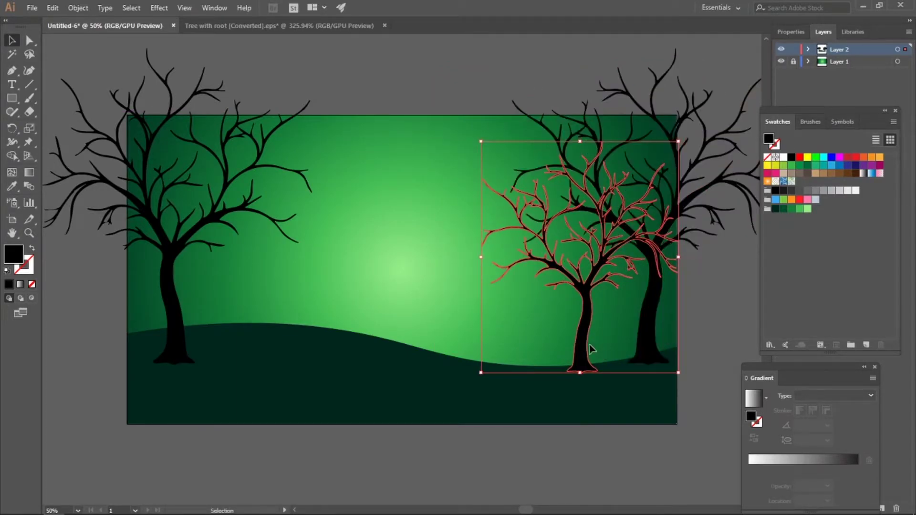
right_click(586, 336)
mouse_move(620, 433)
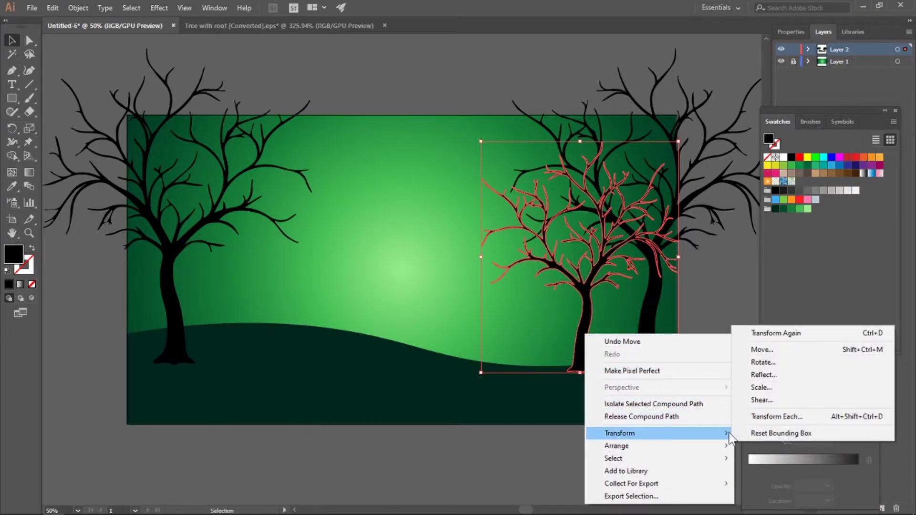
click(769, 376)
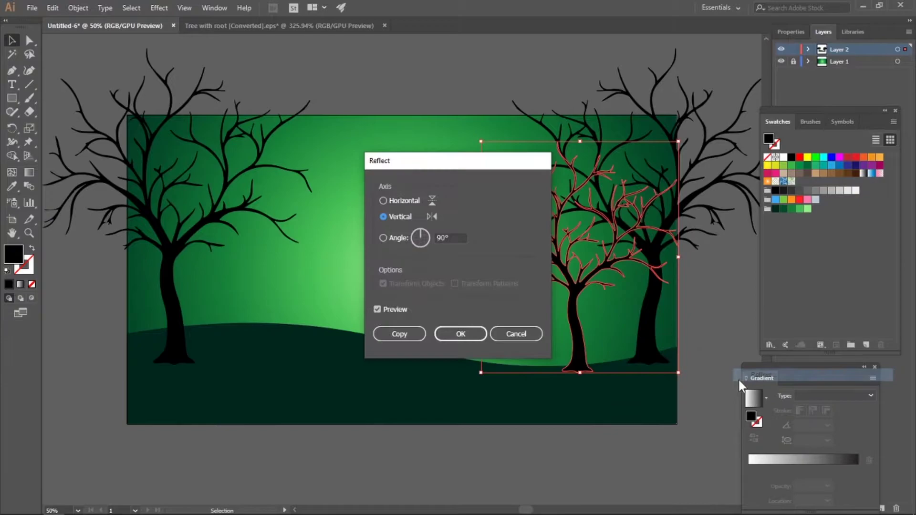
click(452, 334)
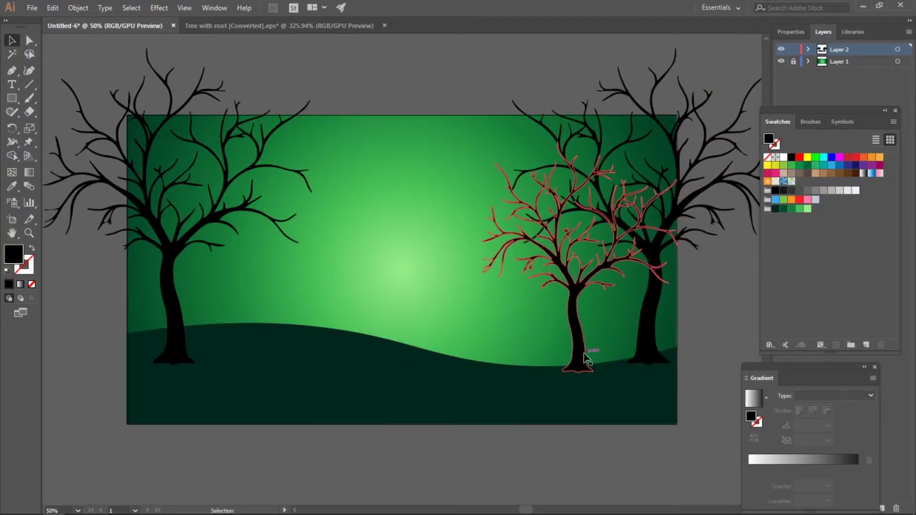
mouse_move(572, 339)
mouse_down()
mouse_move(514, 336)
mouse_move(548, 342)
mouse_up()
Add a shrunken copy of the small tree beside the right trunk on the hill
click(689, 317)
mouse_move(674, 386)
mouse_down()
mouse_move(631, 380)
mouse_move(620, 352)
mouse_up()
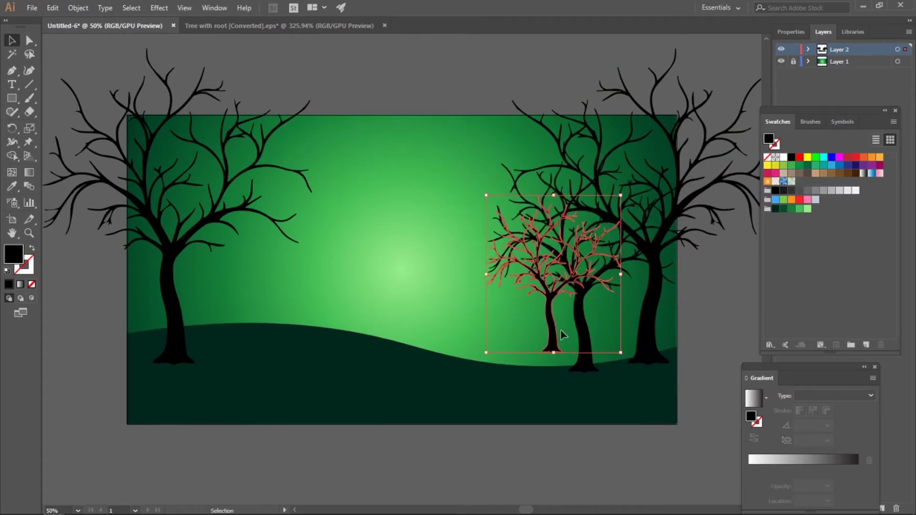
mouse_move(560, 330)
mouse_down()
mouse_move(547, 359)
mouse_move(546, 340)
mouse_move(549, 348)
mouse_up()
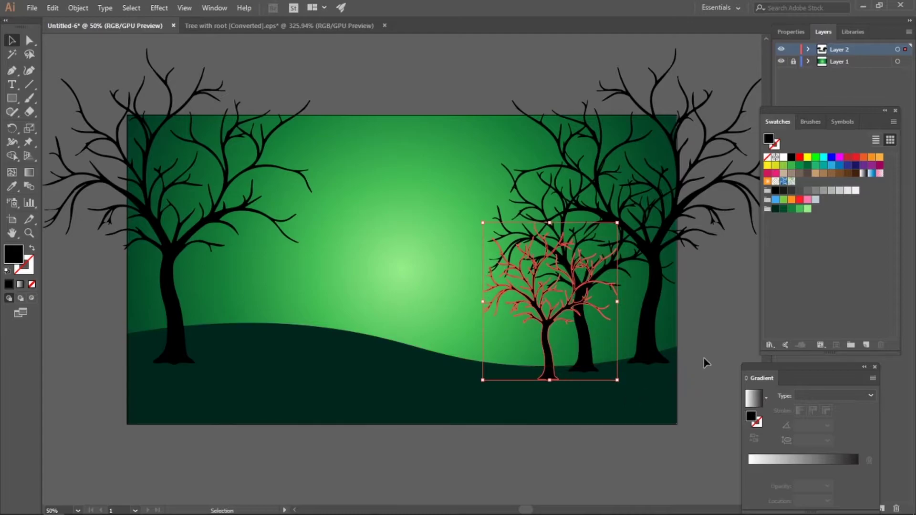
click(704, 357)
drag(569, 383, 536, 368)
click(209, 305)
Copy a right-side tree to the left and mirror it, then copy another smaller tree left
drag(585, 336, 230, 335)
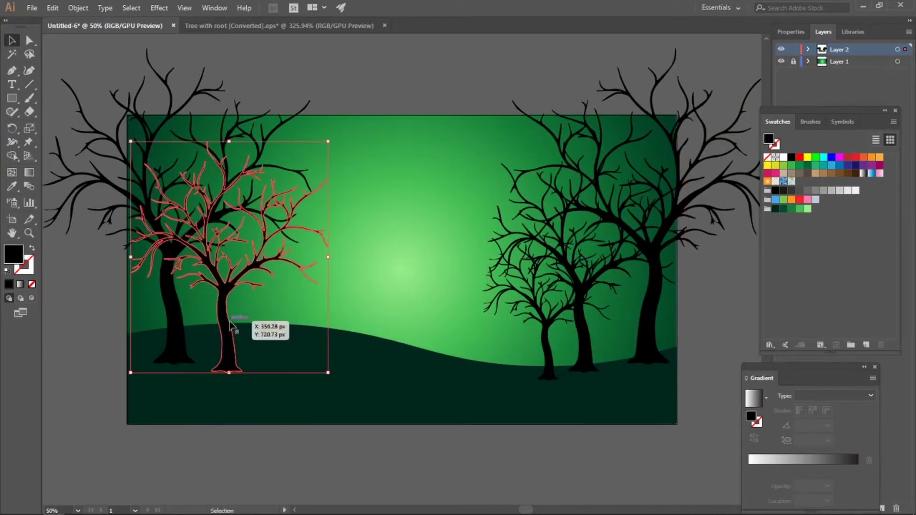
right_click(222, 318)
click(414, 359)
click(456, 334)
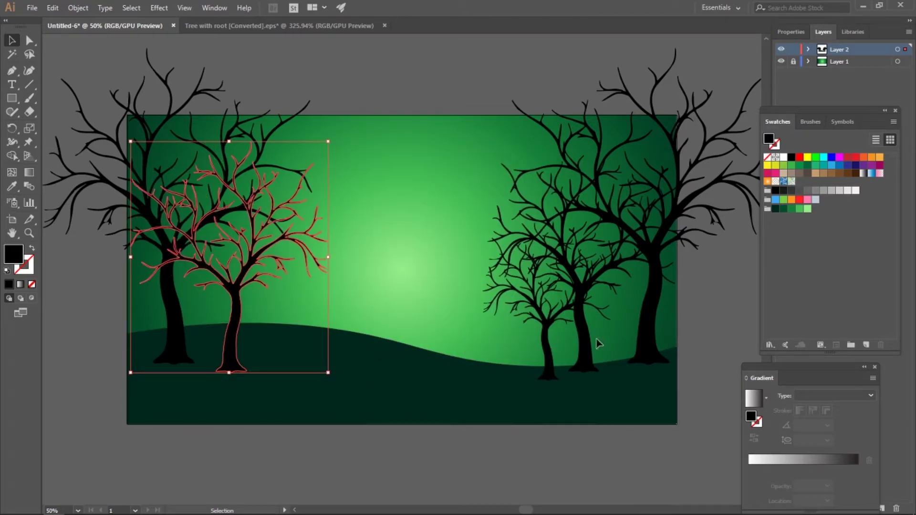
drag(600, 344, 294, 350)
Mirror the small left tree copy and select both big outer trees
right_click(547, 352)
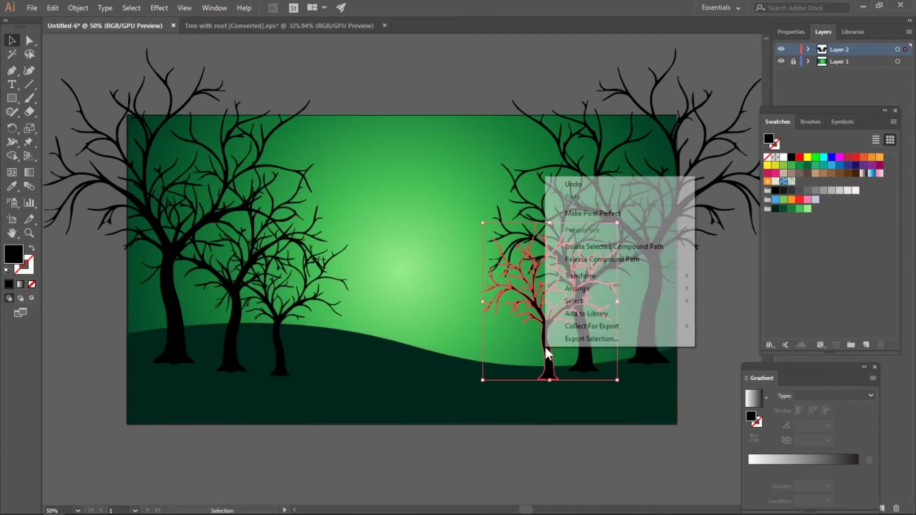
click(661, 320)
click(456, 331)
click(670, 368)
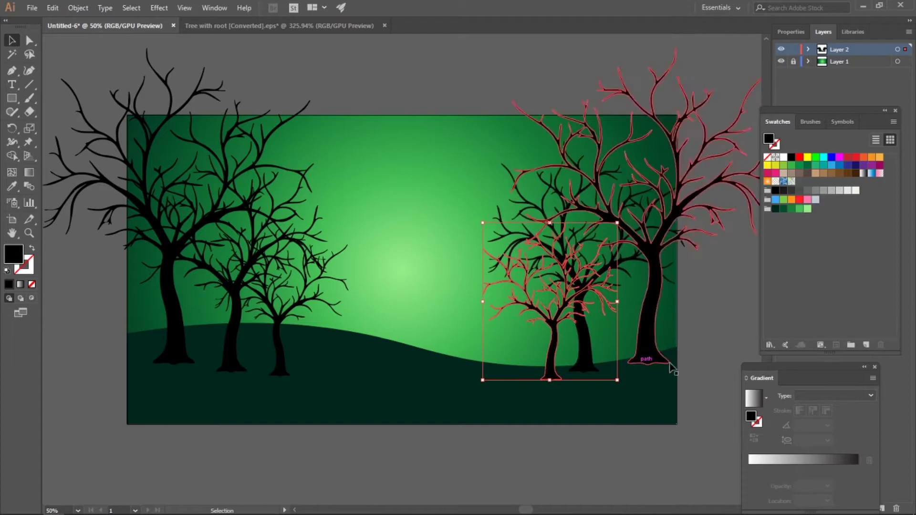
click(638, 372)
click(193, 317)
shift+click(654, 325)
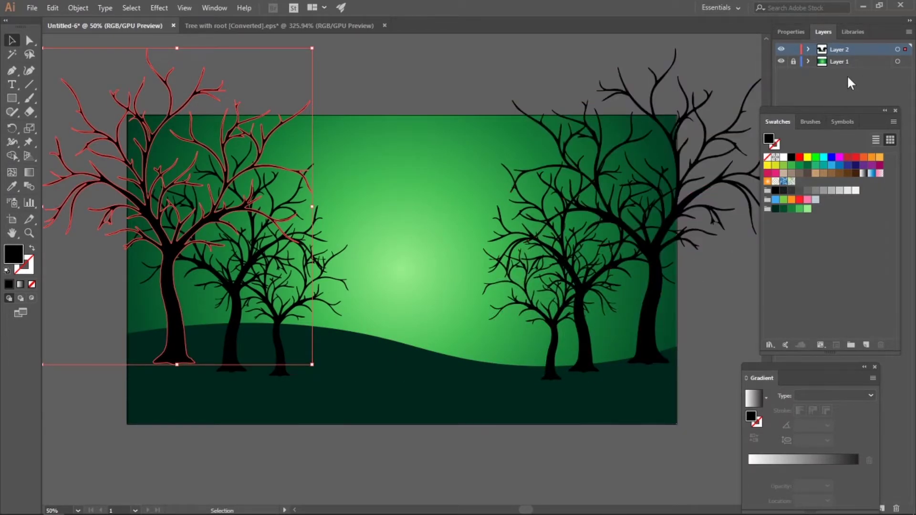
Expand Layer 2 and set the Layers panel to show large row thumbnails
click(809, 48)
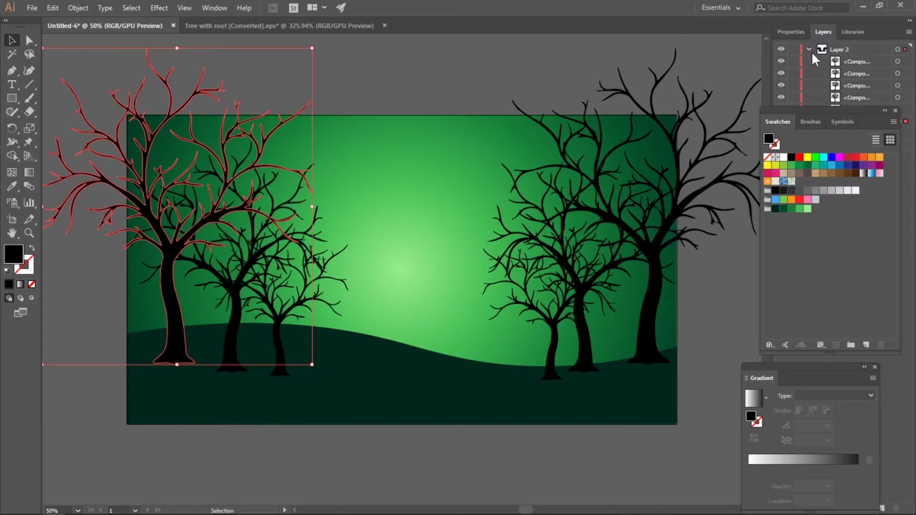
click(895, 110)
click(908, 32)
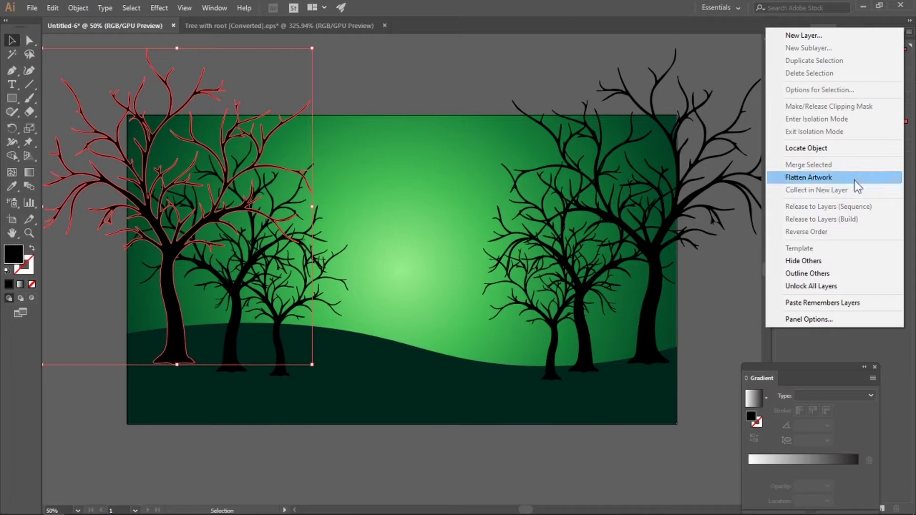
click(853, 319)
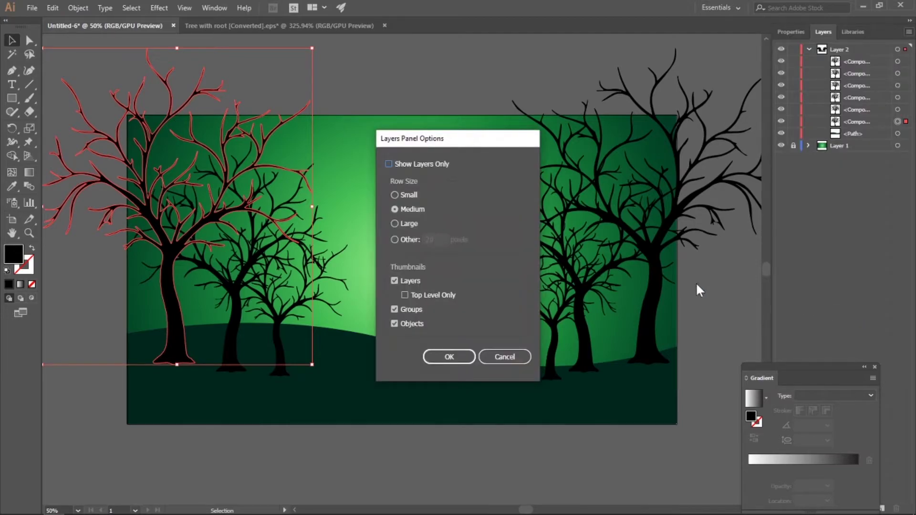
click(449, 357)
Reorder tree groups in Layer 2, moving one tree group lower in the stack
click(832, 168)
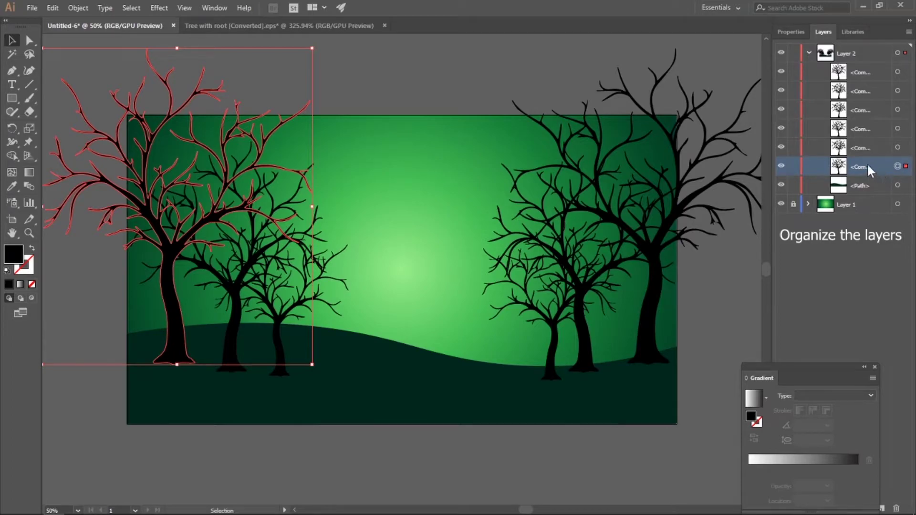
drag(877, 166, 873, 70)
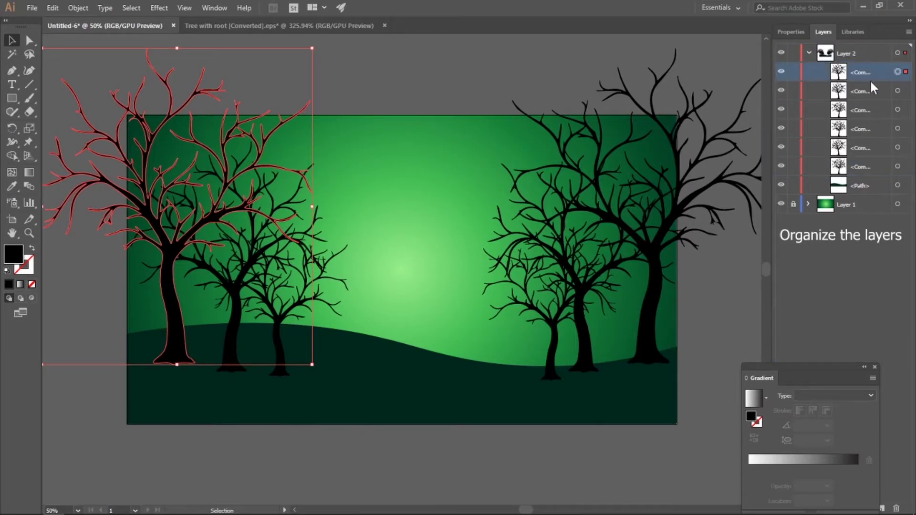
double_click(782, 92)
drag(851, 97, 834, 169)
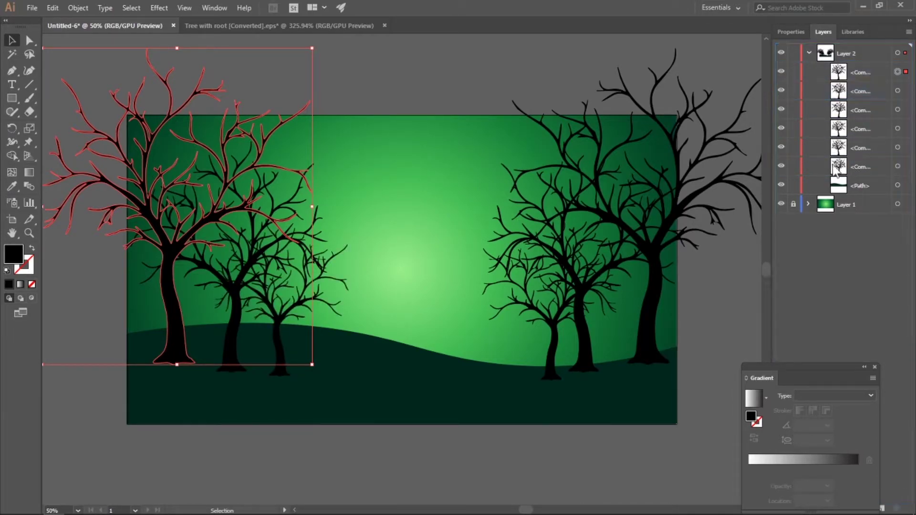
click(853, 91)
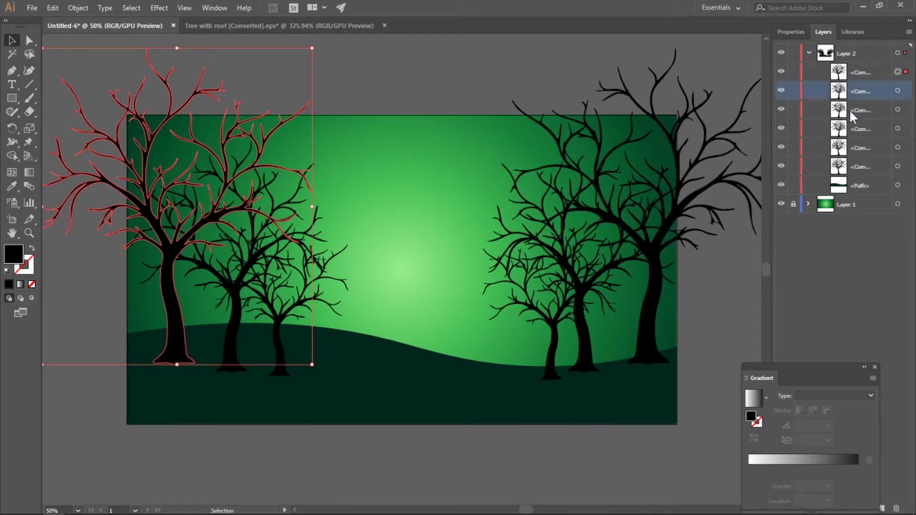
click(787, 119)
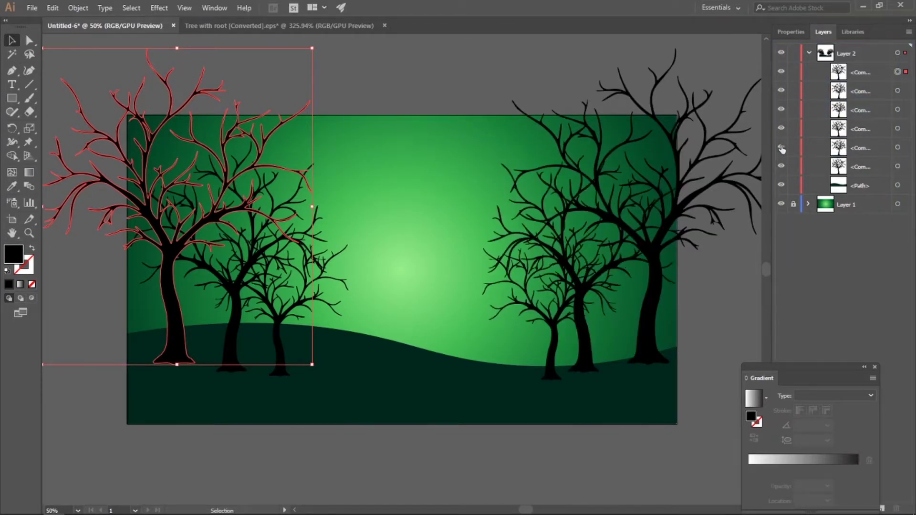
Toggle each tree row's visibility to identify the trees, then select the small right tree
click(782, 149)
click(781, 151)
click(781, 166)
click(781, 167)
click(782, 109)
click(782, 110)
click(781, 71)
click(782, 71)
click(781, 90)
click(782, 109)
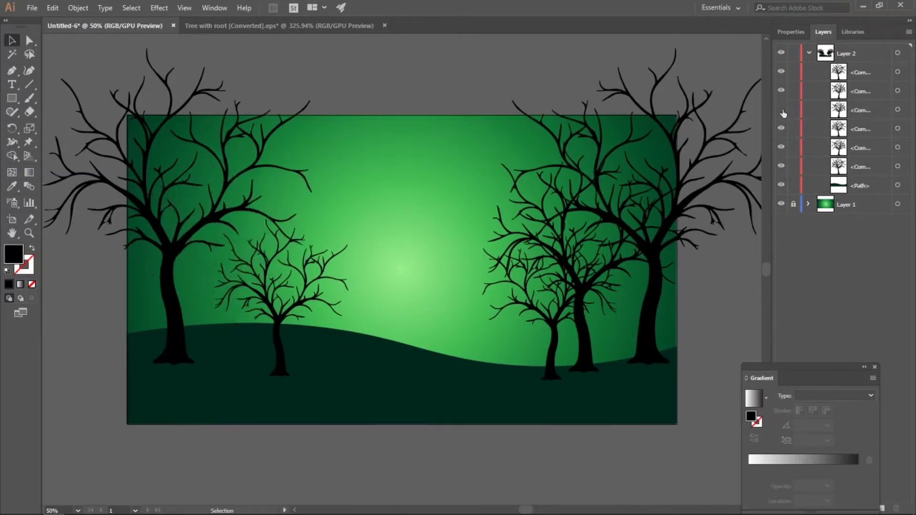
click(781, 128)
click(781, 128)
click(861, 132)
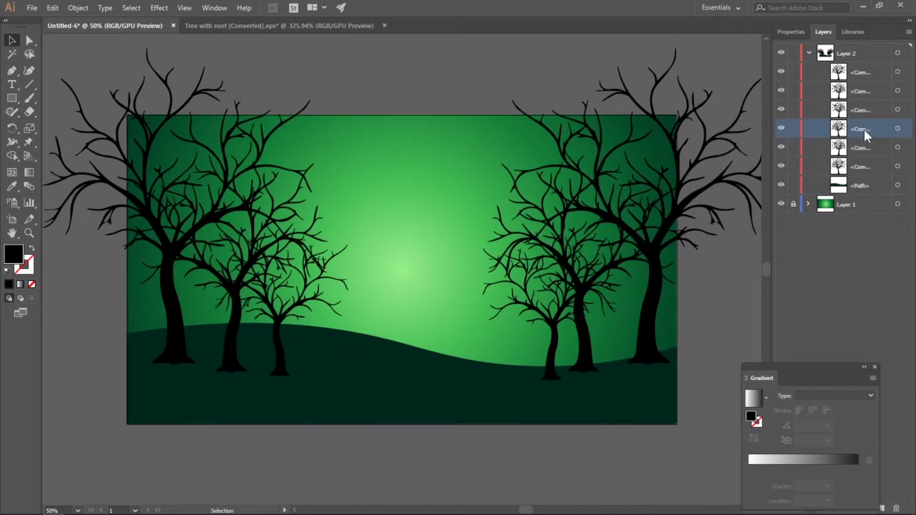
click(556, 336)
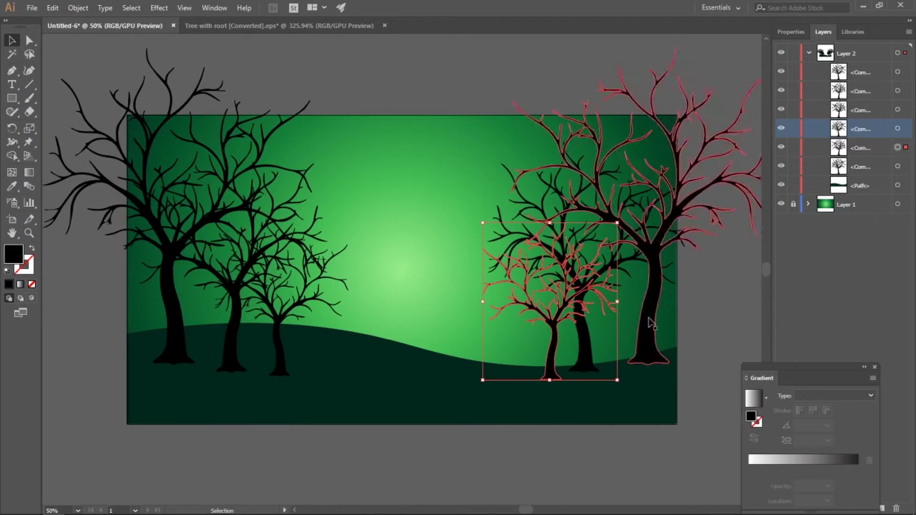
Show the Swatches panel and fill both small back trees with mid green
click(875, 367)
click(214, 8)
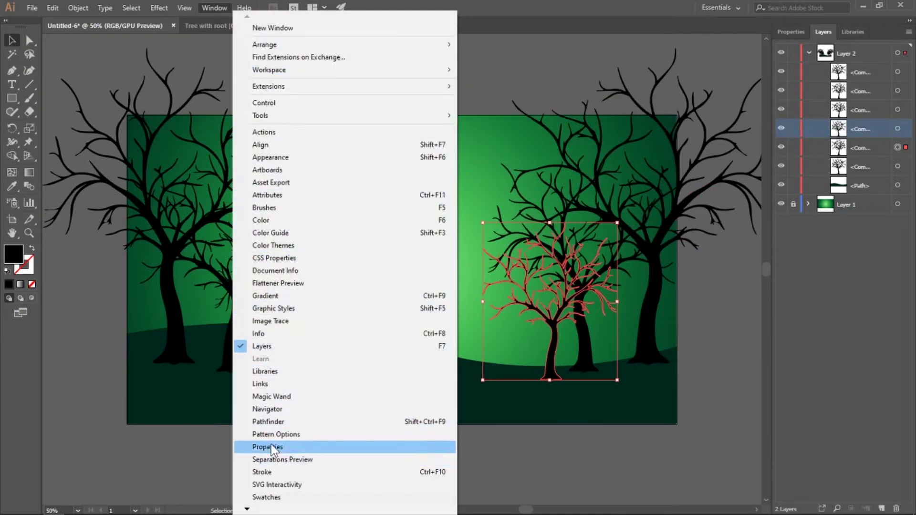
click(302, 497)
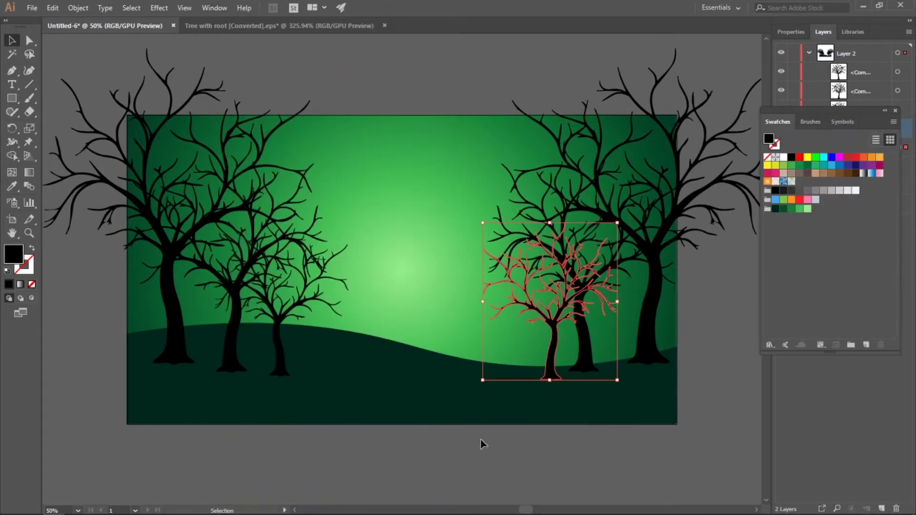
shift+click(280, 328)
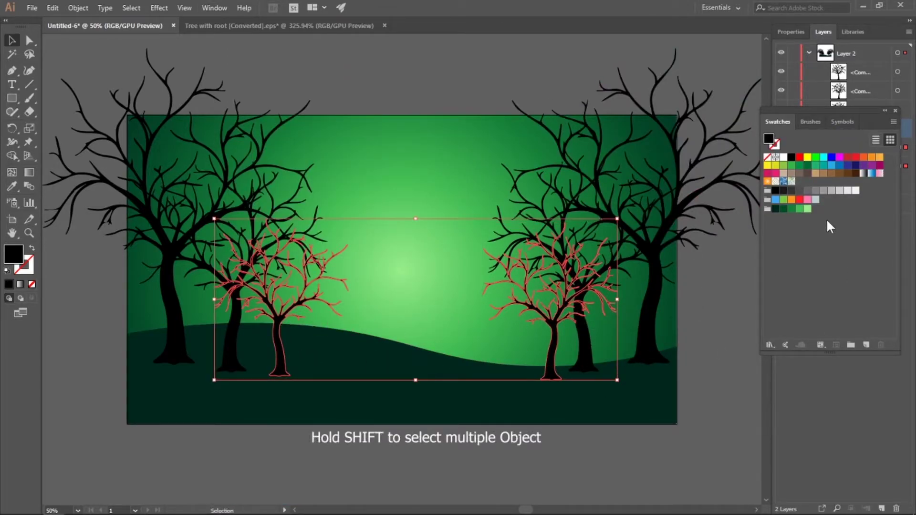
click(791, 209)
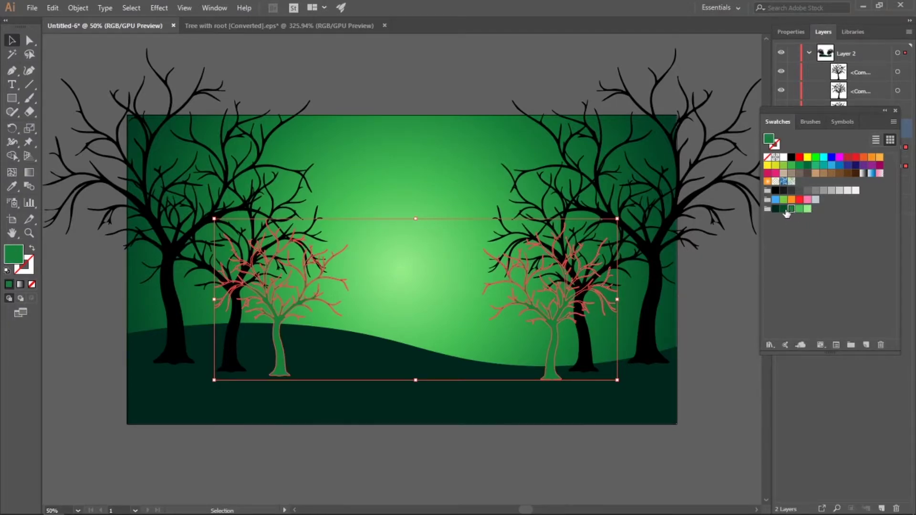
Fill the middle tree pair dark green and the two large front trees near-black green
click(586, 331)
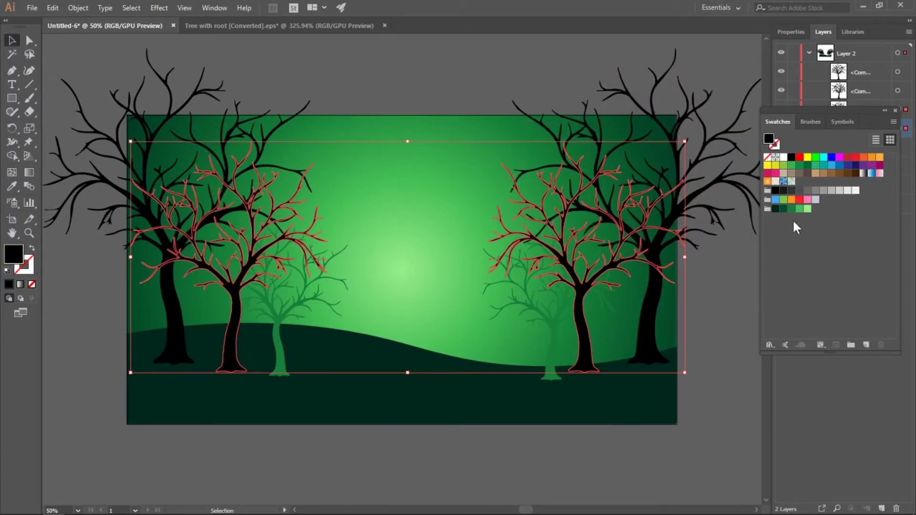
click(783, 209)
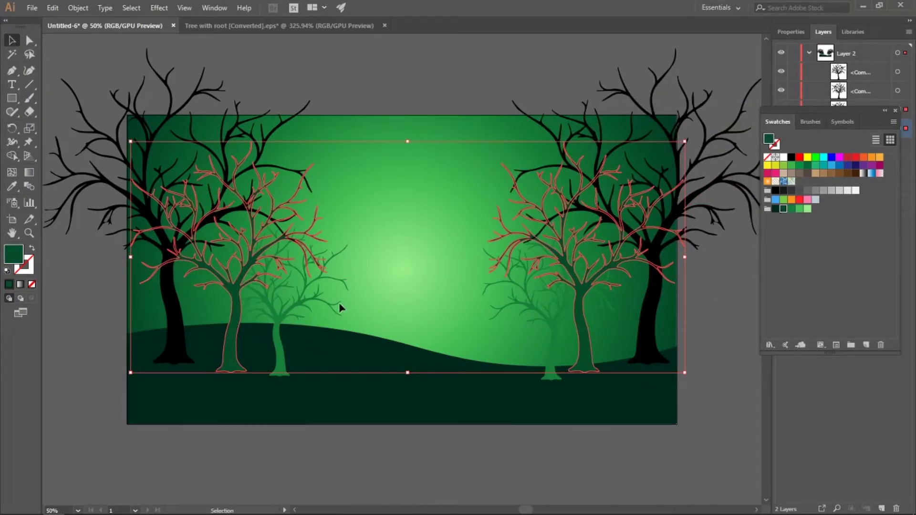
click(282, 229)
shift+click(659, 331)
click(775, 209)
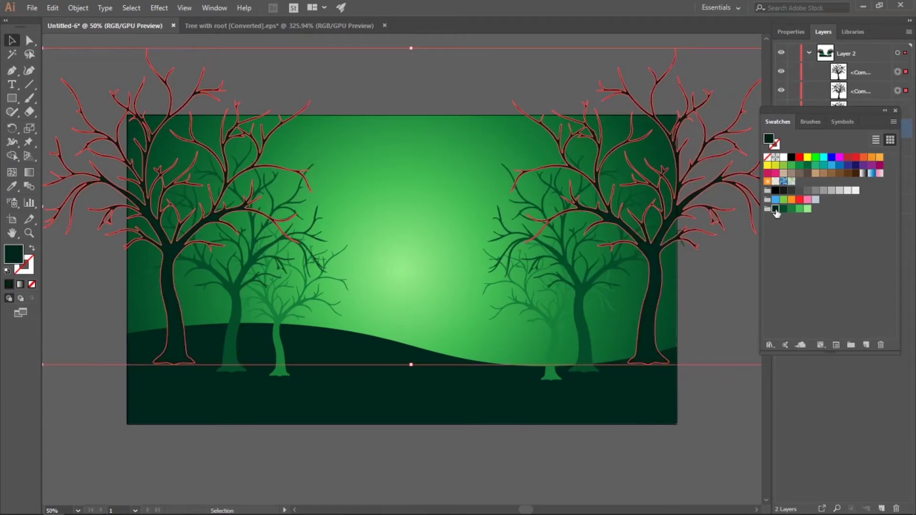
click(694, 396)
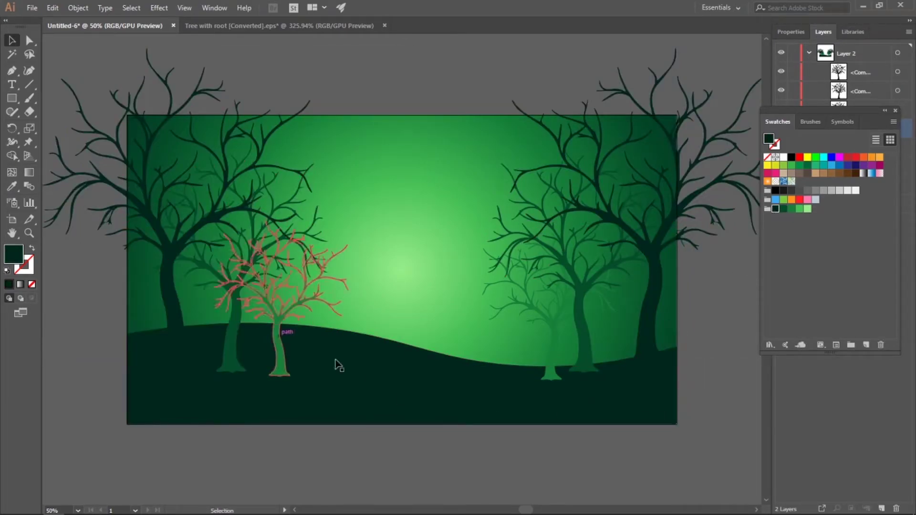
click(409, 377)
Bring the dark hill shape to the front, in front of the trees
right_click(409, 374)
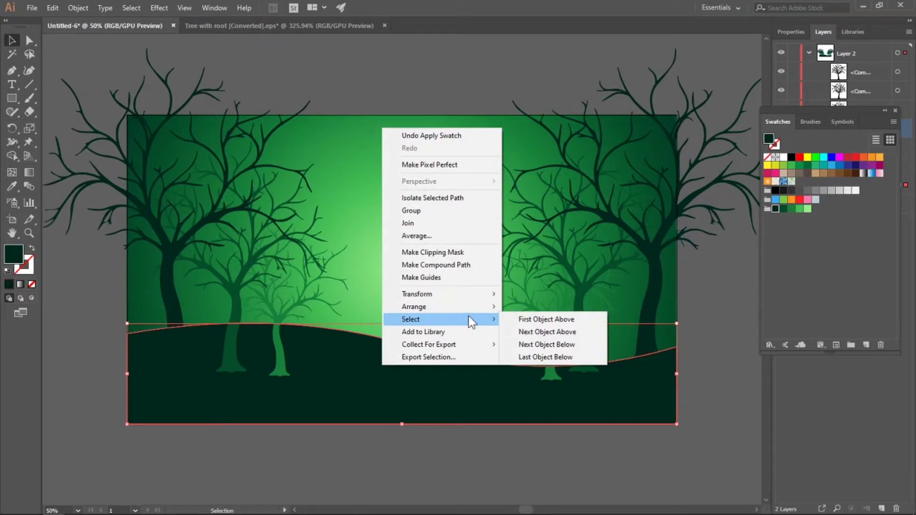
mouse_move(414, 306)
click(553, 307)
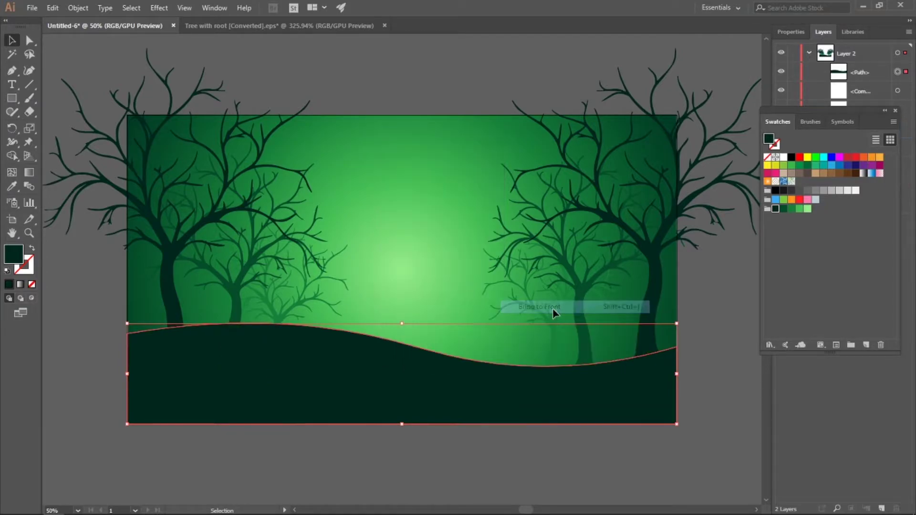
click(722, 386)
Raise the small left tree higher onto the hill
mouse_move(272, 310)
mouse_down()
mouse_move(283, 316)
mouse_move(283, 289)
mouse_up()
click(593, 475)
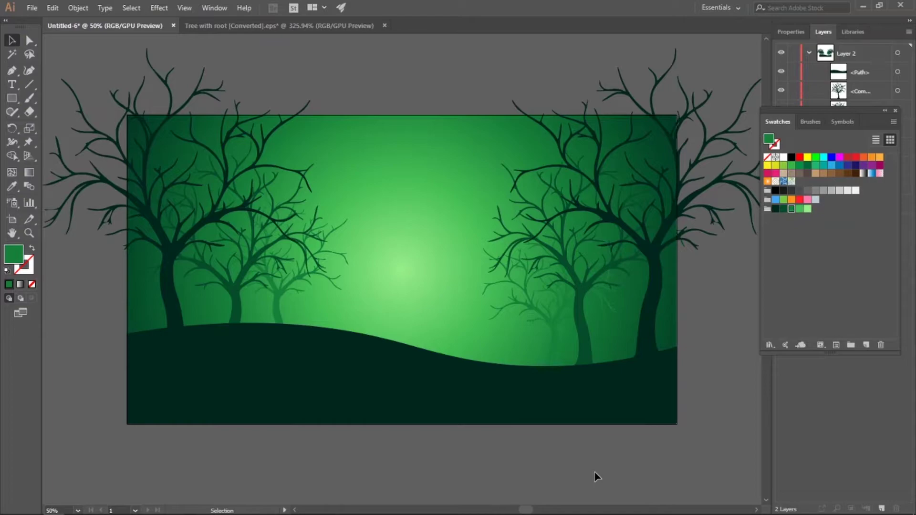
drag(272, 299, 274, 301)
click(541, 468)
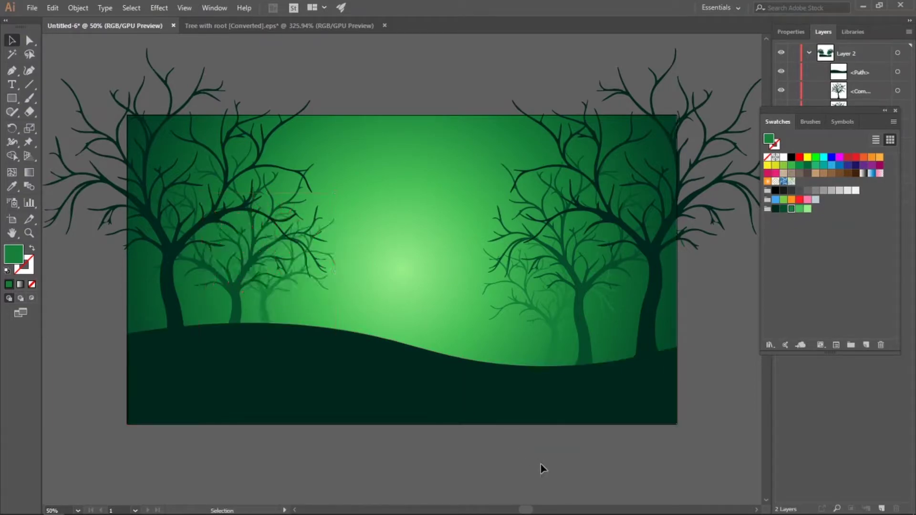
Close the Tree with root document without saving
drag(450, 317, 426, 292)
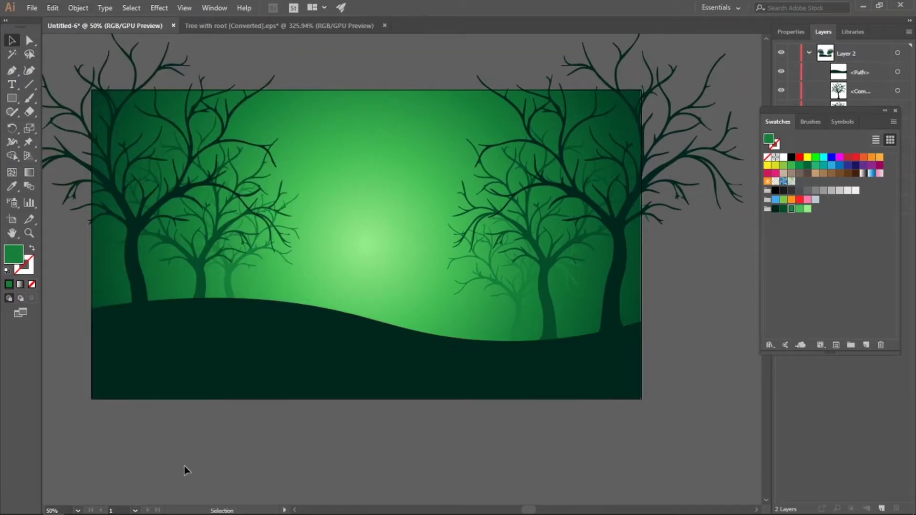
click(362, 27)
click(496, 280)
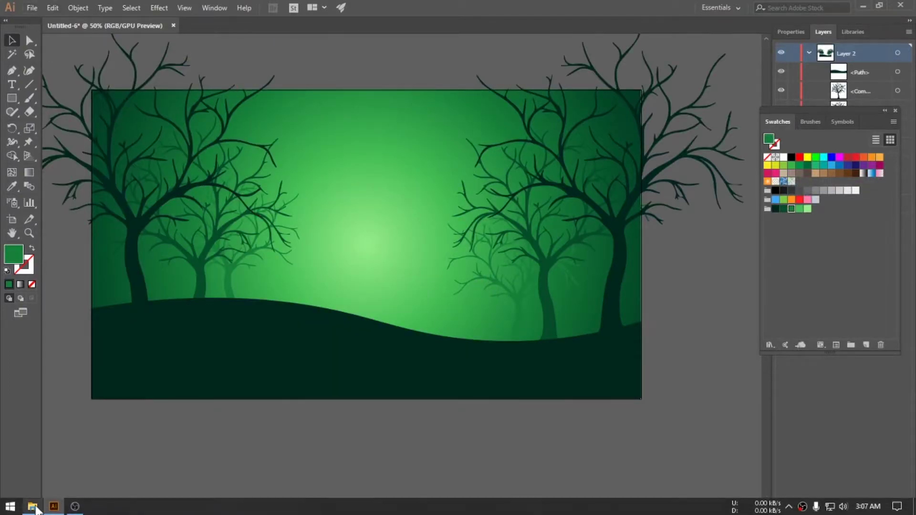
Drag 6TyXxba6c.jpg from File Explorer into Illustrator
click(52, 508)
drag(292, 183, 435, 10)
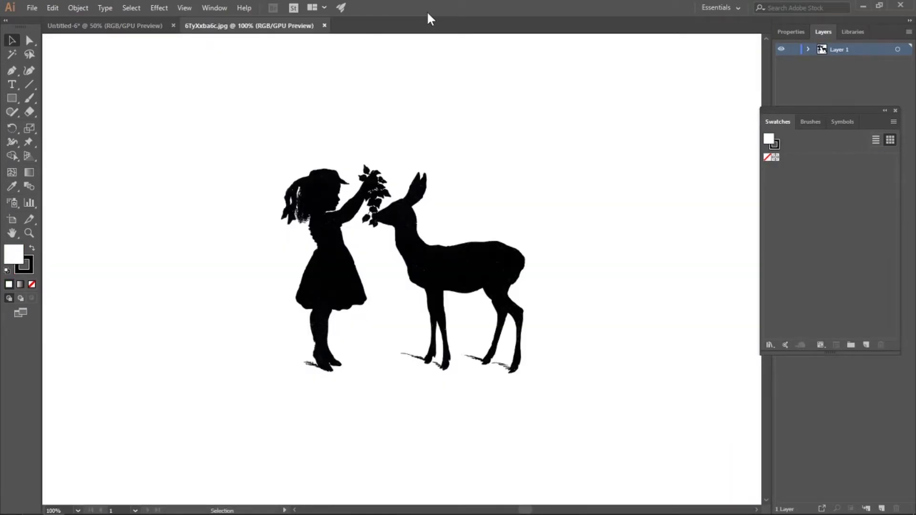
click(895, 111)
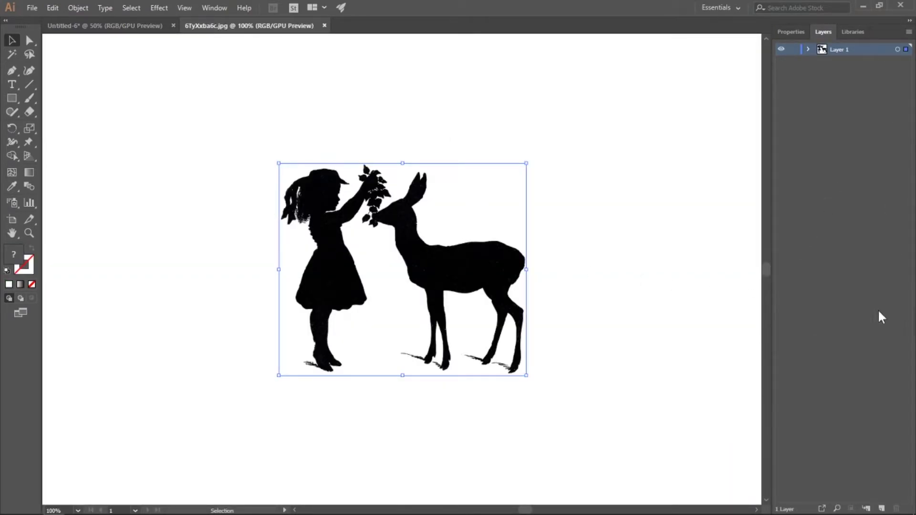
Image Trace the silhouette with the Default preset, expand, ungroup, and select the black path
click(791, 33)
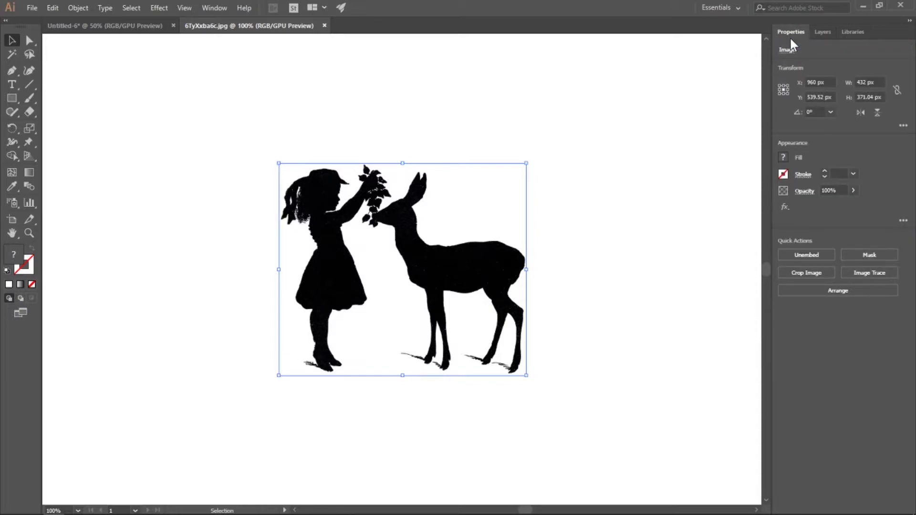
click(868, 273)
click(805, 303)
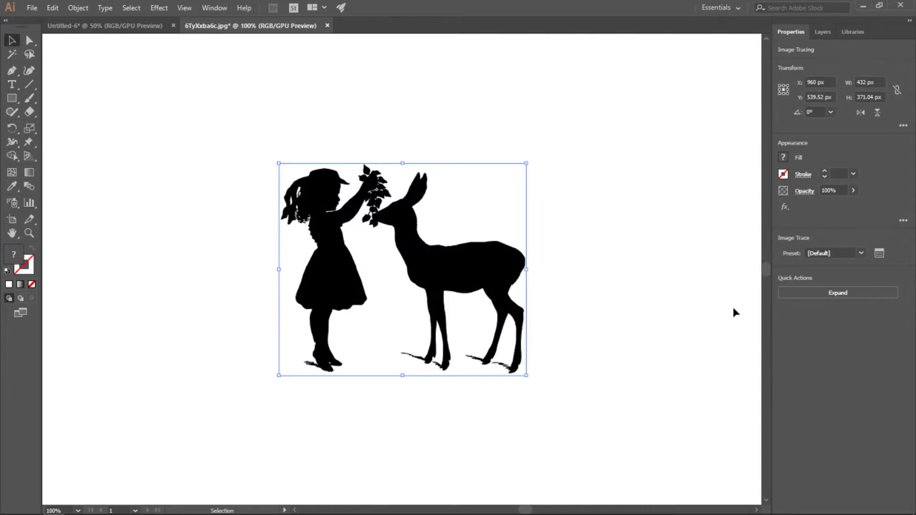
click(837, 292)
click(814, 291)
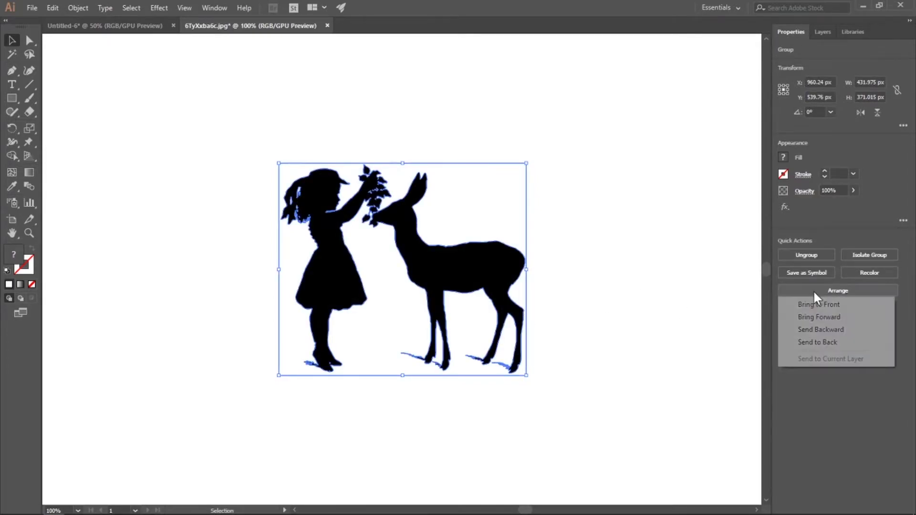
click(831, 311)
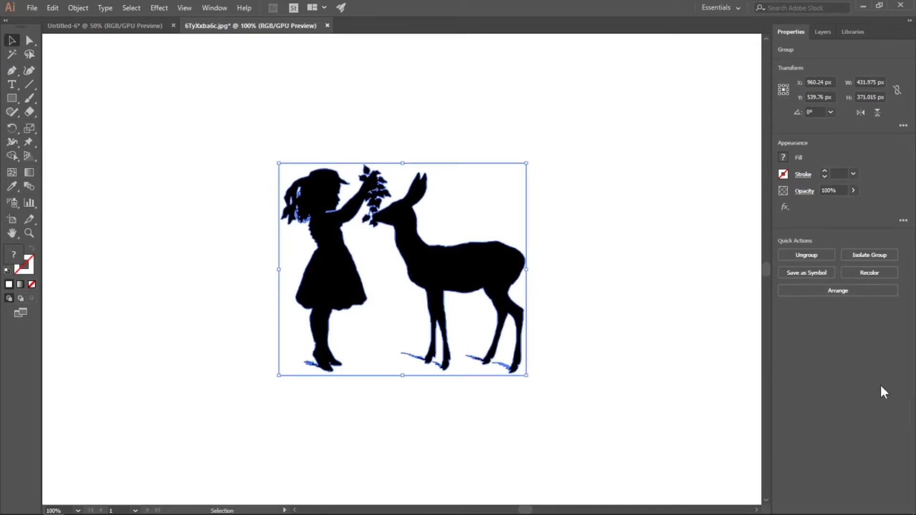
click(825, 256)
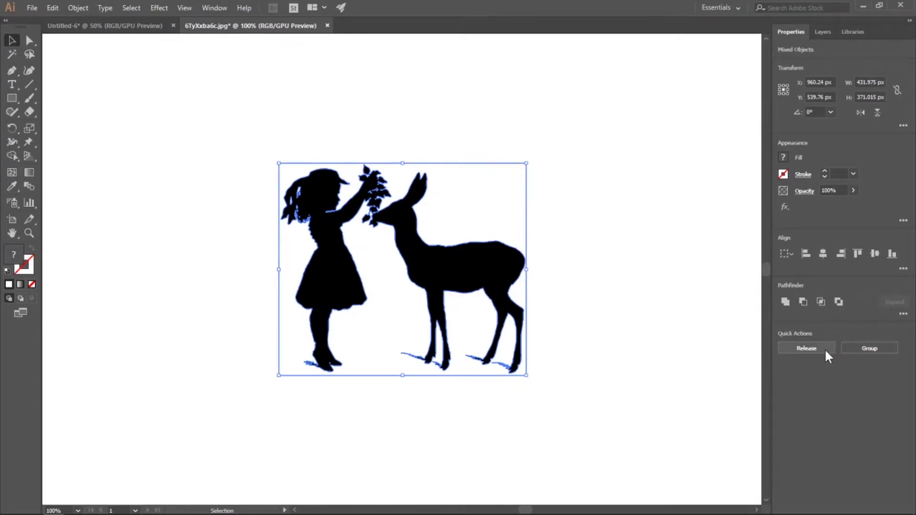
click(824, 349)
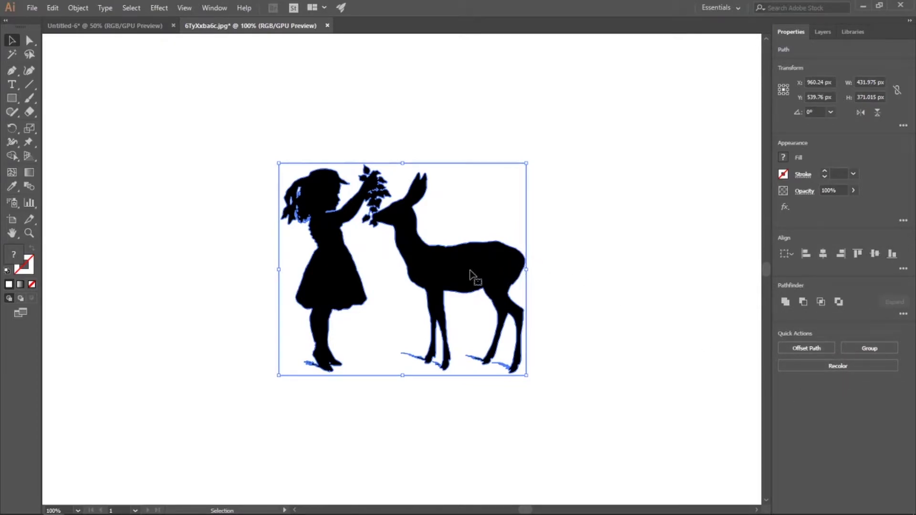
scroll(458, 270, down, 3)
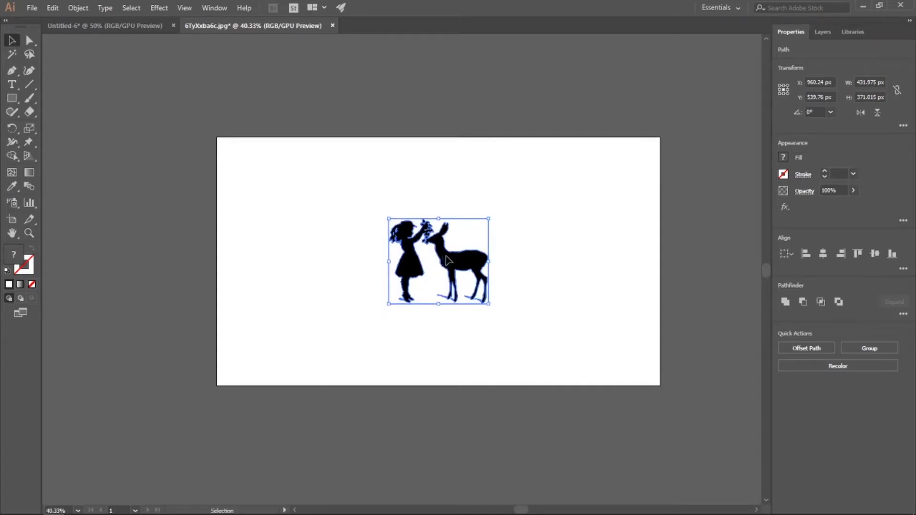
Move the silhouette aside, expand the artwork, and join the silhouette's paths
drag(448, 260, 119, 246)
scroll(211, 280, left, 5)
right_click(372, 281)
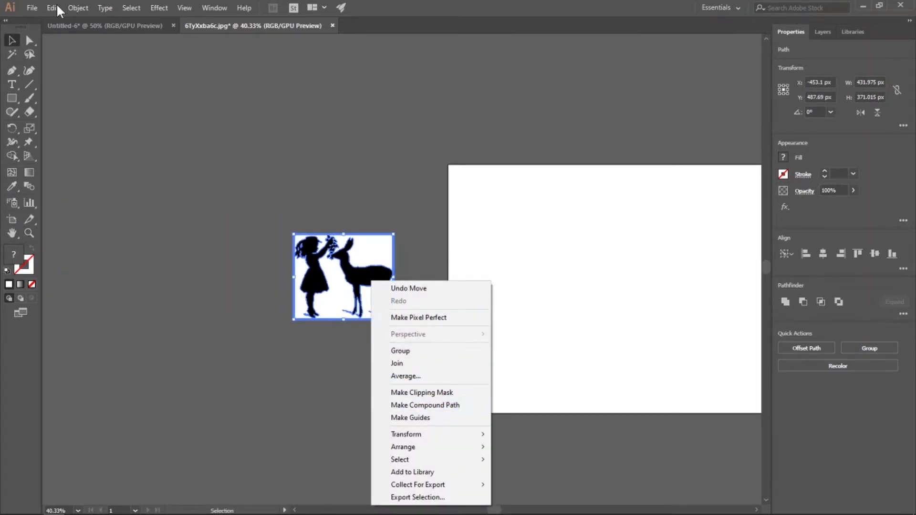
click(77, 8)
click(107, 129)
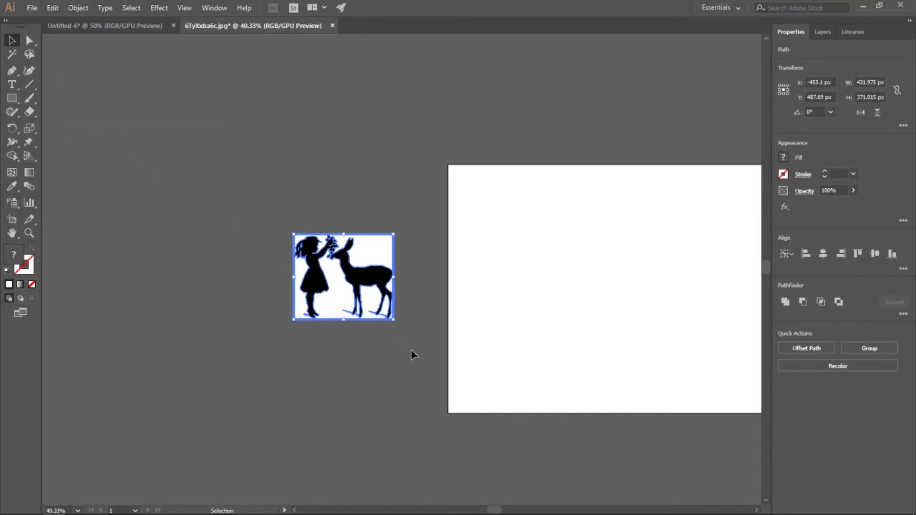
click(411, 355)
click(377, 276)
right_click(357, 272)
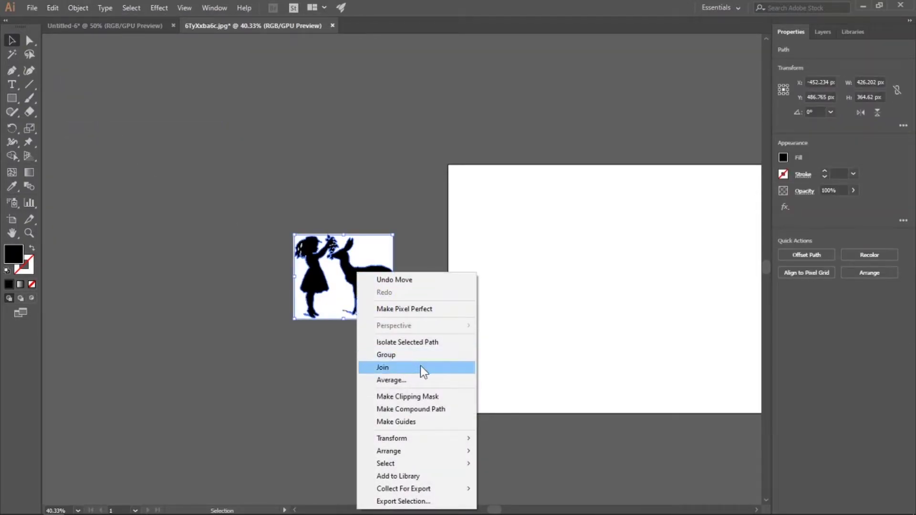
click(420, 366)
click(308, 353)
Delete the leftover white background rectangle
drag(377, 286, 231, 285)
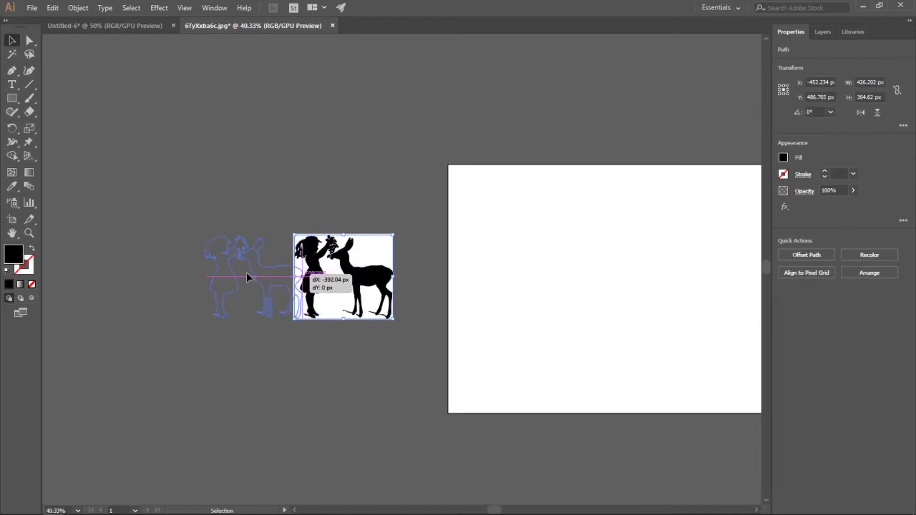
click(305, 344)
drag(422, 208, 274, 385)
key(Delete)
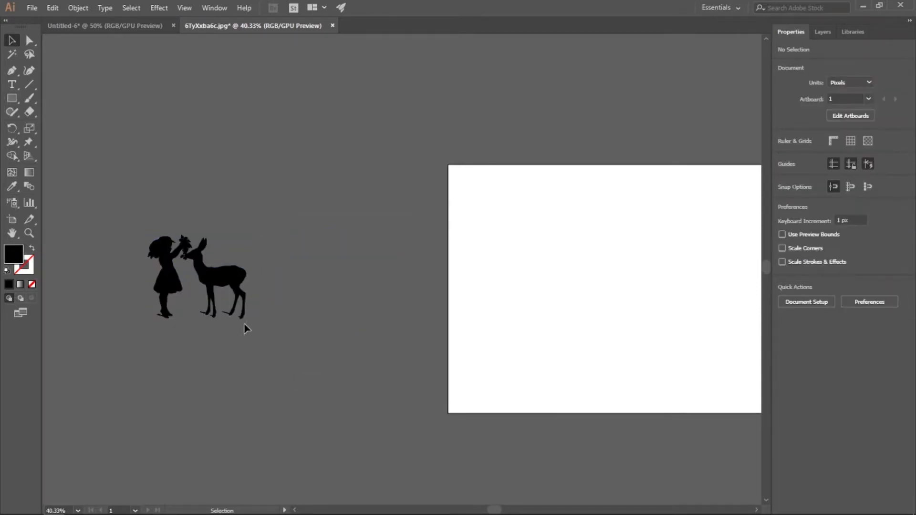
Zoom in and Lasso-delete the extra strip beside the deer's front hoof
key(z)
click(393, 333)
alt+click(466, 407)
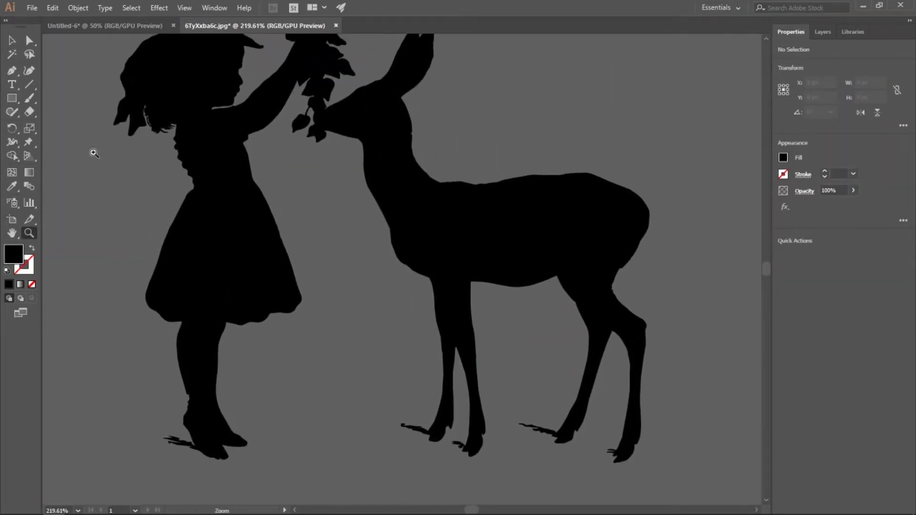
key(v)
key(ctrl+a)
click(30, 55)
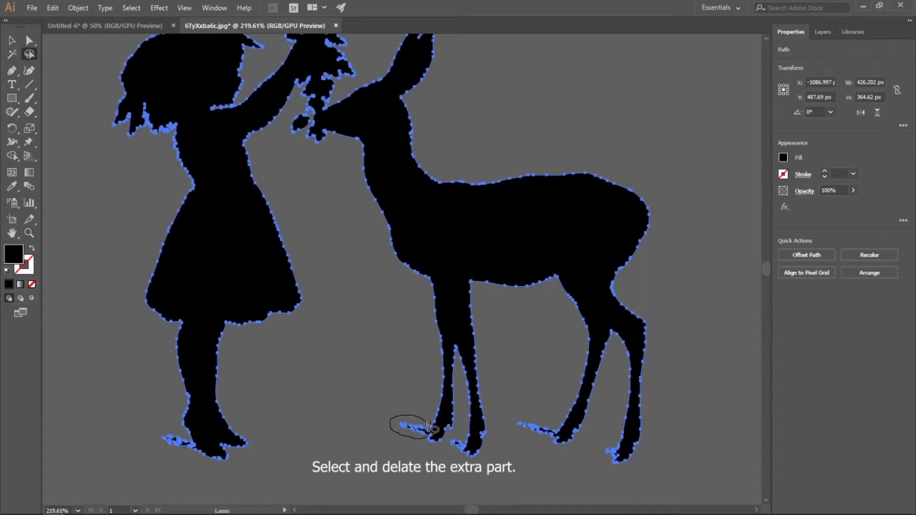
drag(428, 424, 434, 436)
key(Delete)
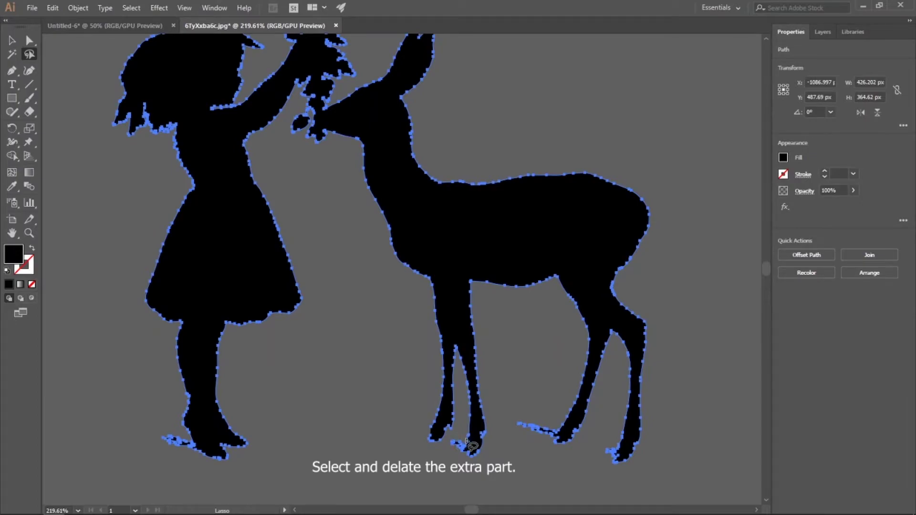
Try joining the front hoof's open endpoints, undoing joins that fill between the legs
key(ctrl+j)
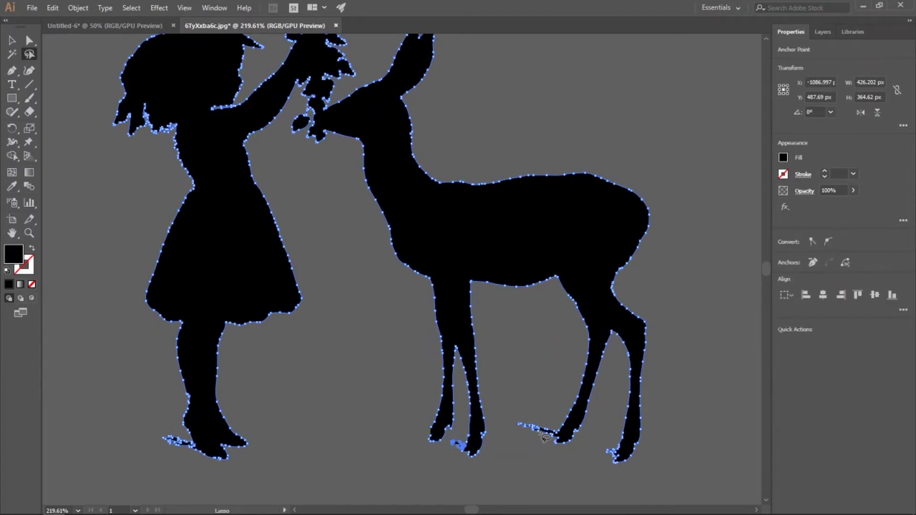
key(ctrl+z)
drag(463, 456, 470, 442)
key(ctrl+j)
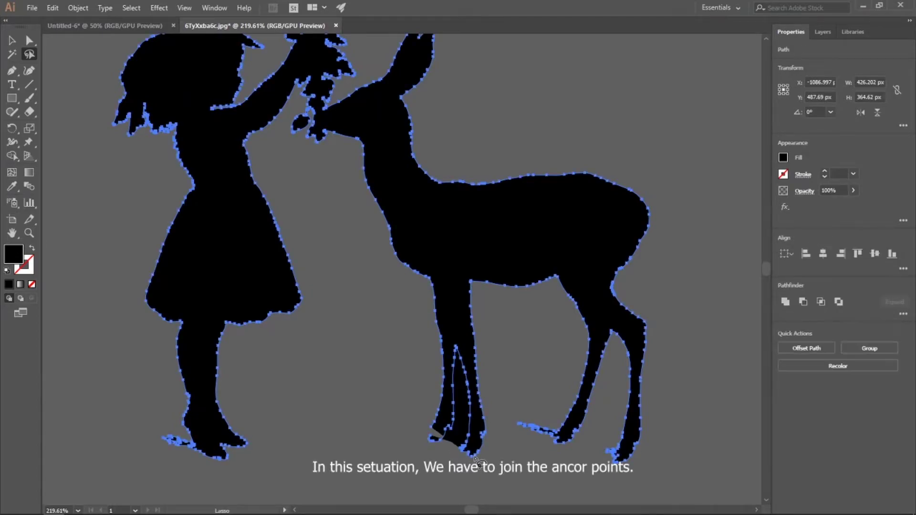
key(ctrl+z)
Zoom in on the hooves and join the hoof's endpoint anchor
key(z)
mouse_move(477, 458)
mouse_down()
mouse_move(531, 413)
mouse_move(515, 445)
mouse_move(489, 374)
mouse_up()
key(v)
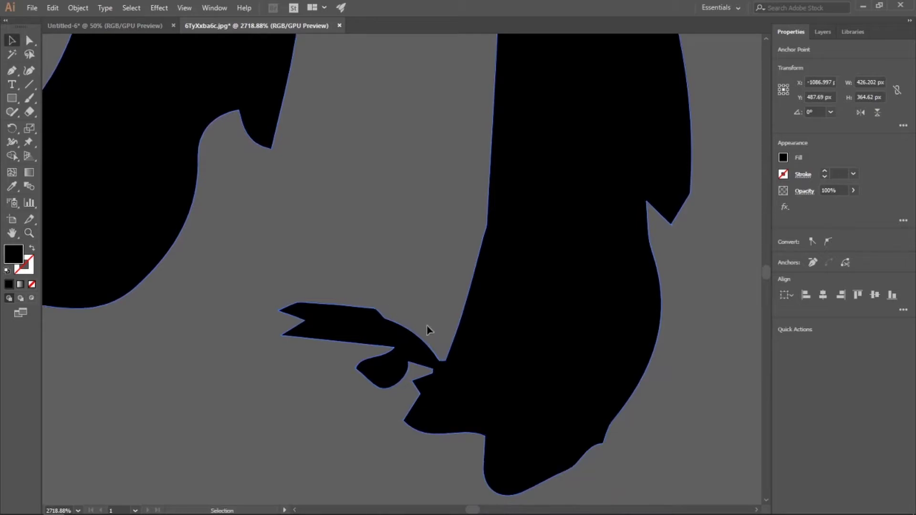
key(a)
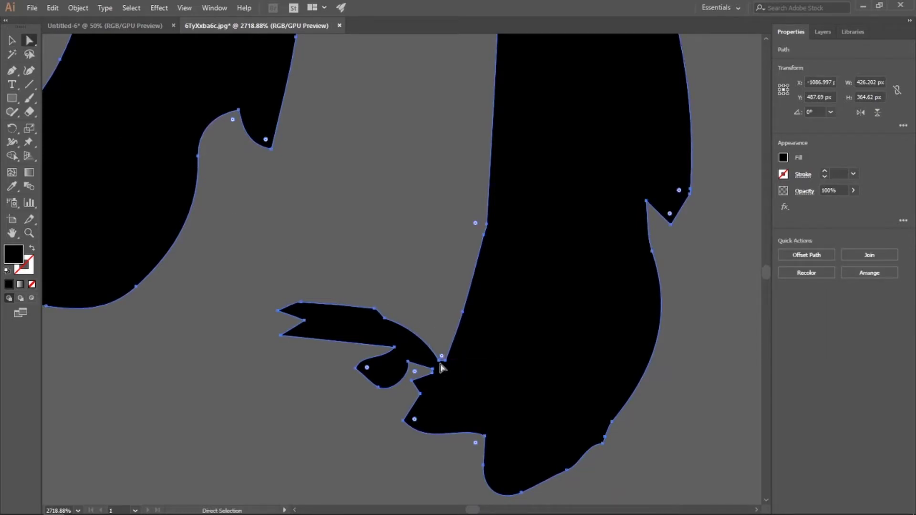
click(440, 364)
right_click(434, 368)
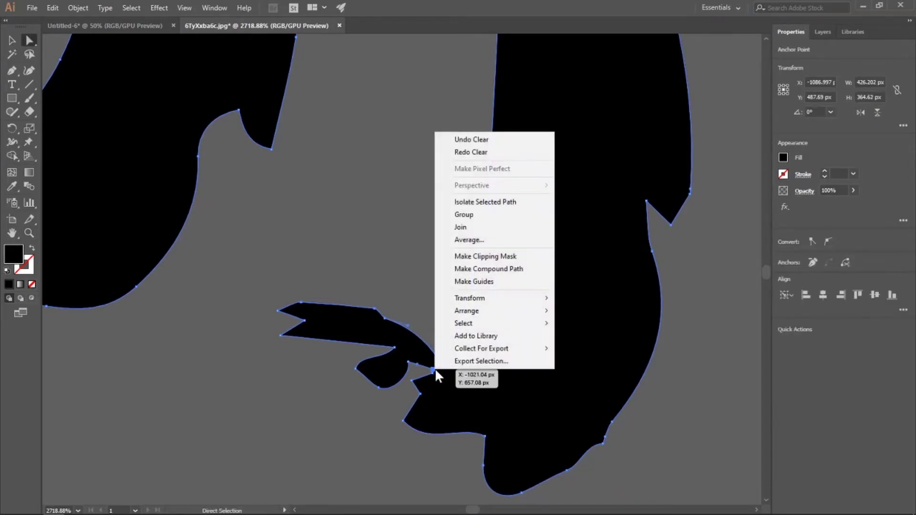
click(470, 233)
click(567, 280)
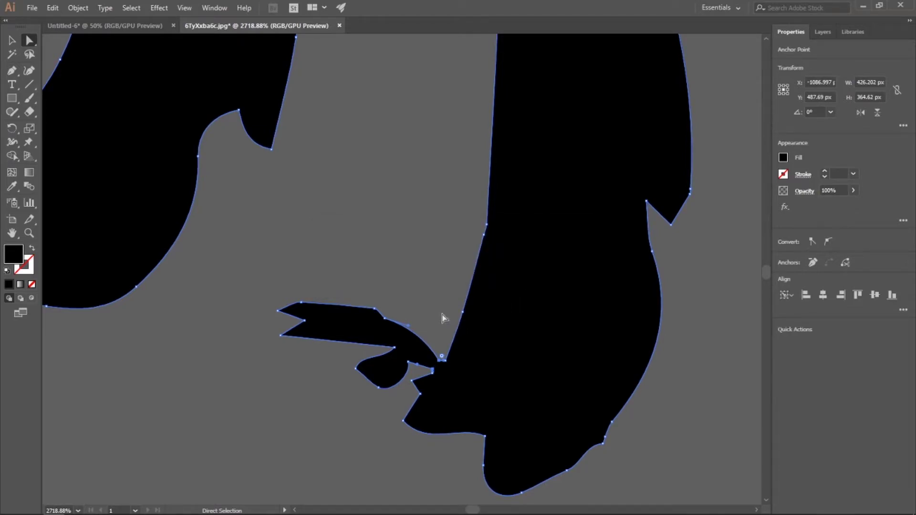
Delete the small protruding shape's anchors and join the two endpoints to close the hoof
click(31, 58)
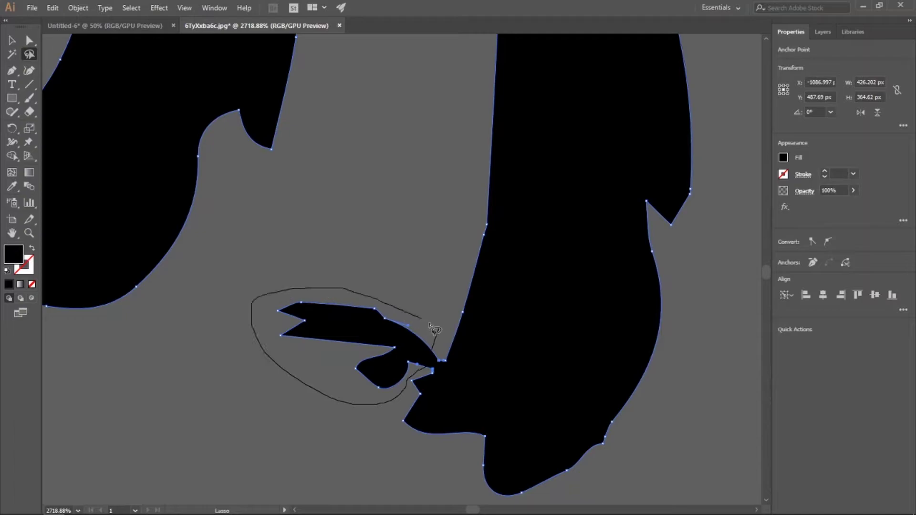
drag(288, 376, 443, 340)
key(Delete)
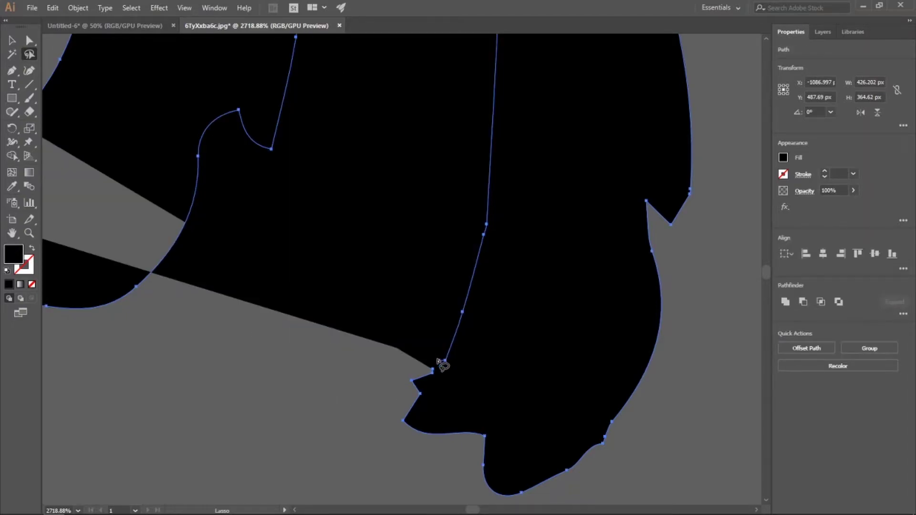
key(a)
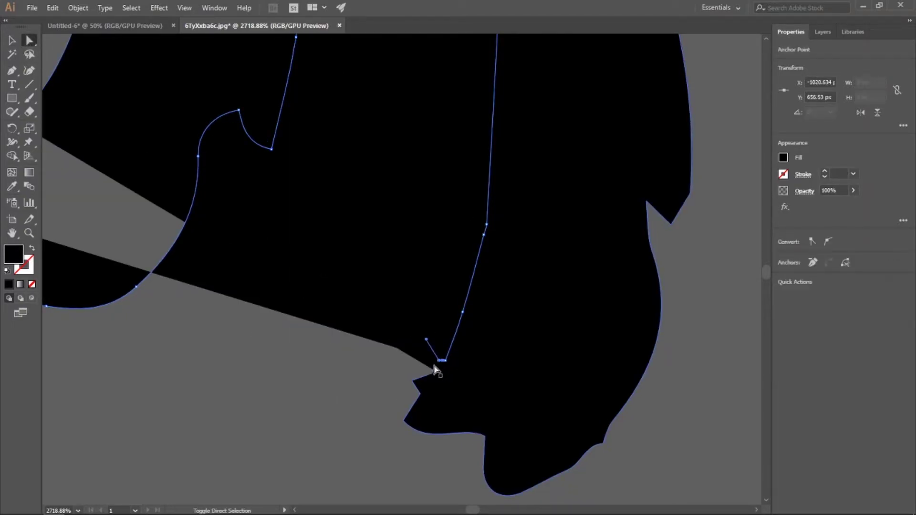
drag(442, 365, 433, 370)
right_click(433, 370)
click(459, 227)
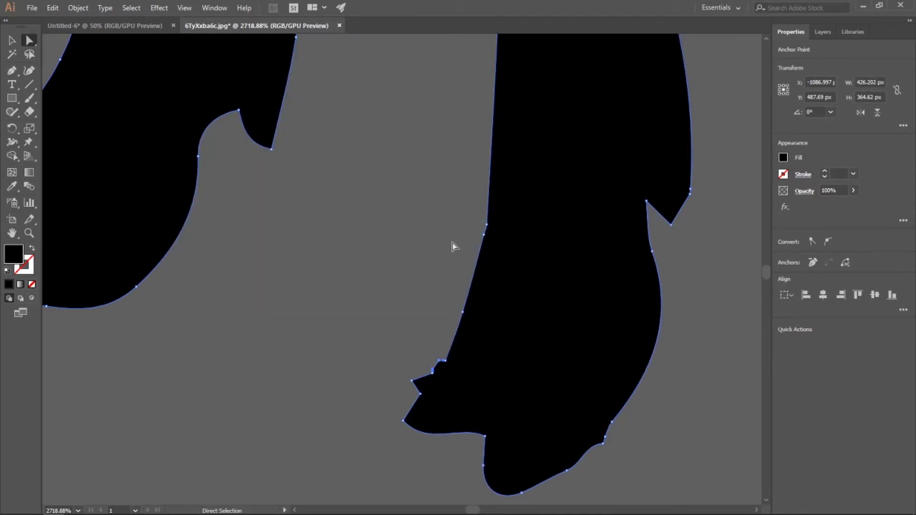
Zoom out from the hoof and zoom in on another deer hoof
key(z)
alt+click(462, 272)
alt+click(498, 233)
drag(498, 233, 440, 284)
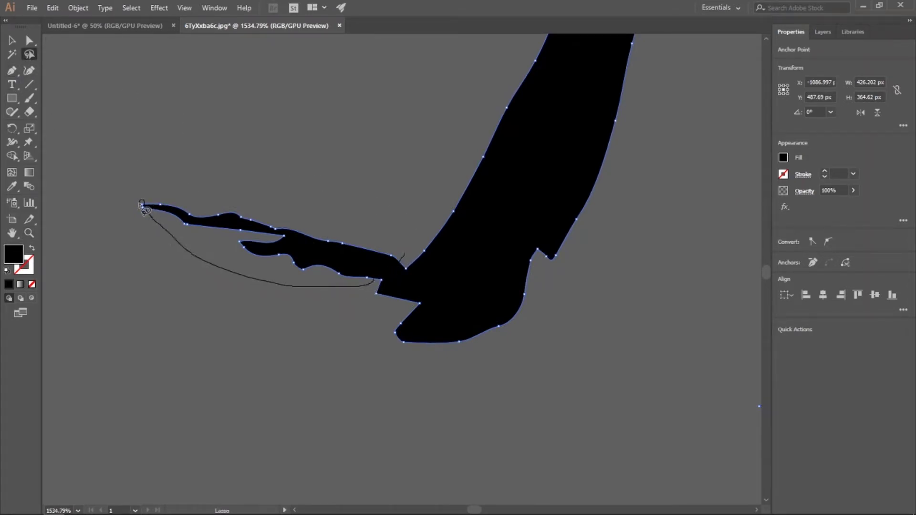
Lasso and delete the thin stray branch's anchors at the hoof
drag(184, 198, 403, 258)
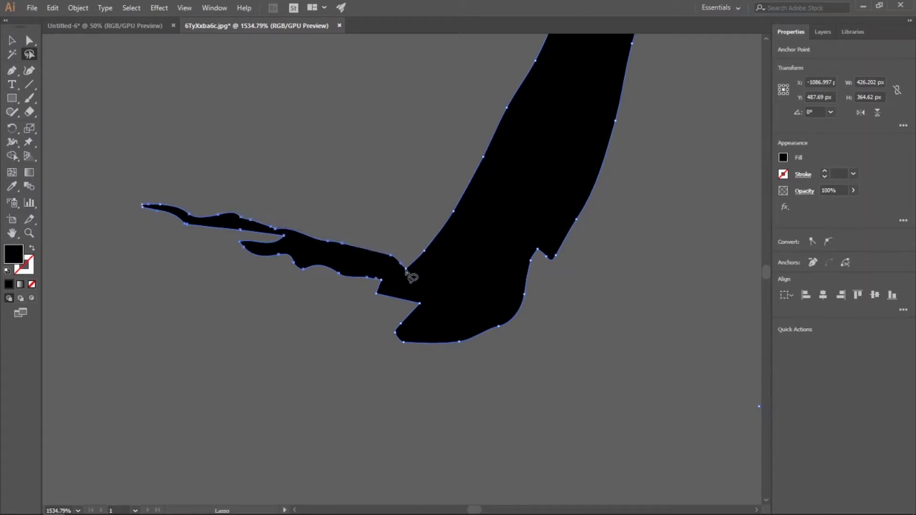
key(Delete)
click(164, 217)
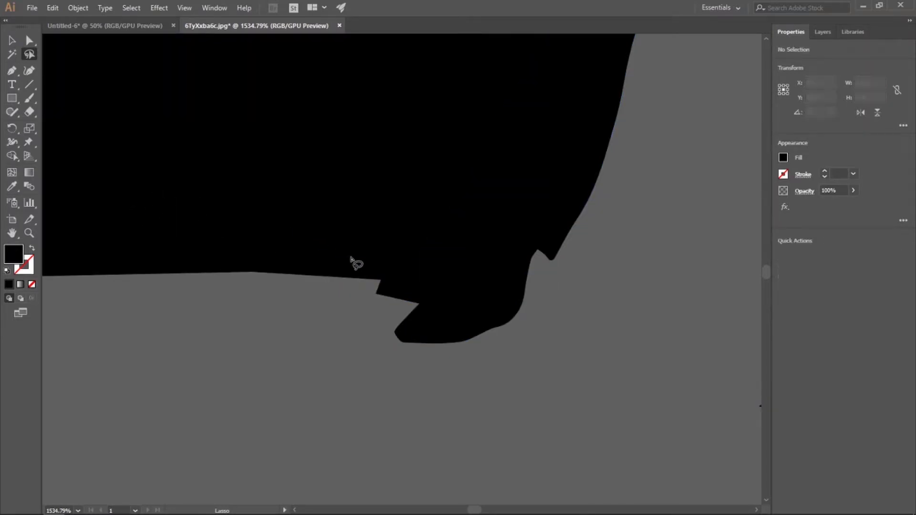
Join the hoof's two open endpoints, then zoom out to the whole silhouette
click(29, 40)
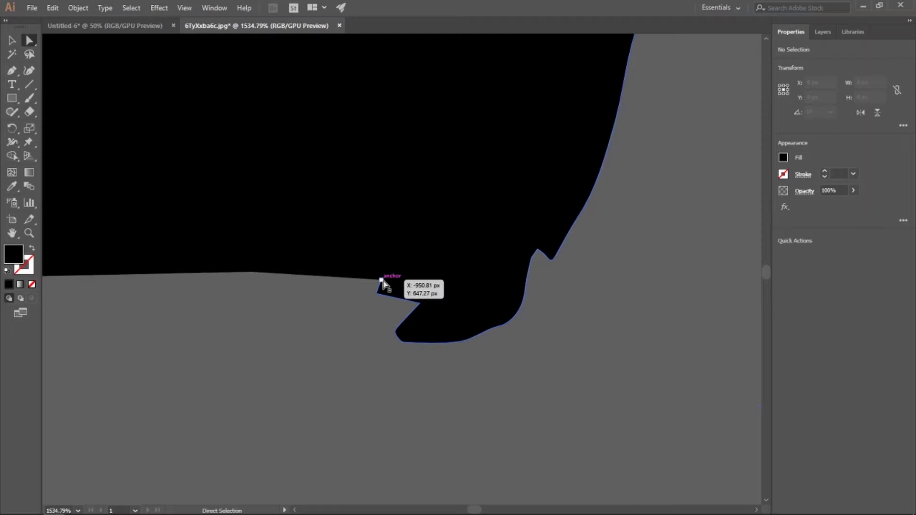
click(380, 280)
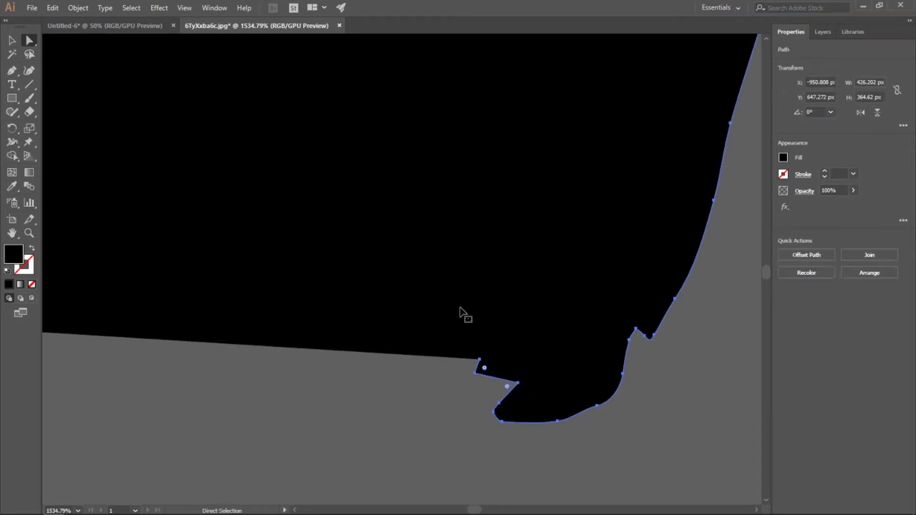
click(355, 329)
drag(374, 276, 388, 116)
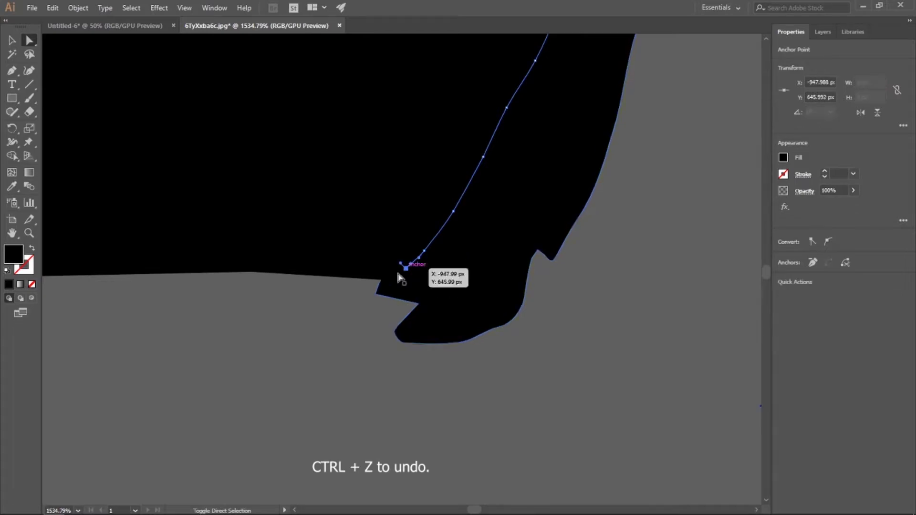
drag(405, 269, 382, 280)
right_click(381, 281)
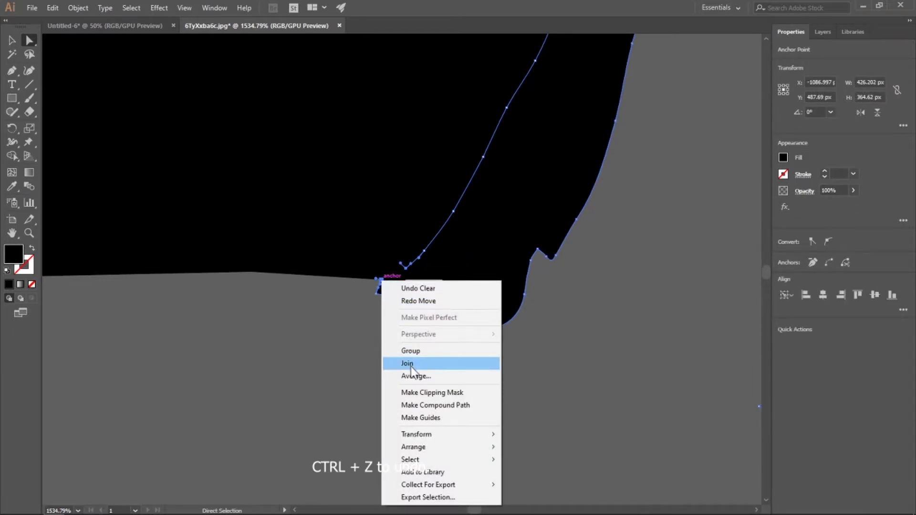
key(Escape)
click(580, 344)
key(ctrl+0)
drag(556, 230, 259, 194)
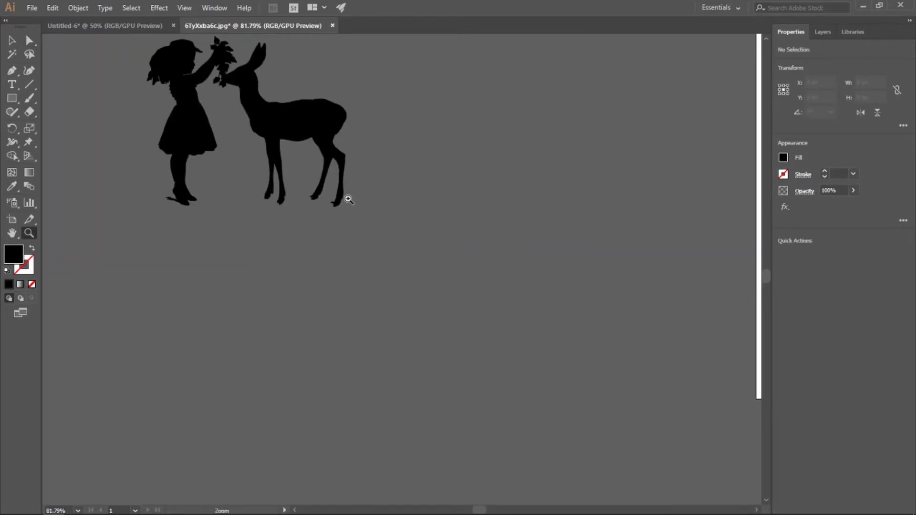
Delete the stray spikes on the deer's last hoof and join its open endpoints to close it
drag(347, 198, 294, 253)
click(27, 55)
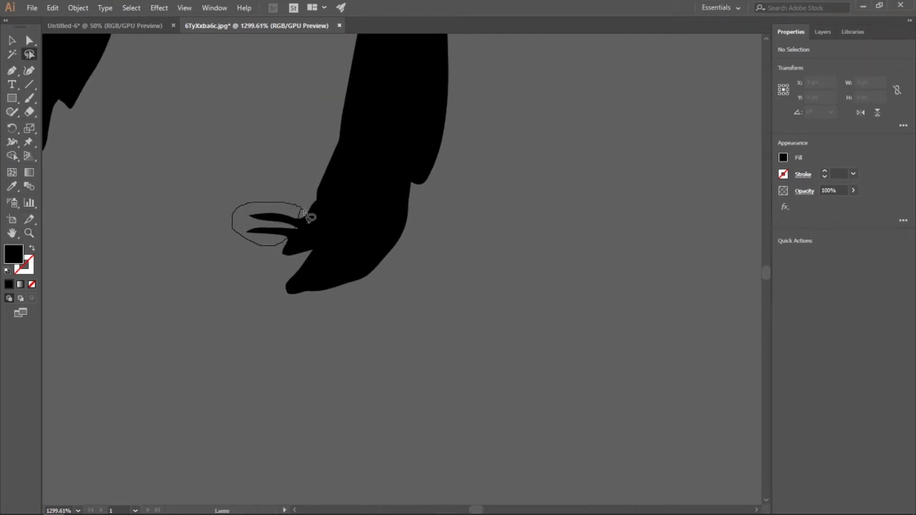
mouse_move(304, 211)
mouse_down()
mouse_move(301, 219)
mouse_move(316, 214)
mouse_up()
key(z)
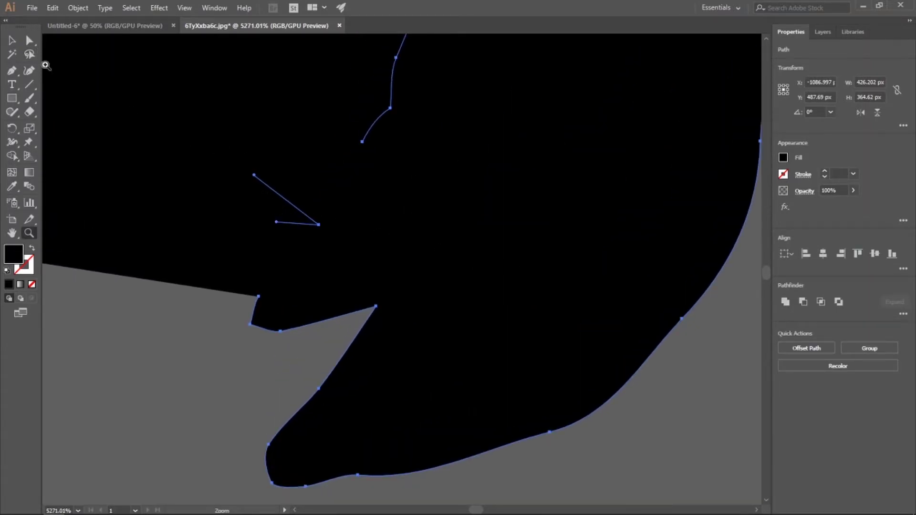
click(29, 41)
drag(362, 143, 347, 176)
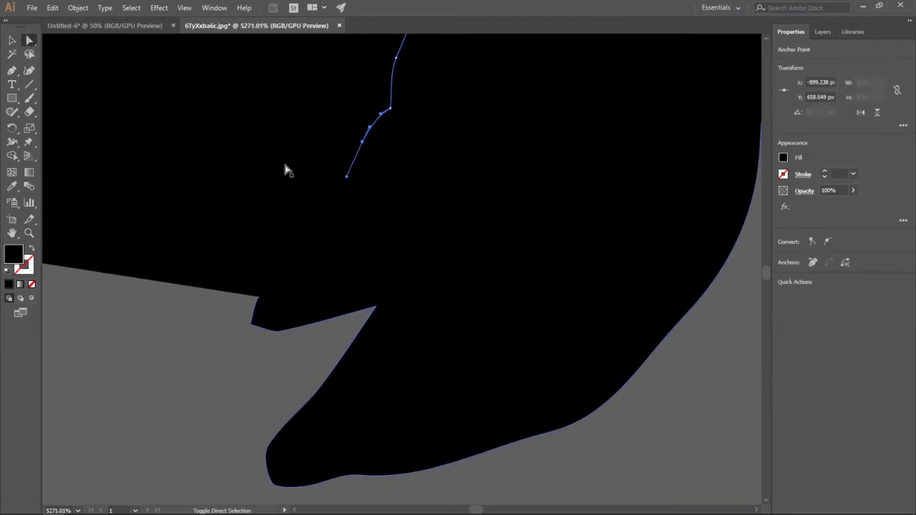
right_click(262, 299)
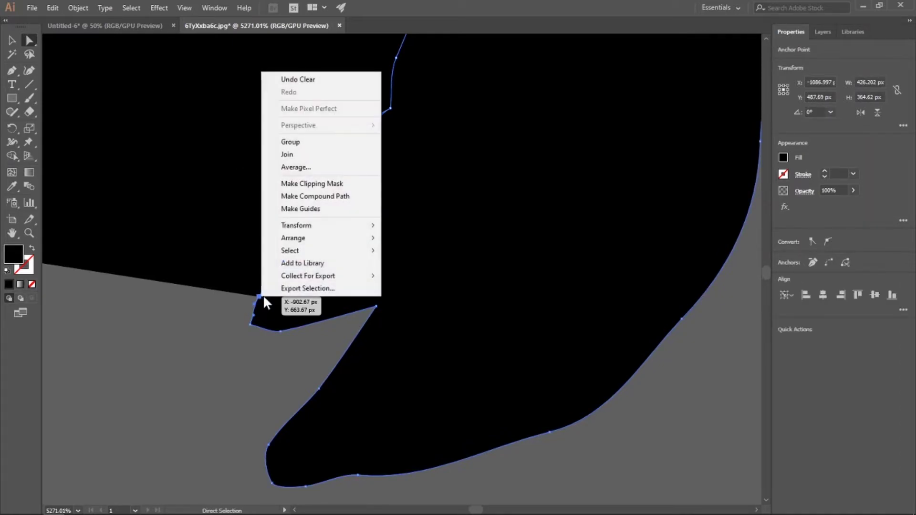
click(323, 154)
click(335, 174)
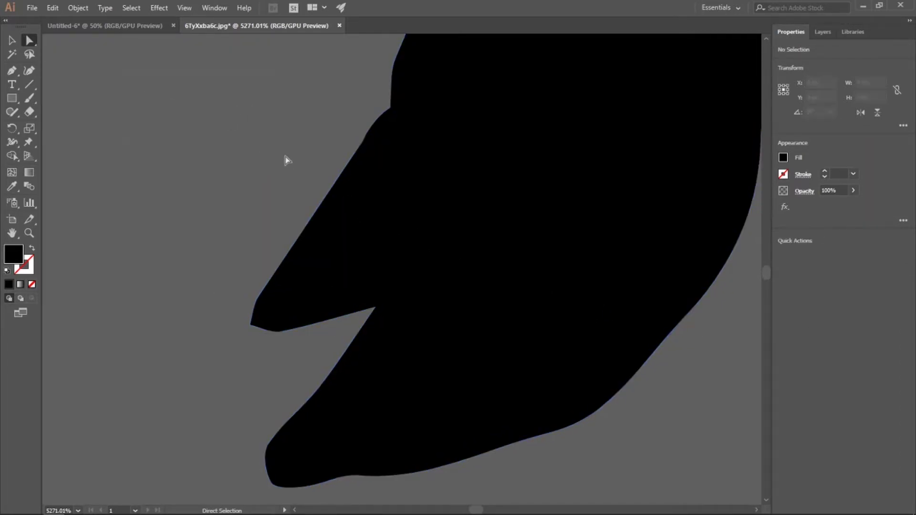
Remove the spikes at the girl's shoe and join the two endpoints to close the shoe outline
key(z)
mouse_move(443, 226)
mouse_down()
mouse_move(173, 248)
mouse_move(295, 277)
mouse_up()
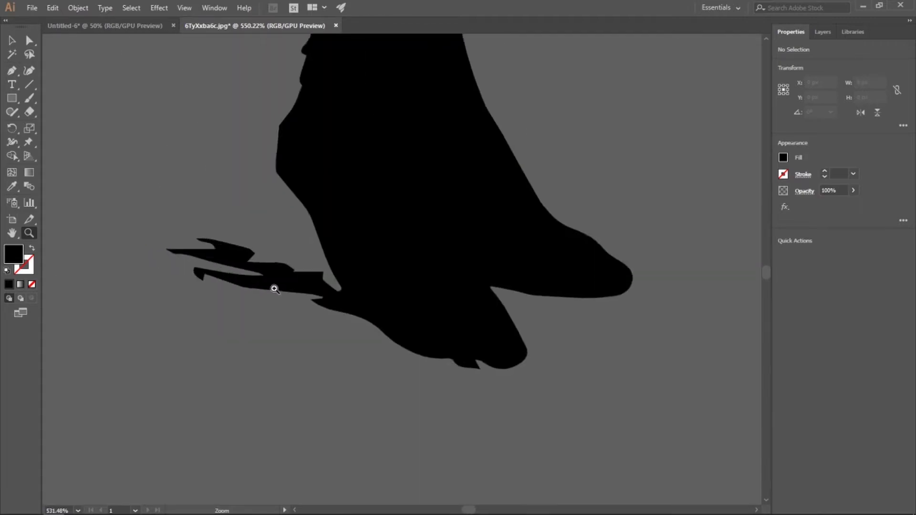
key(q)
drag(339, 257, 365, 281)
drag(304, 311, 333, 260)
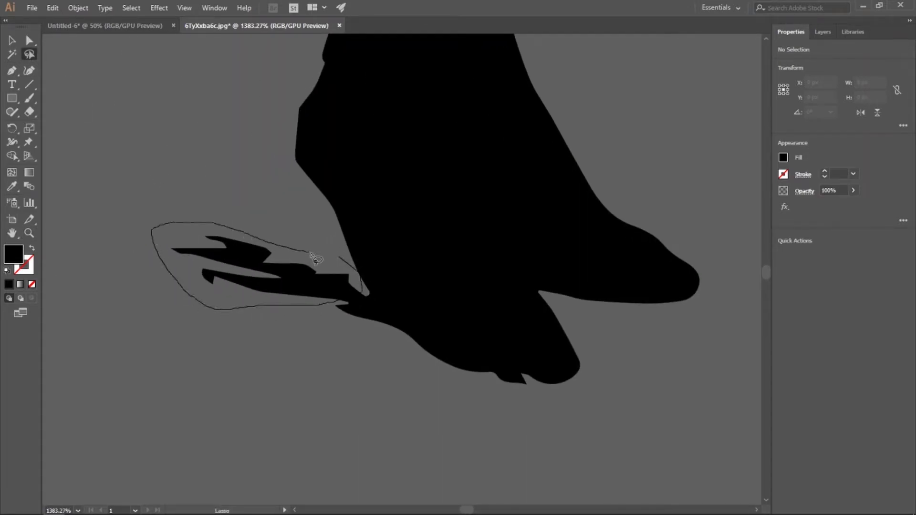
key(Delete)
key(a)
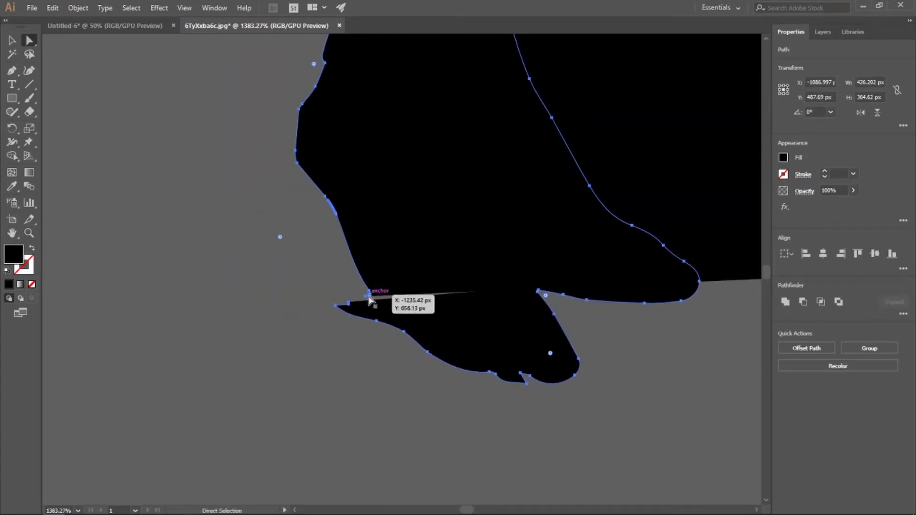
drag(374, 287, 348, 306)
right_click(352, 292)
click(402, 163)
key(ctrl+shift+a)
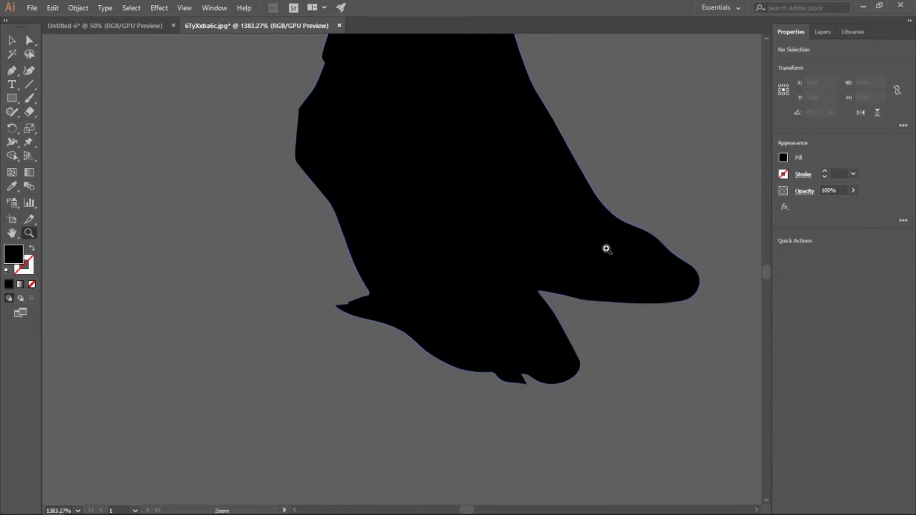
key(ctrl+0)
click(12, 42)
Move the silhouette into the Untitled-6 forest, tilt it to about 350.6° and set it on the hillside
drag(408, 262, 444, 296)
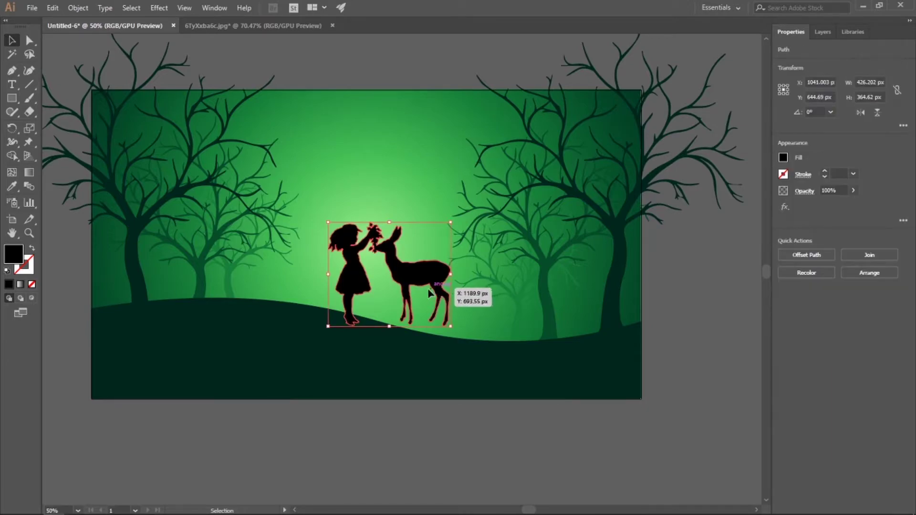
mouse_move(416, 284)
mouse_down()
mouse_move(397, 279)
mouse_move(416, 298)
mouse_up()
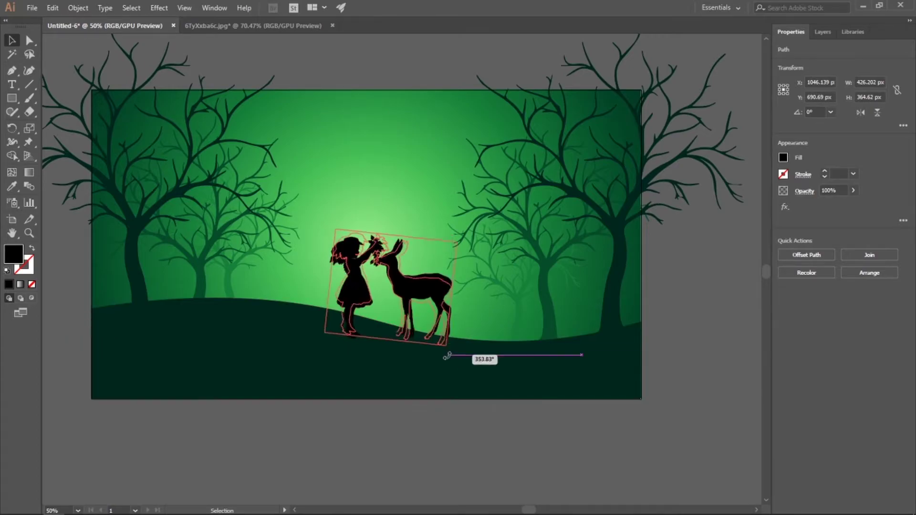
drag(457, 350, 444, 372)
drag(416, 289, 373, 259)
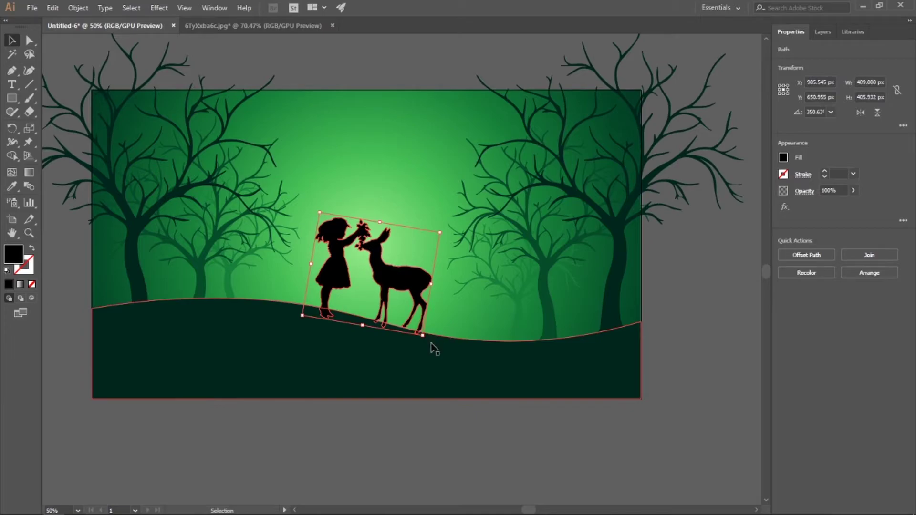
drag(411, 292, 430, 294)
click(552, 409)
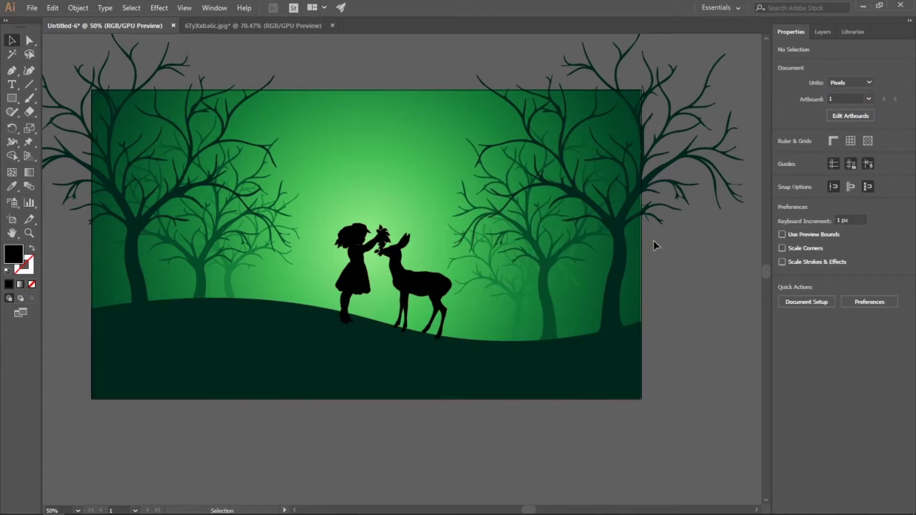
click(441, 305)
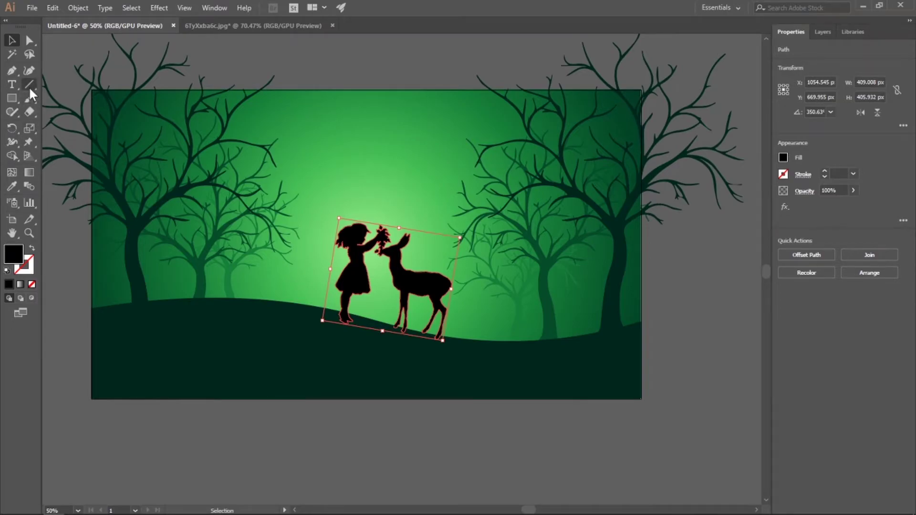
click(12, 185)
Recolour the girl-and-deer silhouette with the hill's dark green using the Eyedropper
click(466, 370)
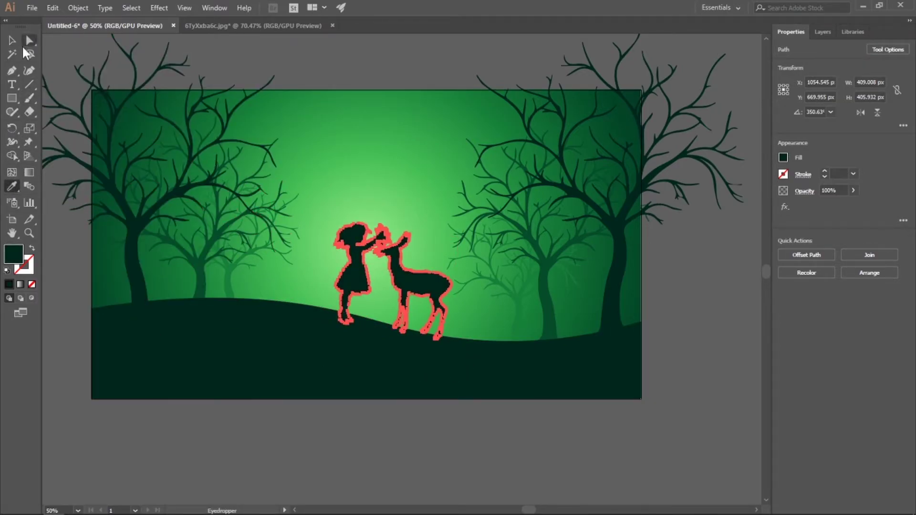
key(v)
click(725, 355)
key(z)
mouse_move(429, 282)
mouse_down()
mouse_move(599, 302)
mouse_move(441, 306)
mouse_move(447, 308)
mouse_up()
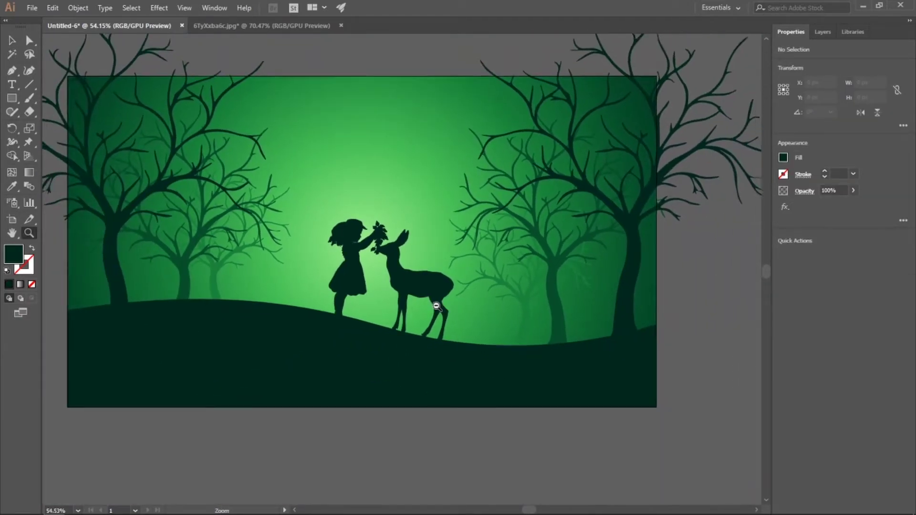
Shift the group left and up the slope, then select the anchor points at the figures' feet
click(18, 35)
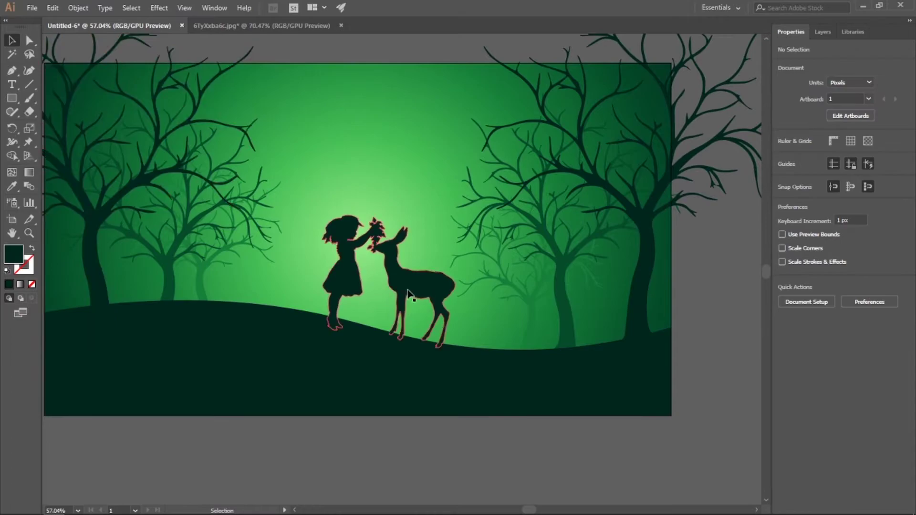
drag(398, 289, 367, 271)
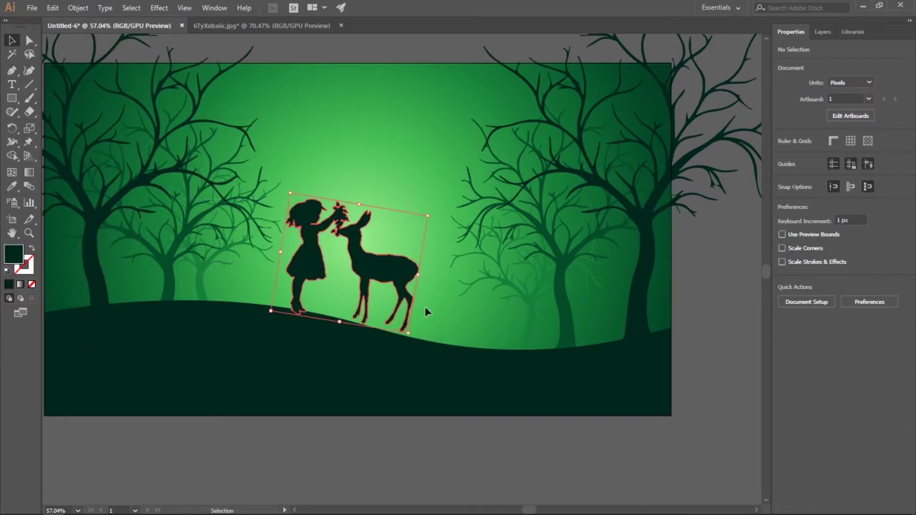
key(ctrl+shift+a)
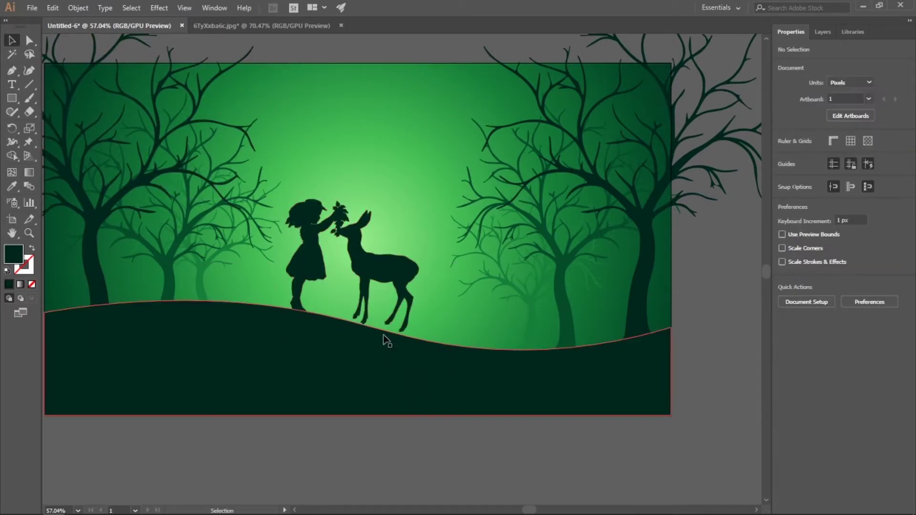
key(a)
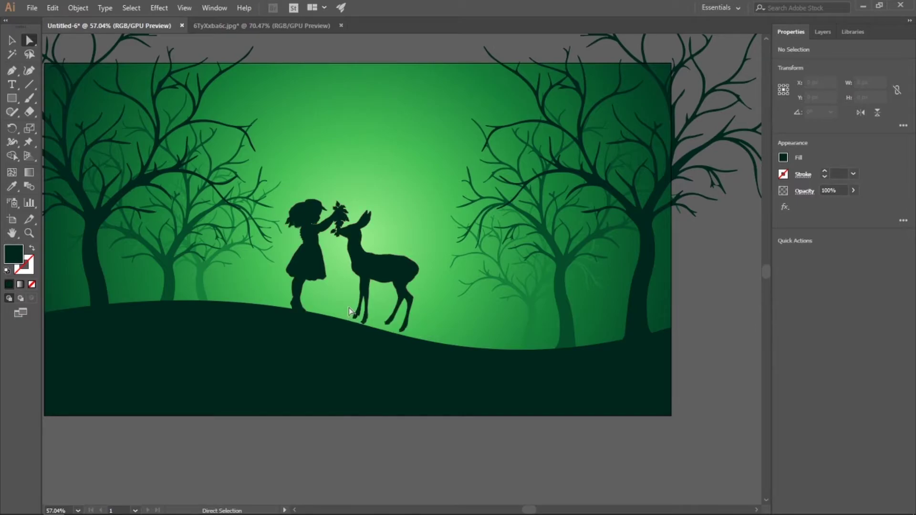
drag(422, 339, 377, 339)
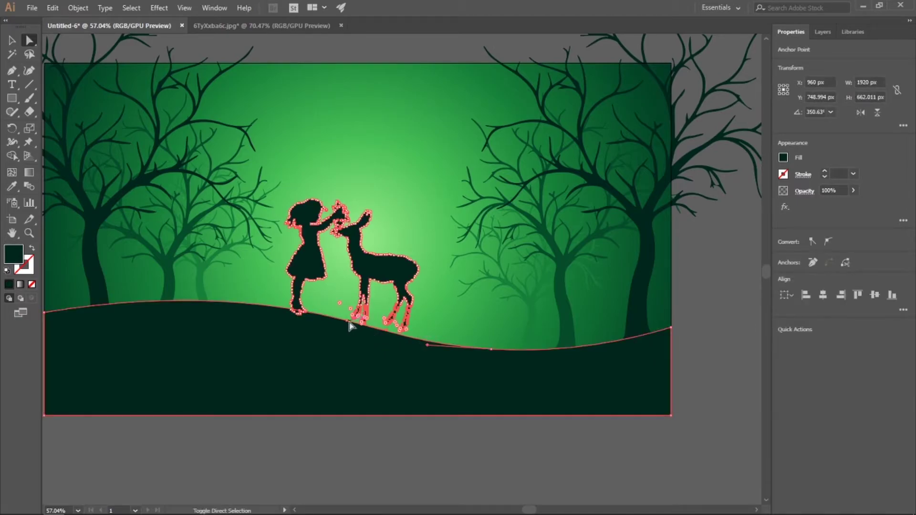
Isolate the girl-and-deer silhouette and select the stray points below the figures
key(v)
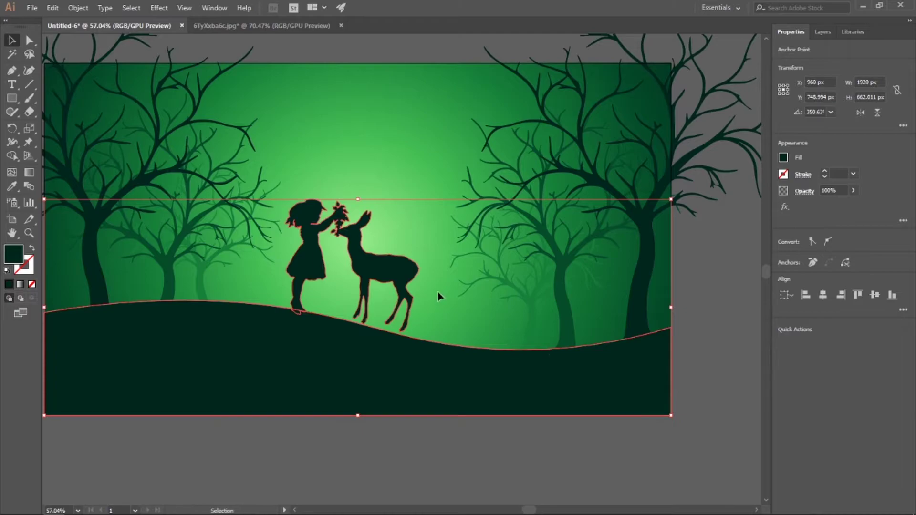
click(593, 464)
click(385, 304)
key(a)
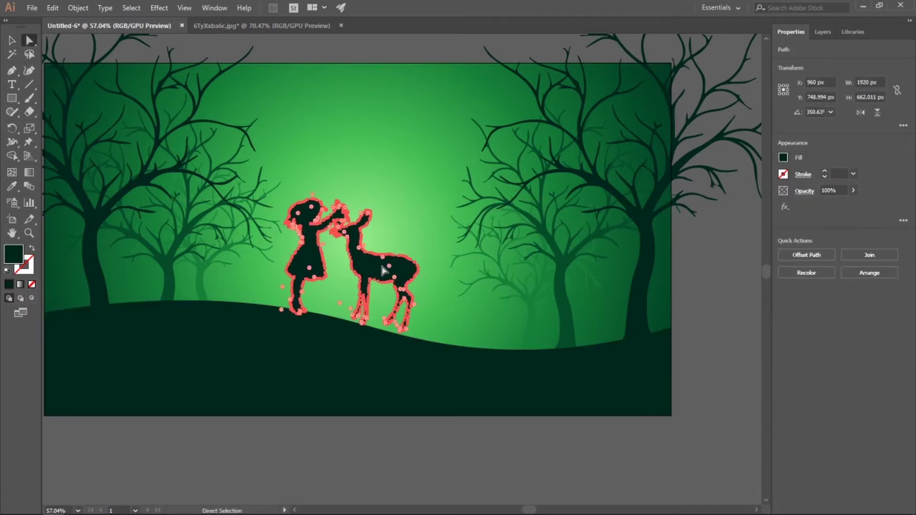
click(11, 40)
double_click(382, 277)
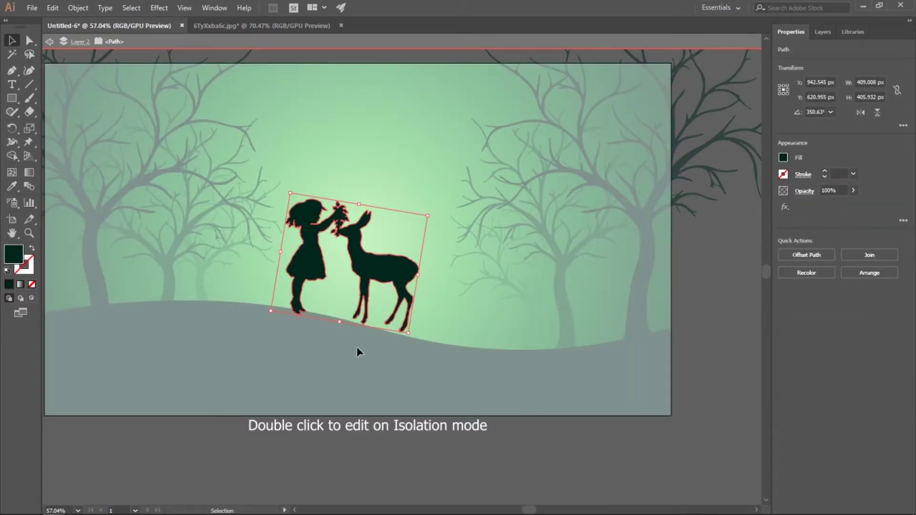
key(a)
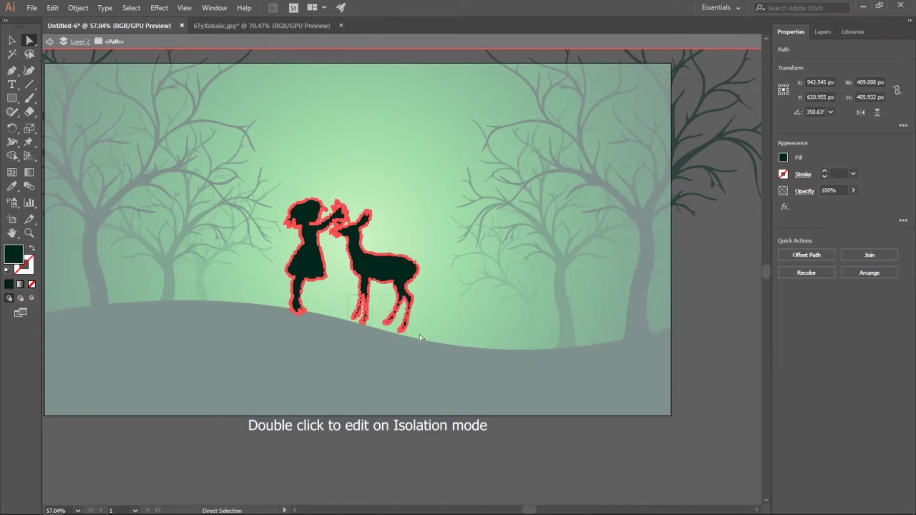
mouse_move(420, 334)
mouse_down()
mouse_move(519, 354)
mouse_move(489, 353)
mouse_move(510, 353)
mouse_up()
Drag the deer's hoof anchors, including the front hooves, down onto the hill's slope
key(z)
key(a)
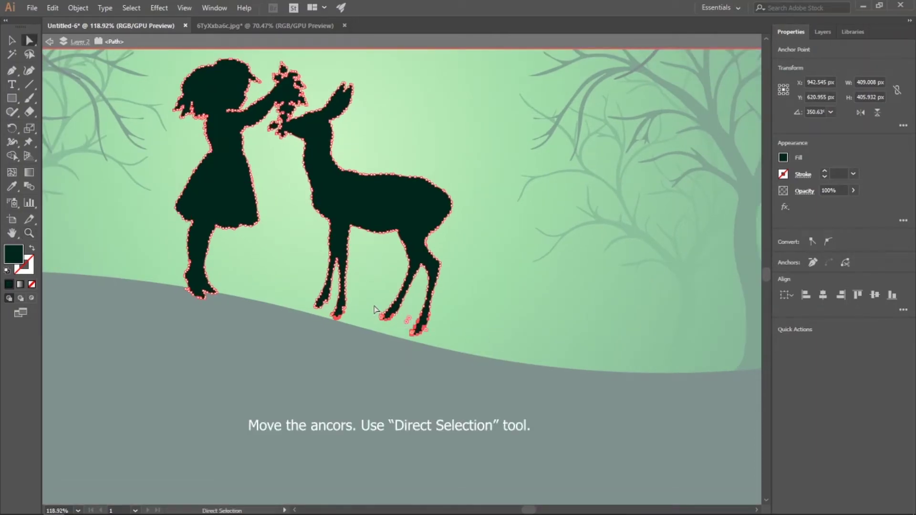
drag(418, 335, 415, 348)
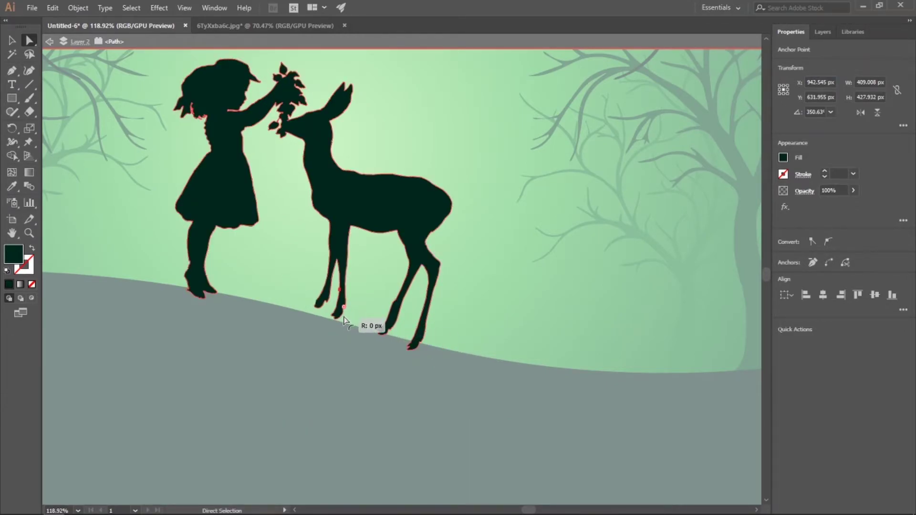
drag(351, 332, 311, 280)
drag(353, 322, 320, 317)
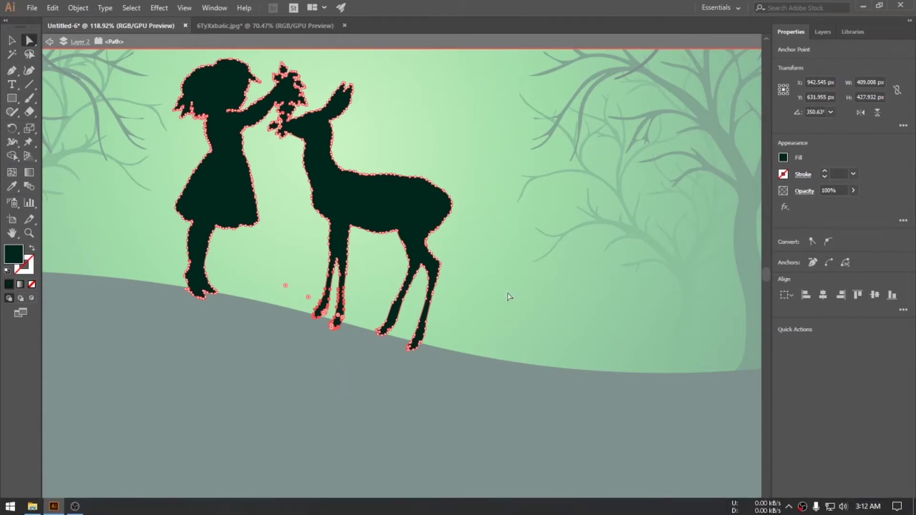
Rotate the silhouette back to about 355.7° and move it right along the hill
key(z)
alt+click(358, 277)
key(ctrl+shift+a)
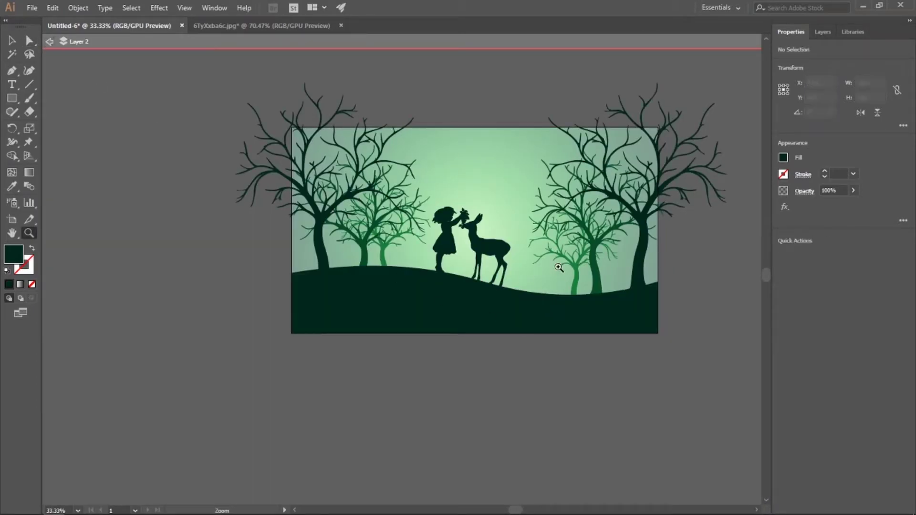
click(556, 268)
click(470, 266)
click(434, 275)
key(v)
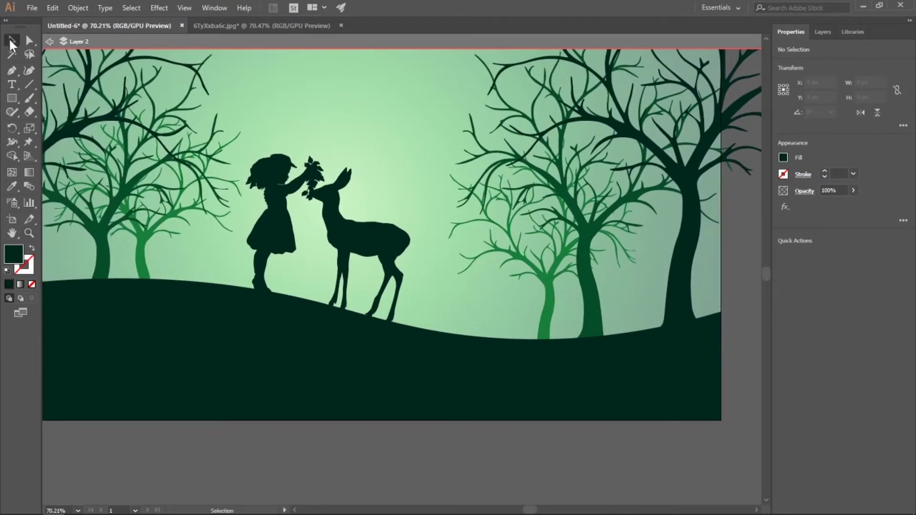
click(387, 249)
drag(405, 328, 409, 323)
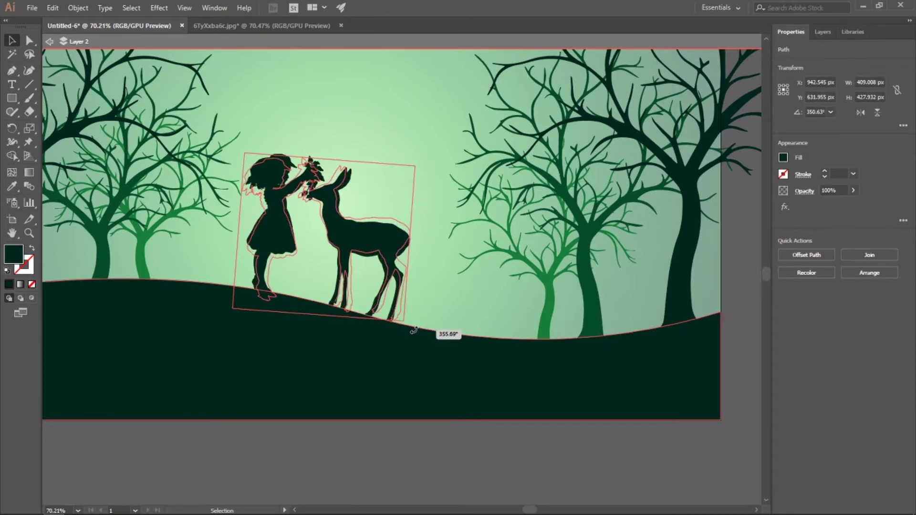
drag(388, 239, 422, 252)
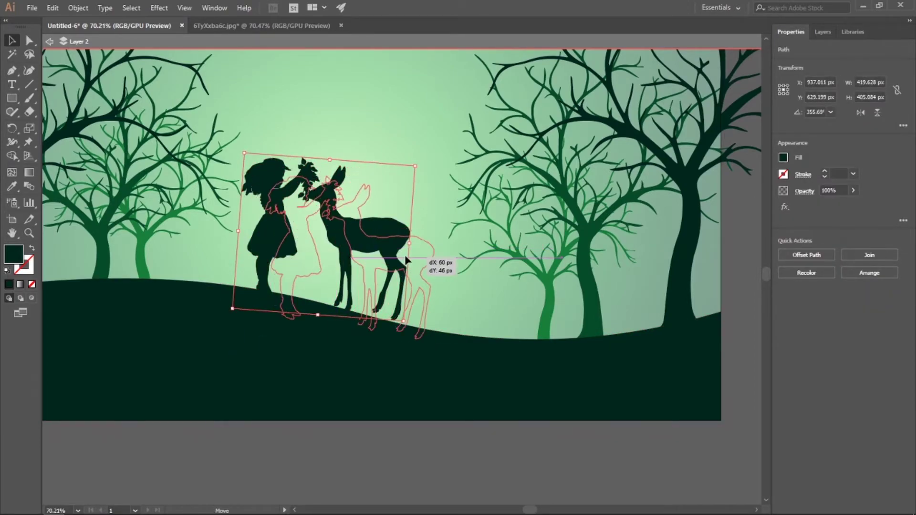
click(514, 445)
Exit Isolation Mode and show the Layers panel with Layer 2 collapsed
key(z)
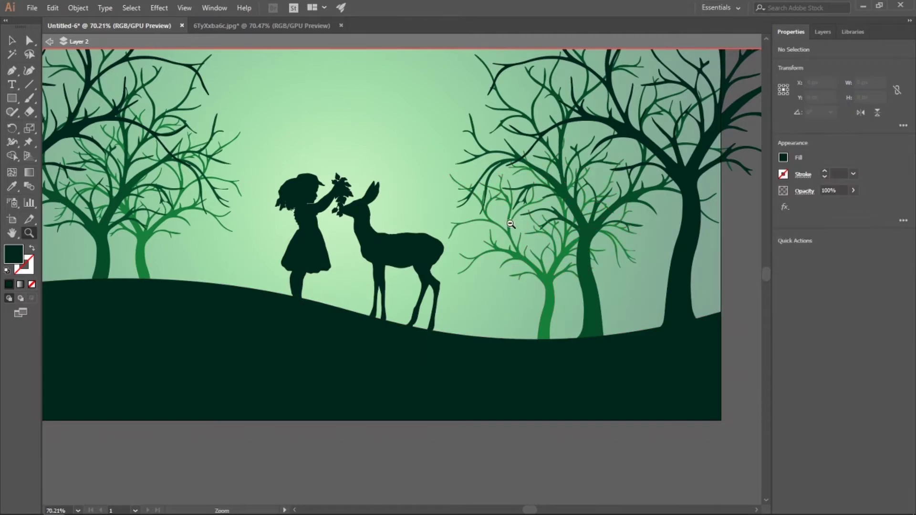
alt+click(365, 198)
key(Escape)
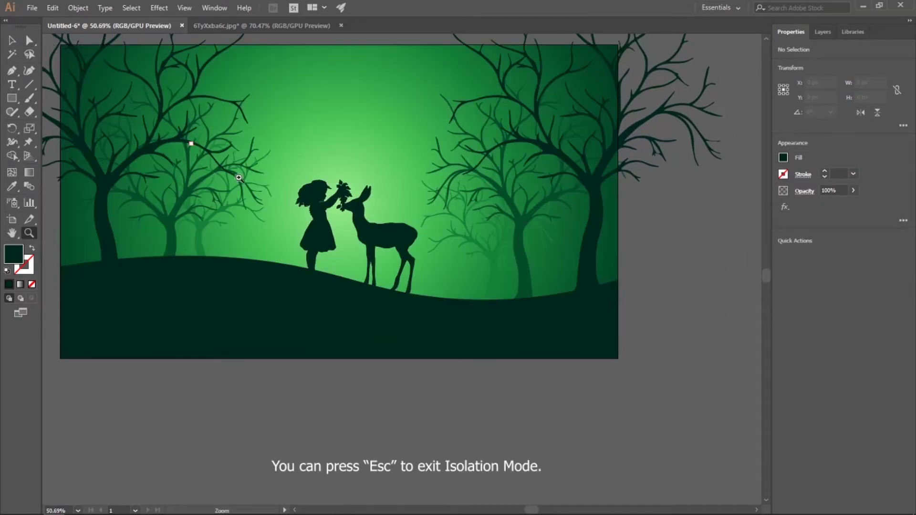
drag(262, 73, 339, 165)
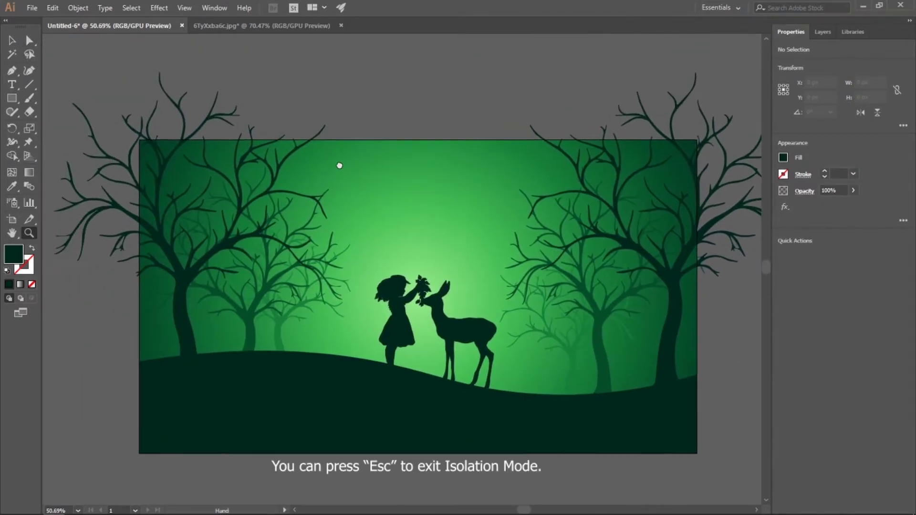
click(821, 30)
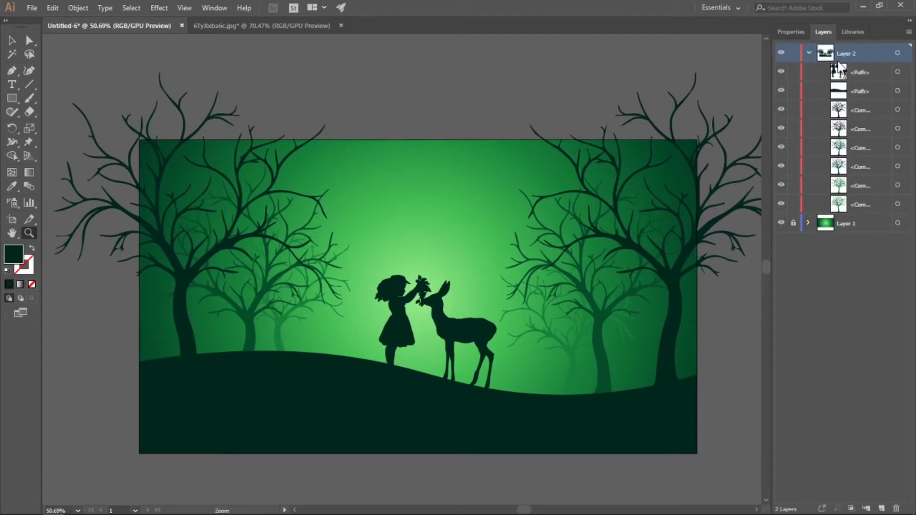
click(809, 53)
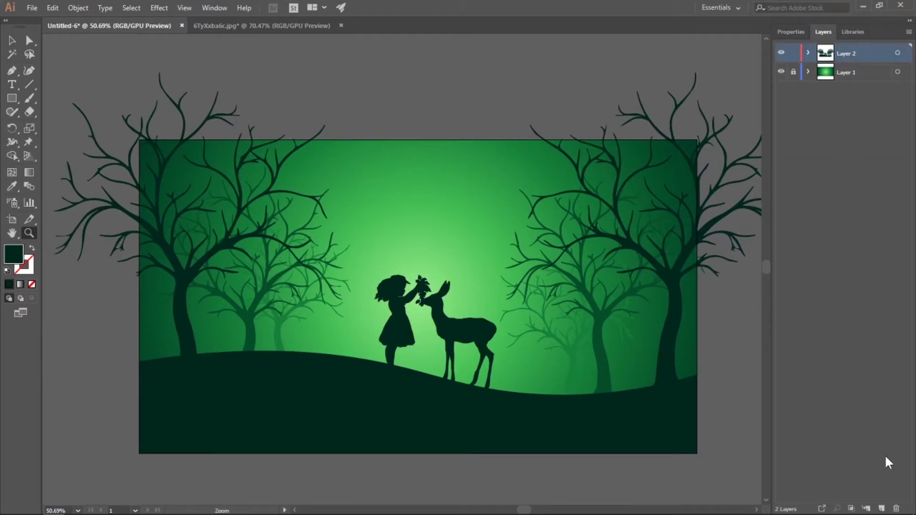
On a new Layer 3, draw a large circle over the figures and fill it white
click(882, 508)
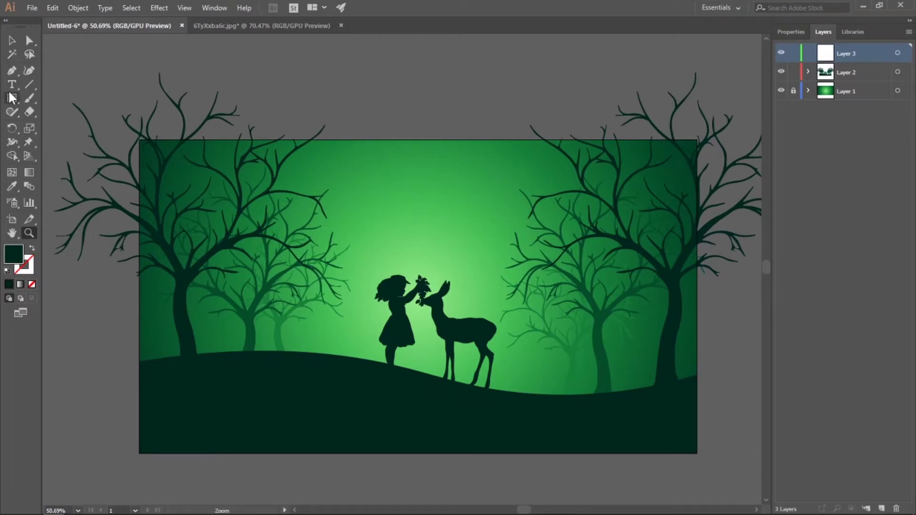
drag(12, 98, 60, 125)
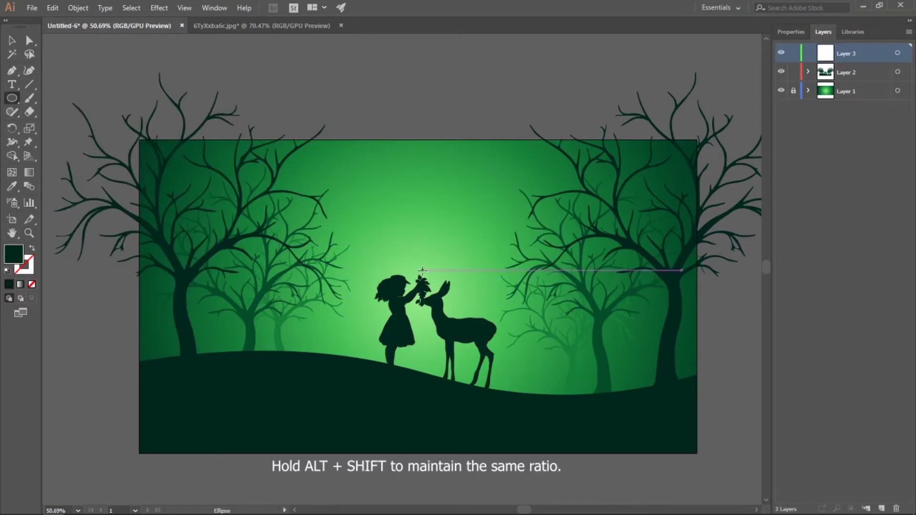
drag(439, 279, 550, 344)
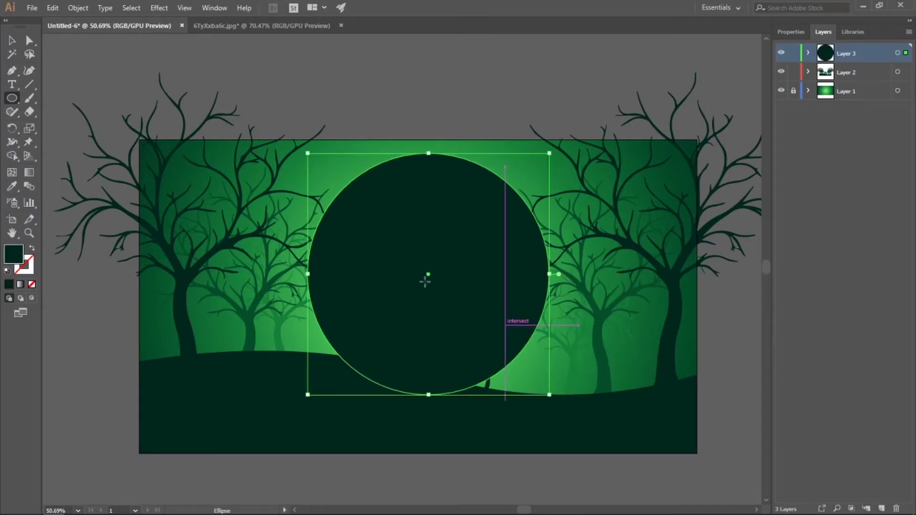
double_click(14, 260)
drag(557, 273, 505, 239)
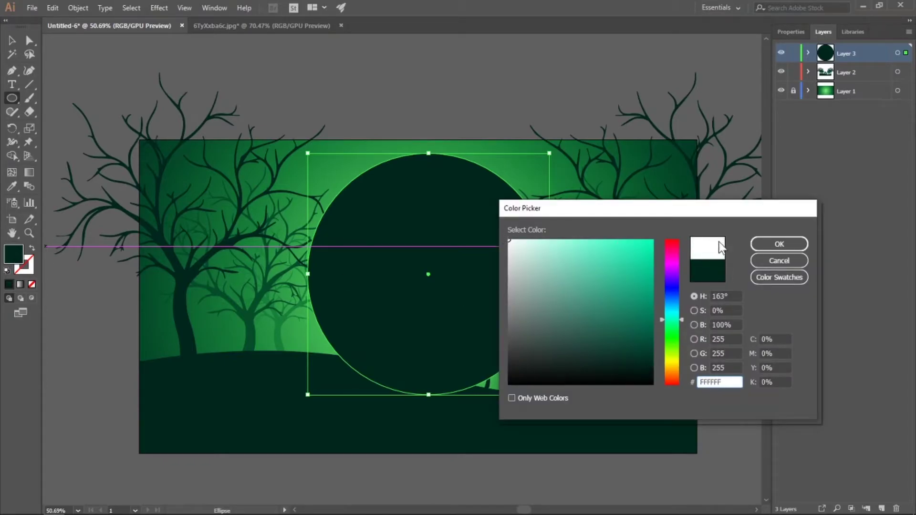
click(768, 244)
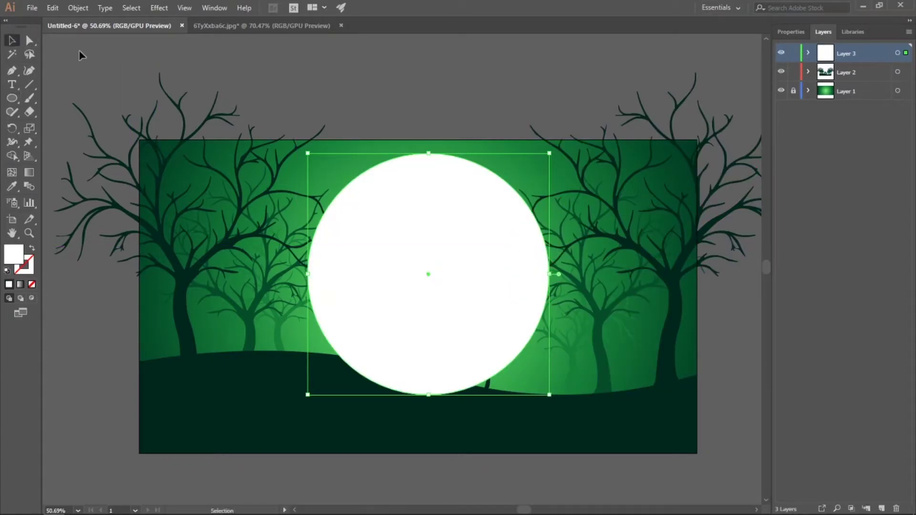
Move Layer 3 below Layer 2 and zoom in to check the figures against the moon
drag(866, 57, 867, 89)
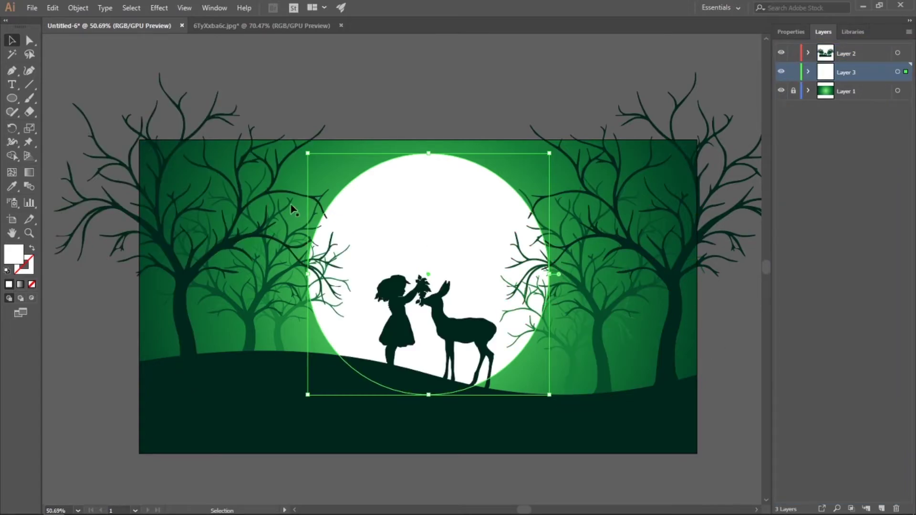
click(356, 96)
key(z)
mouse_move(480, 302)
mouse_down()
mouse_move(537, 313)
mouse_move(451, 280)
mouse_up()
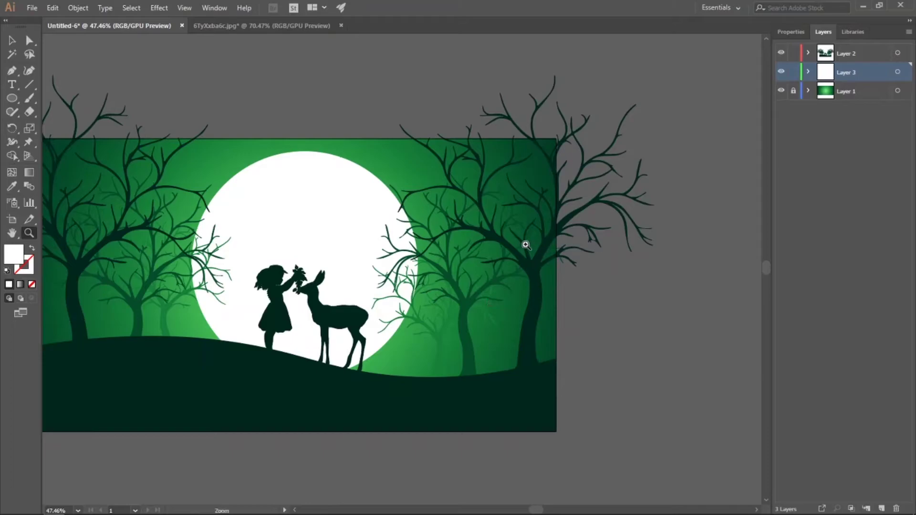
With Layer 2 active, draw a rectangle covering the left tree's part beyond the artboard
mouse_move(525, 244)
mouse_down()
mouse_move(270, 196)
mouse_move(474, 238)
mouse_up()
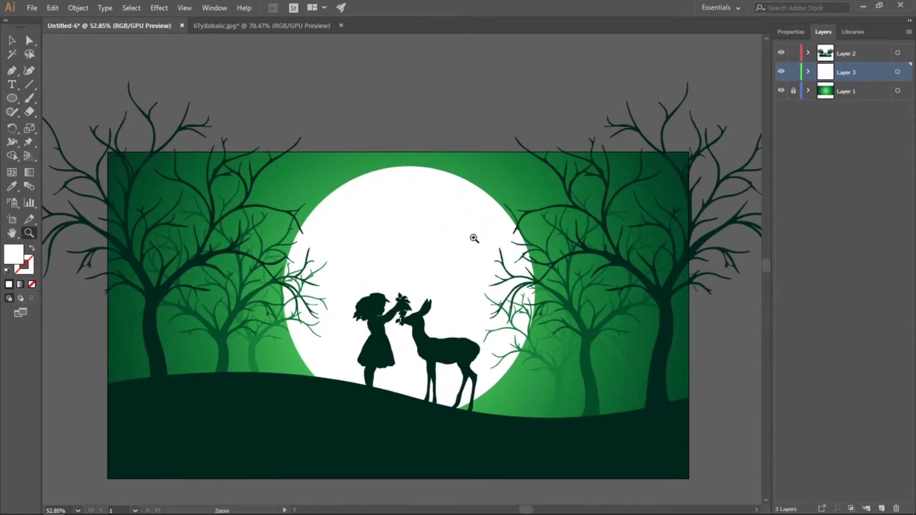
click(849, 59)
drag(432, 337, 460, 318)
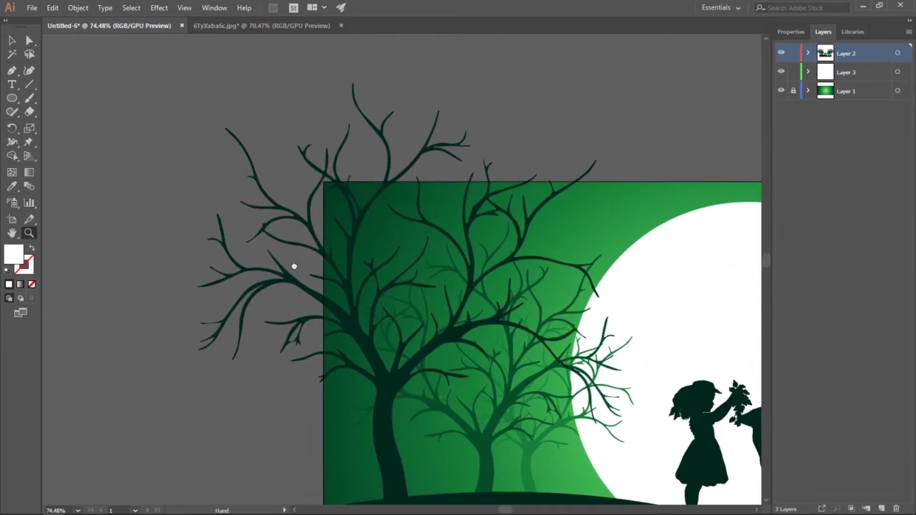
drag(115, 165, 83, 107)
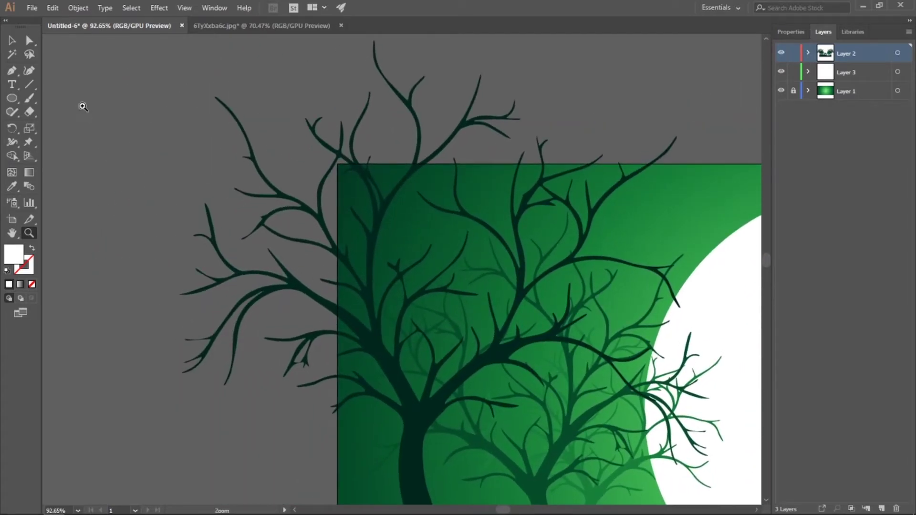
click(14, 101)
click(53, 97)
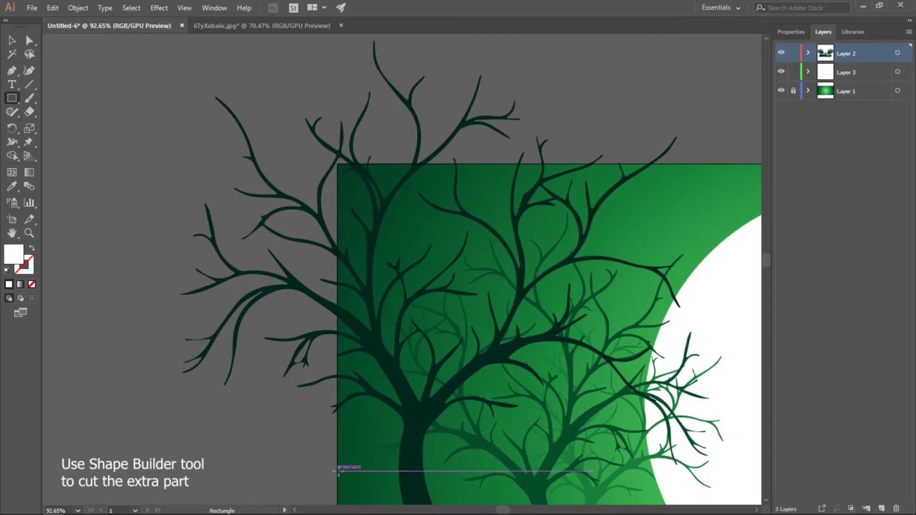
drag(336, 471, 138, 54)
Select the tree with the rectangle and delete the overhanging region with the Shape Builder
click(13, 42)
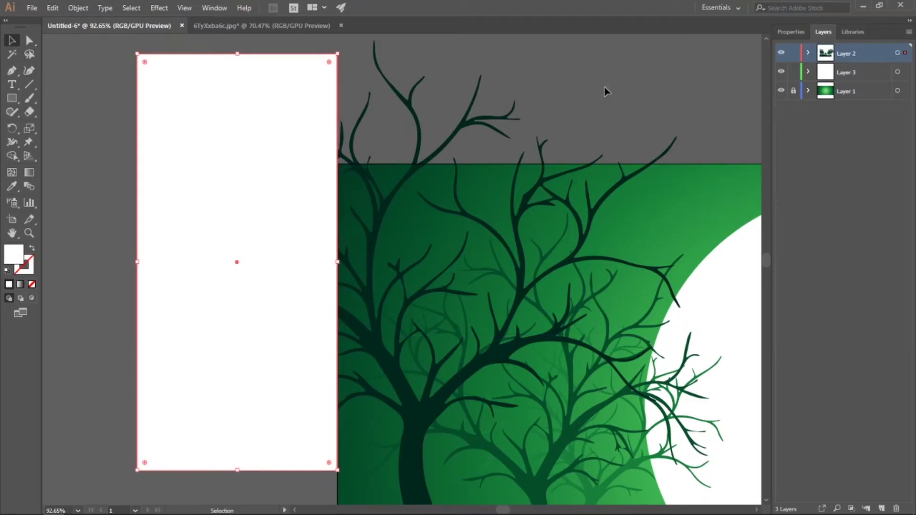
drag(605, 90, 182, 337)
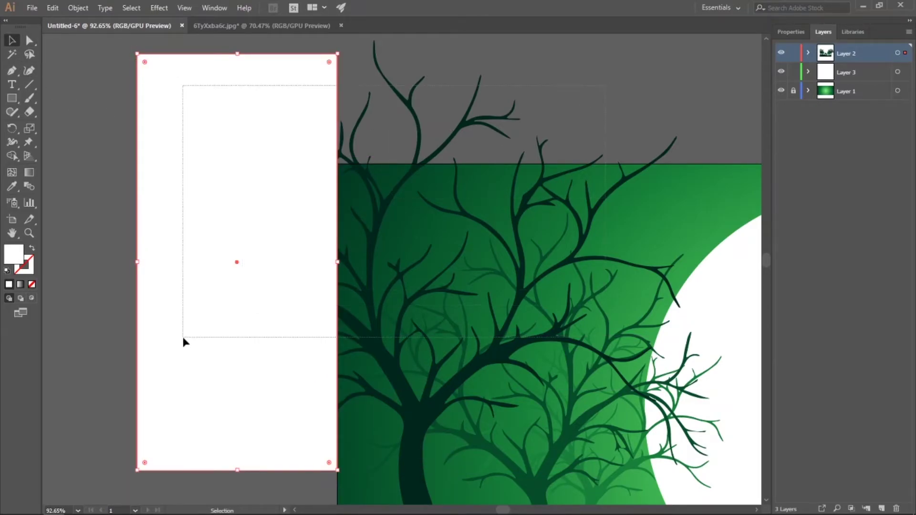
click(14, 156)
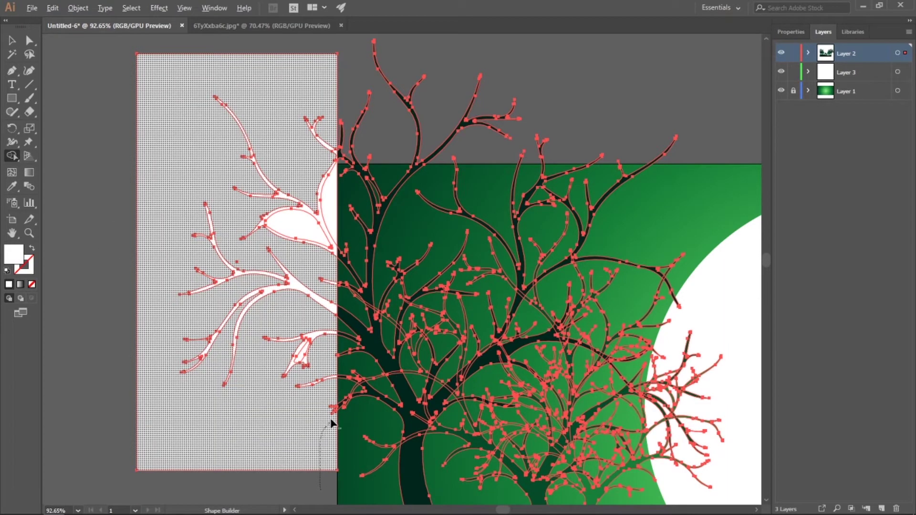
drag(331, 313, 327, 238)
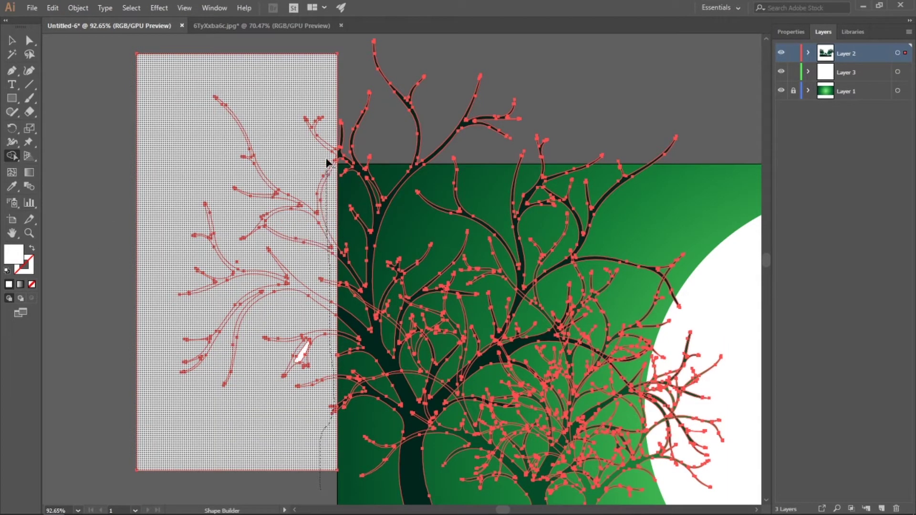
drag(235, 426, 274, 290)
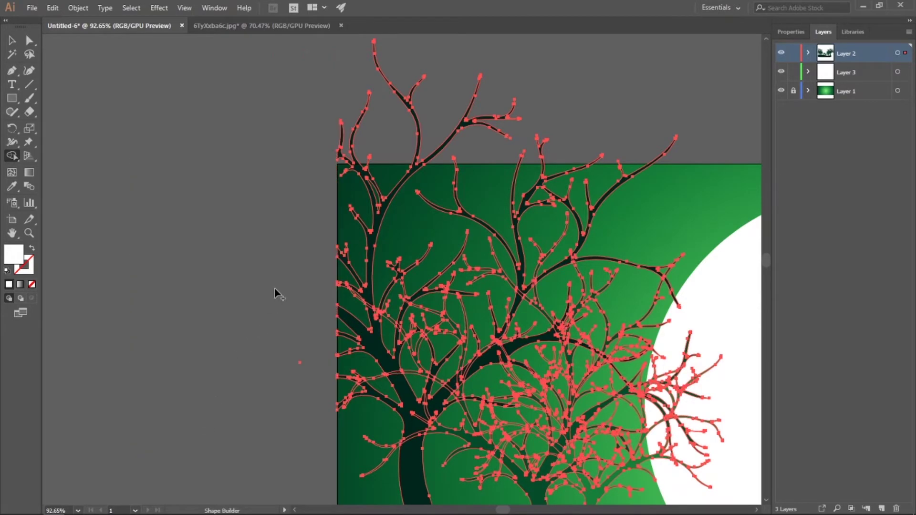
Zoom in on a branch tip past the left edge, try deleting its anchors, then undo
click(313, 367)
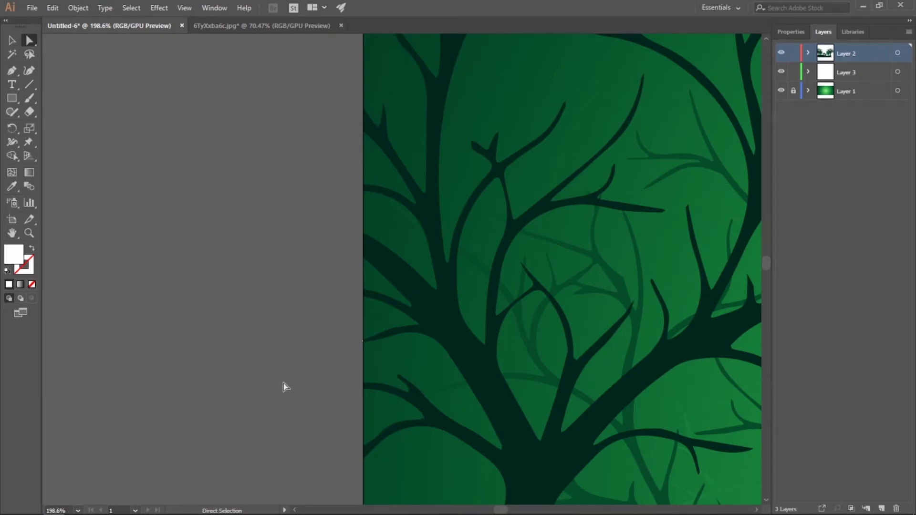
key(z)
drag(450, 270, 649, 363)
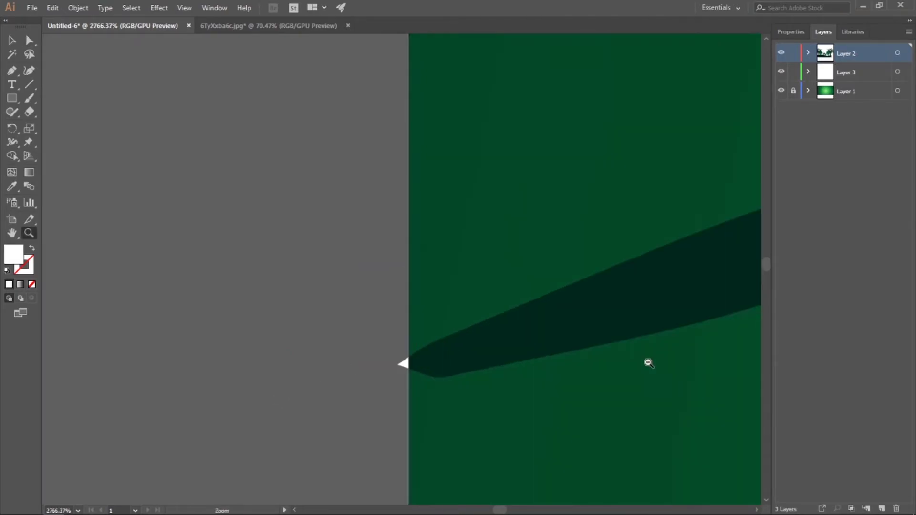
key(v)
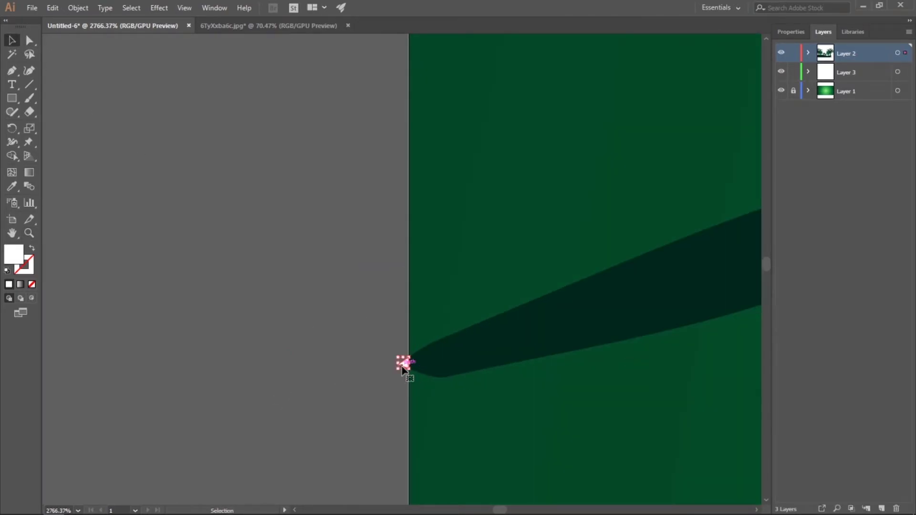
click(403, 365)
right_click(405, 364)
key(Escape)
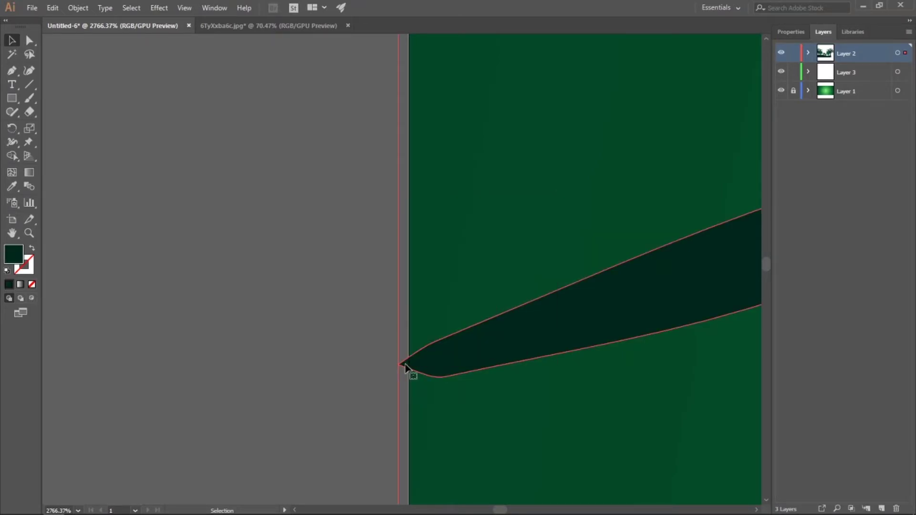
key(a)
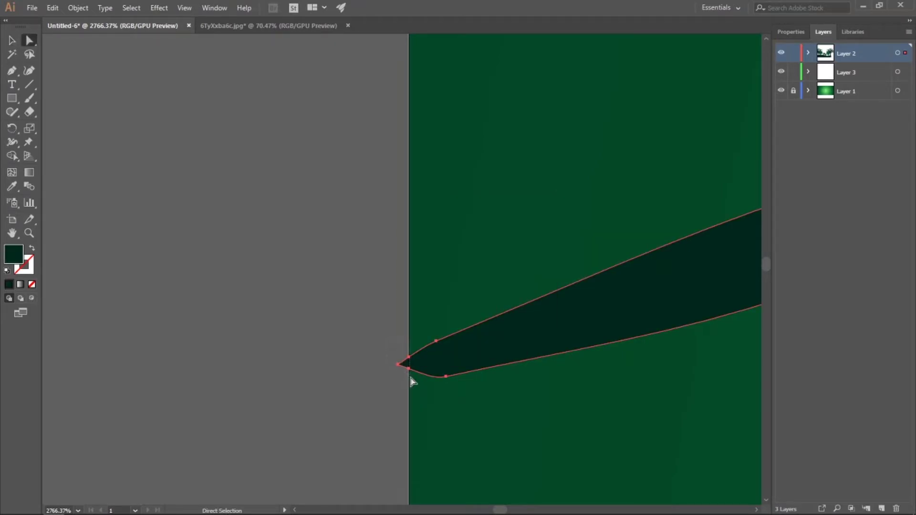
key(Delete)
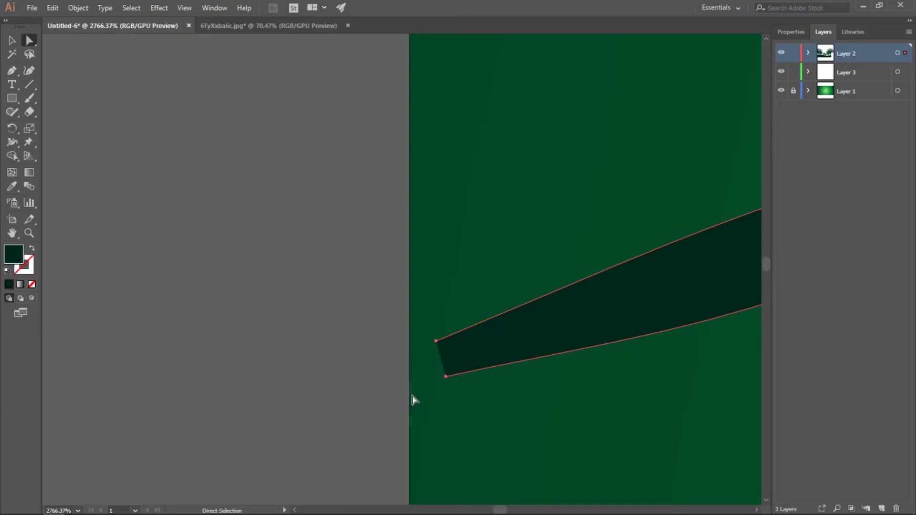
key(ctrl+z)
Cover the protruding branch tip with a narrow rectangle and remove it with the Shape Builder
key(m)
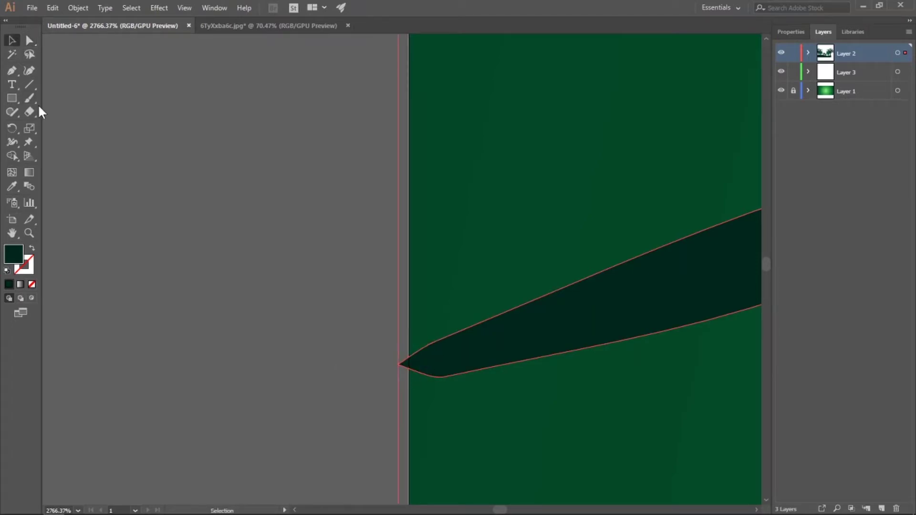
drag(409, 307, 392, 417)
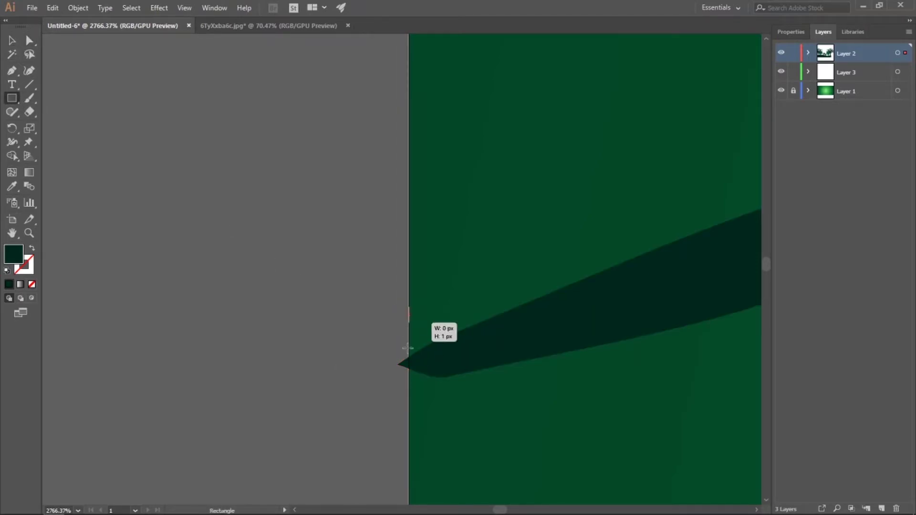
shift+click(461, 336)
key(shift+m)
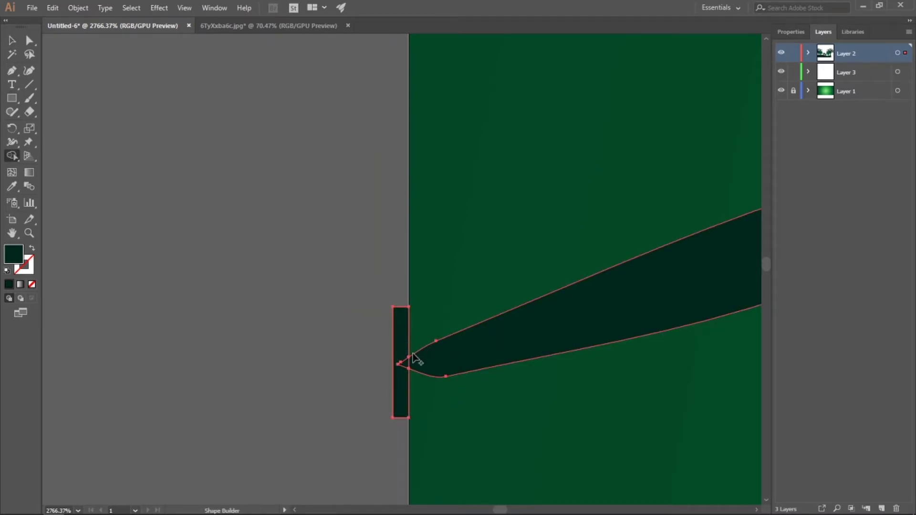
alt+click(405, 401)
key(z)
alt+click(364, 270)
scroll(364, 270, down, 5)
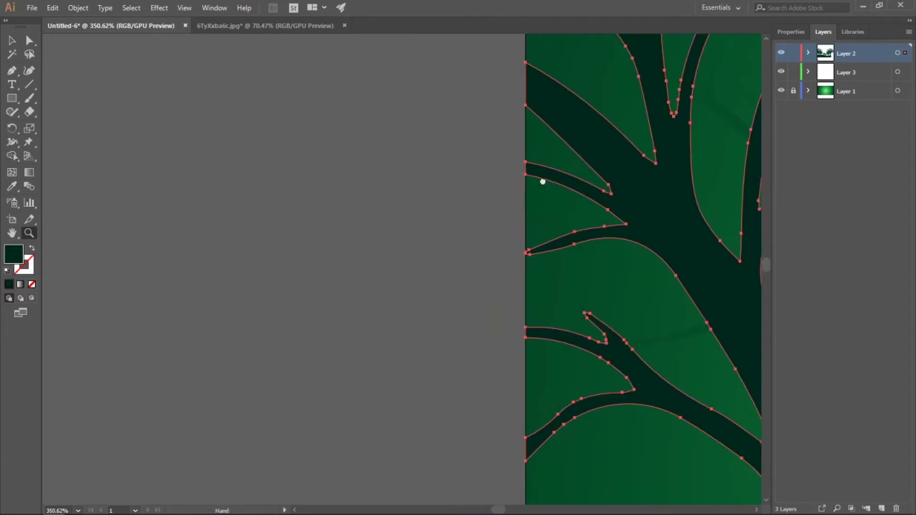
scroll(348, 205, down, 5)
scroll(329, 363, up, 2)
scroll(376, 206, up, 2)
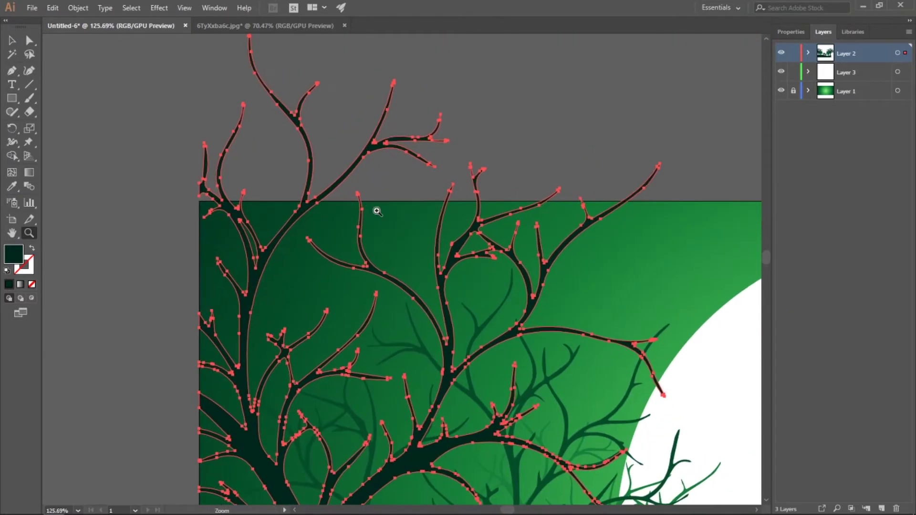
scroll(433, 271, up, 3)
Draw a rectangle over the branches above the artboard's top edge and select it with all tree paths
click(12, 99)
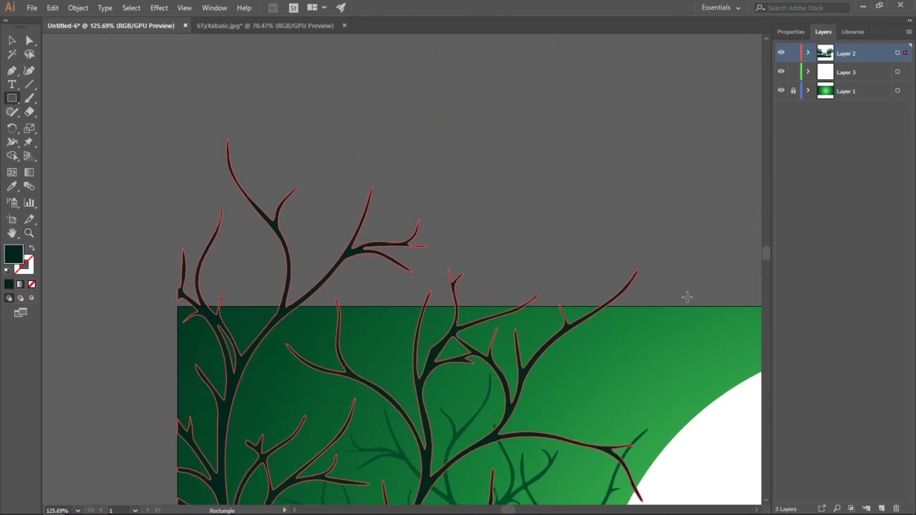
drag(690, 305, 281, 128)
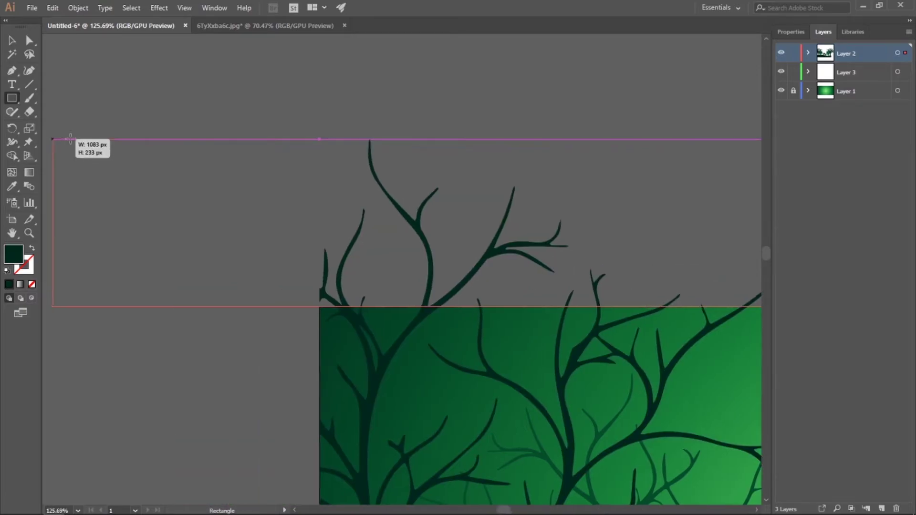
drag(502, 315, 350, 312)
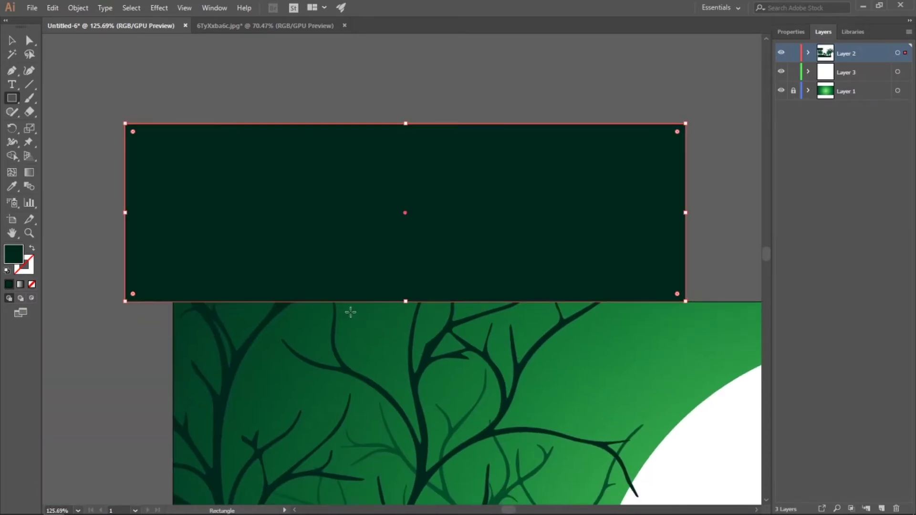
key(ctrl+a)
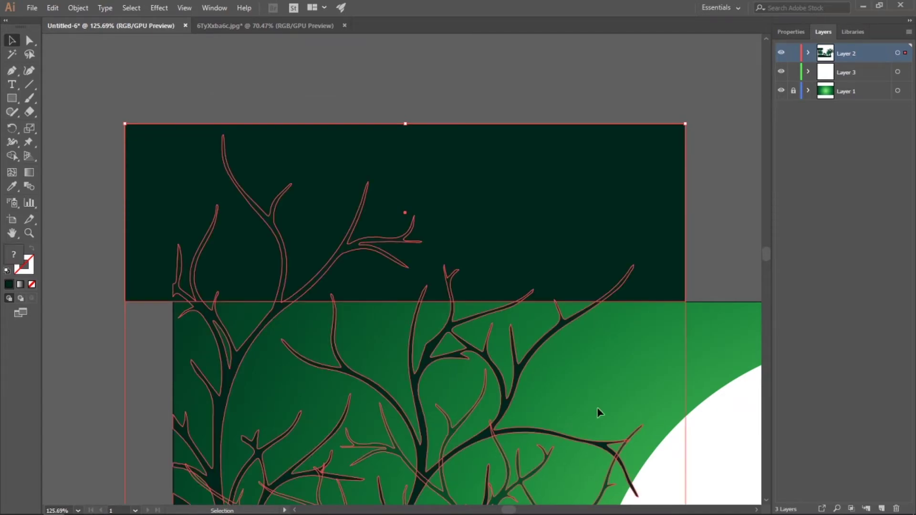
key(shift+m)
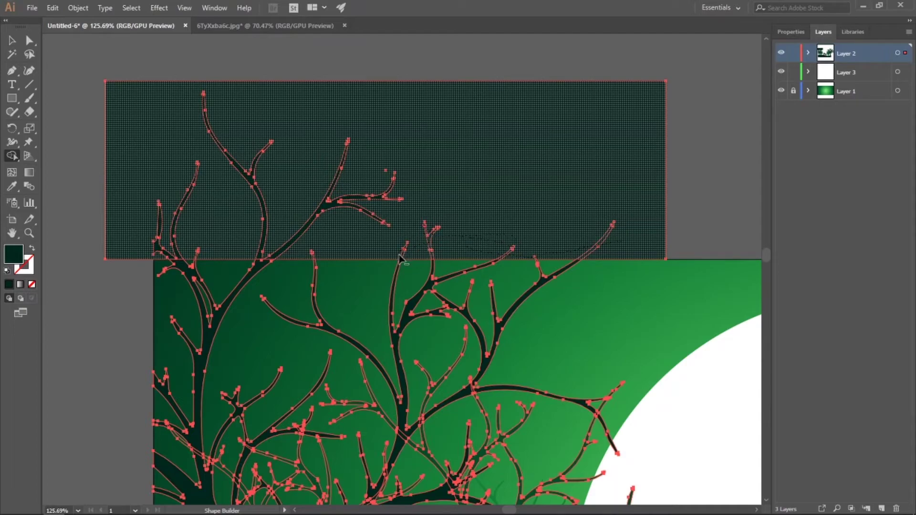
Merge the branch tips above the scene and zoom in on the top edge
mouse_move(364, 228)
mouse_down()
mouse_move(217, 244)
mouse_move(215, 260)
mouse_up()
key(z)
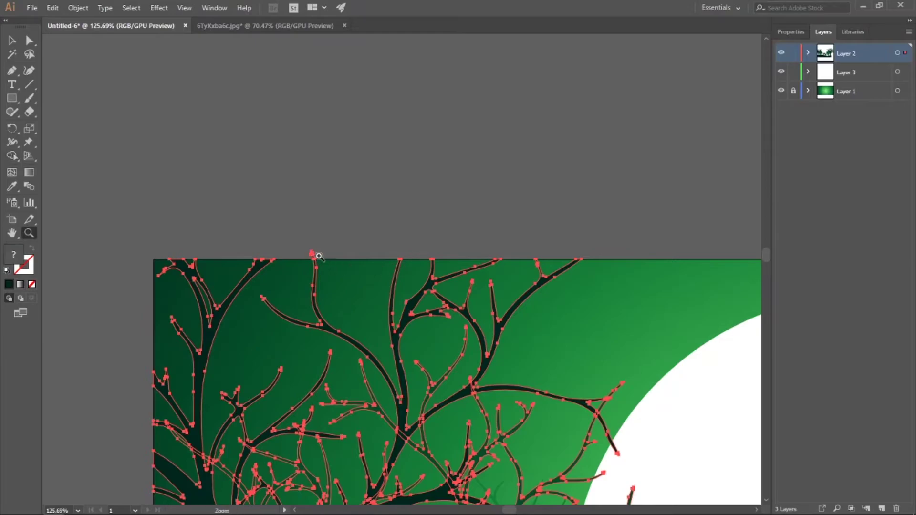
drag(313, 253, 373, 272)
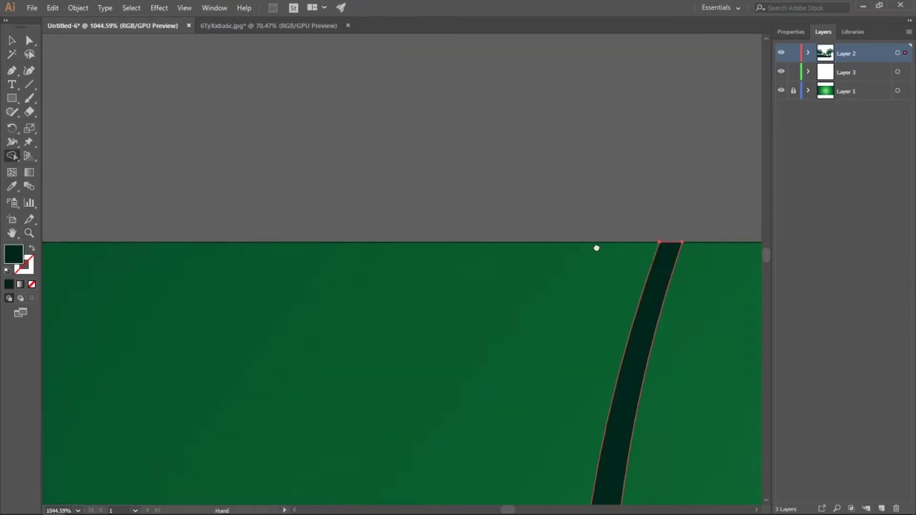
scroll(526, 202, down, 5)
scroll(525, 202, down, 5)
scroll(593, 204, down, 3)
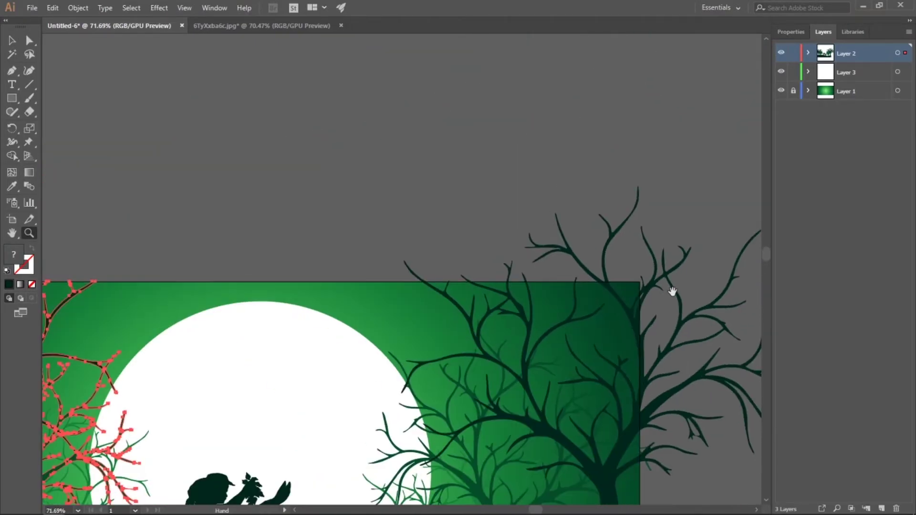
scroll(668, 236, up, 2)
Cover the area above the scene with a rectangle and delete it plus the branch overhang using Shape Builder
key(m)
mouse_move(84, 282)
mouse_down()
mouse_move(303, 251)
mouse_move(709, 129)
mouse_up()
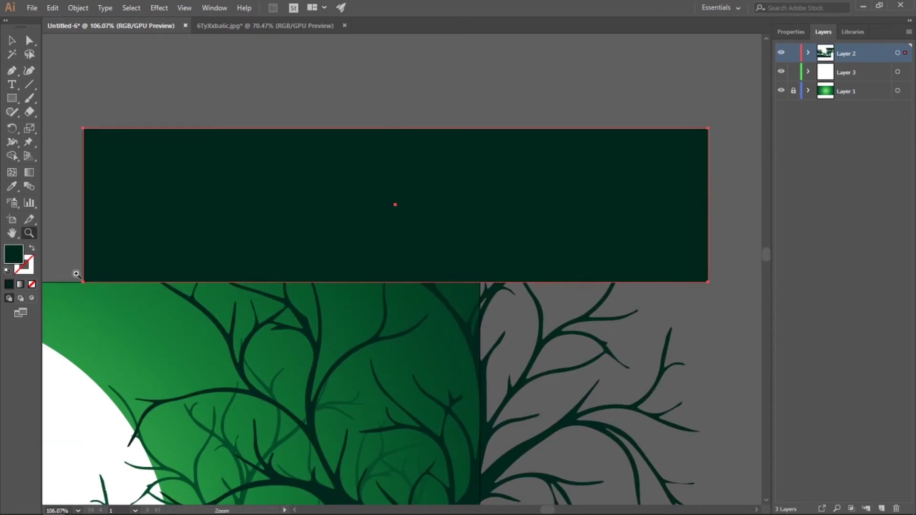
key(v)
key(ctrl+a)
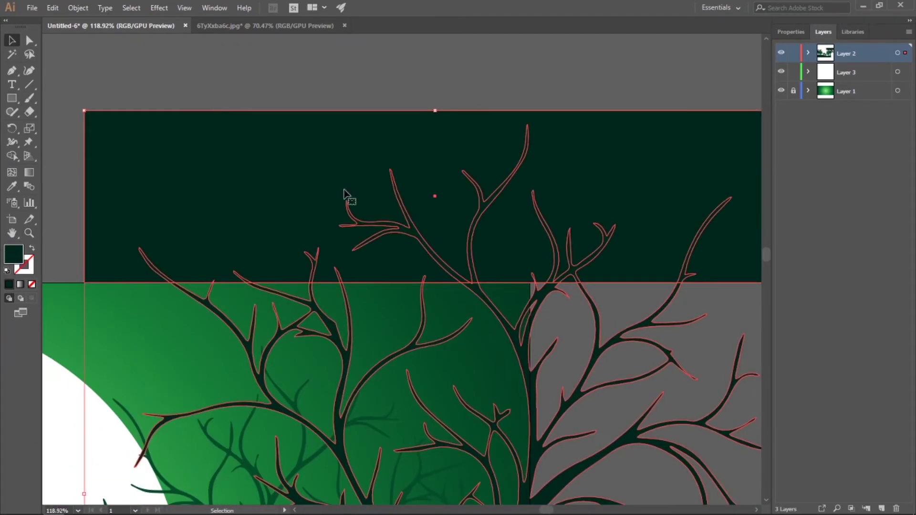
click(12, 156)
alt+click(143, 272)
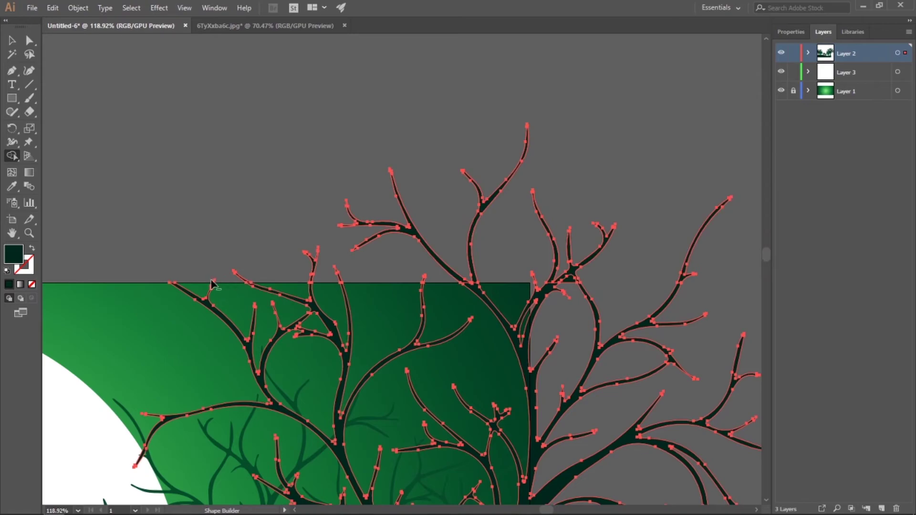
drag(385, 251, 598, 250)
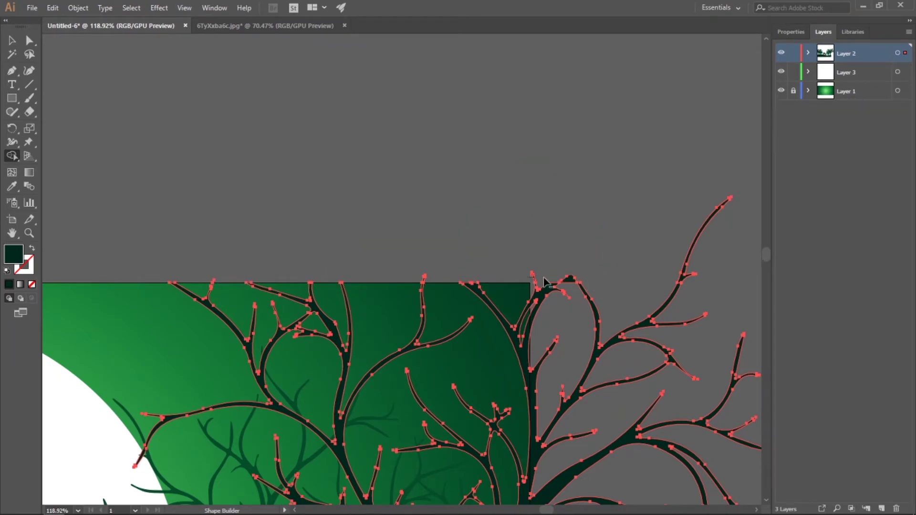
Zoom in to check the trimmed top edge, then bring the tree's right overhang into view
key(z)
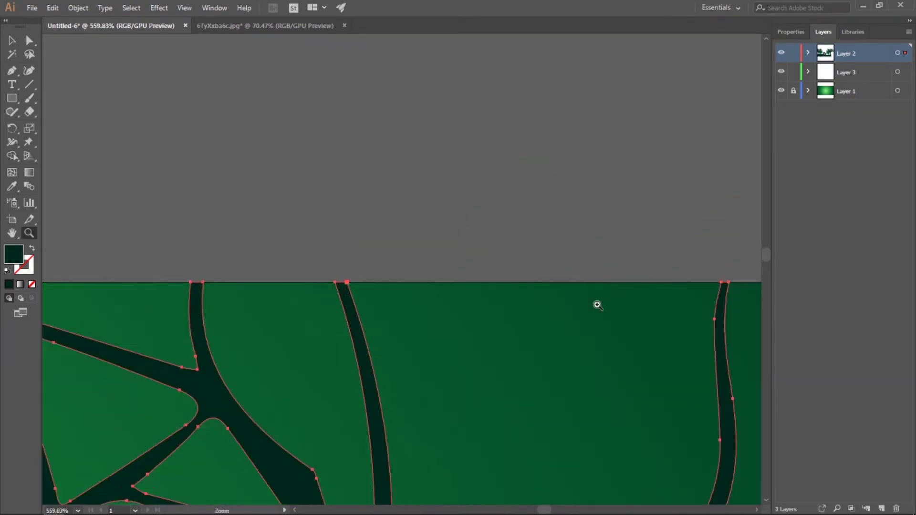
drag(597, 302, 618, 298)
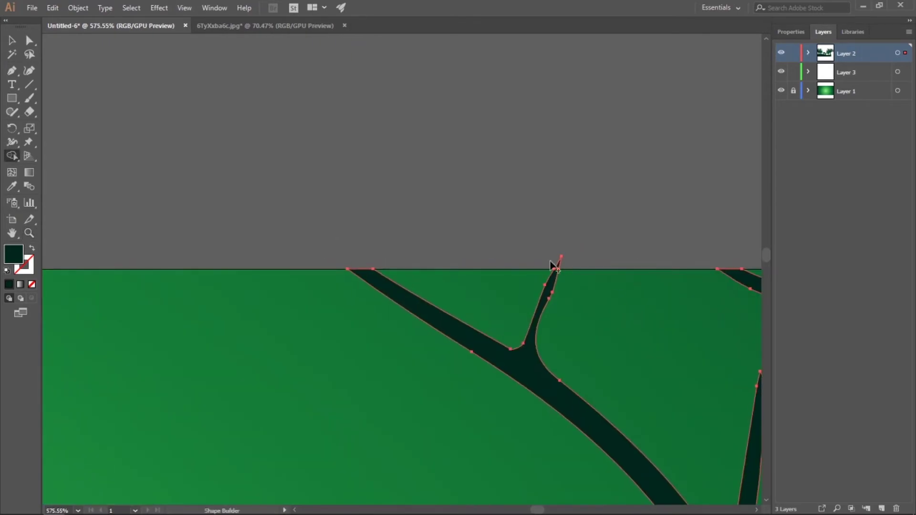
alt+click(648, 282)
drag(593, 276, 466, 255)
Draw a rectangle over the branches past the right edge and select it with the tree
key(v)
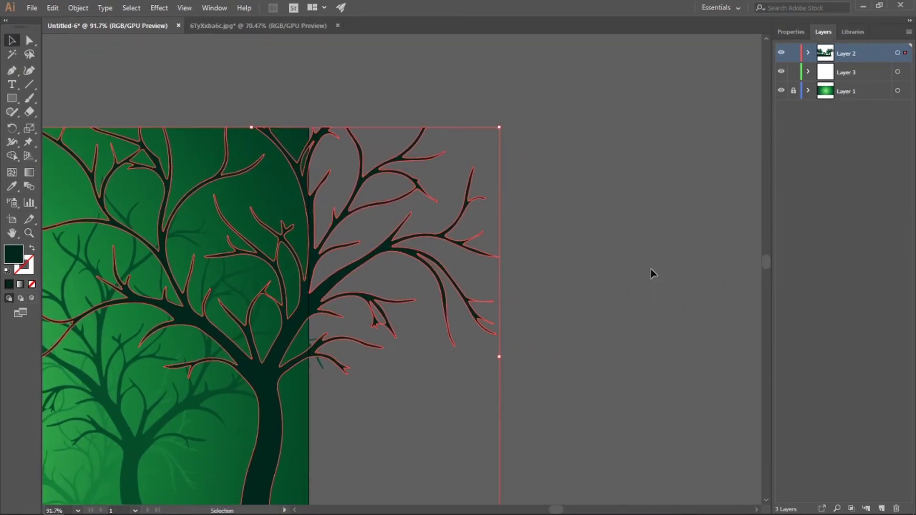
click(652, 271)
key(m)
drag(310, 459, 523, 74)
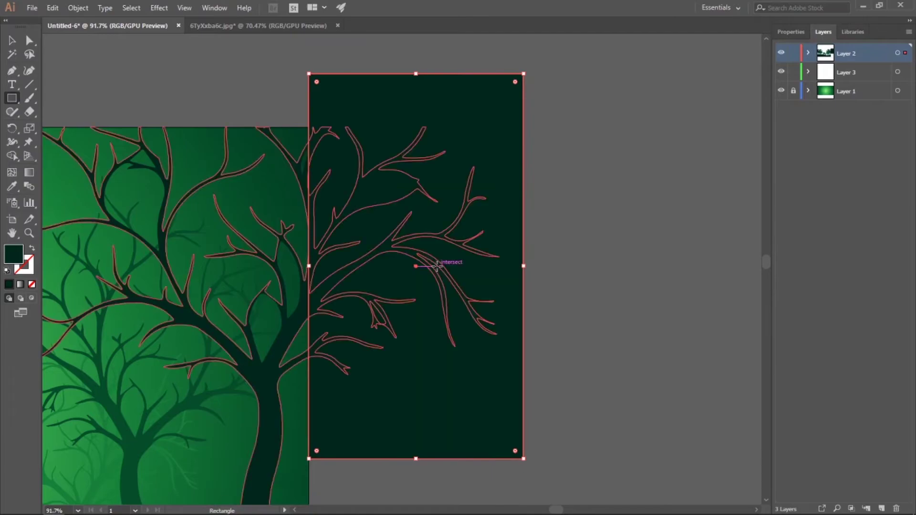
key(v)
shift+click(300, 367)
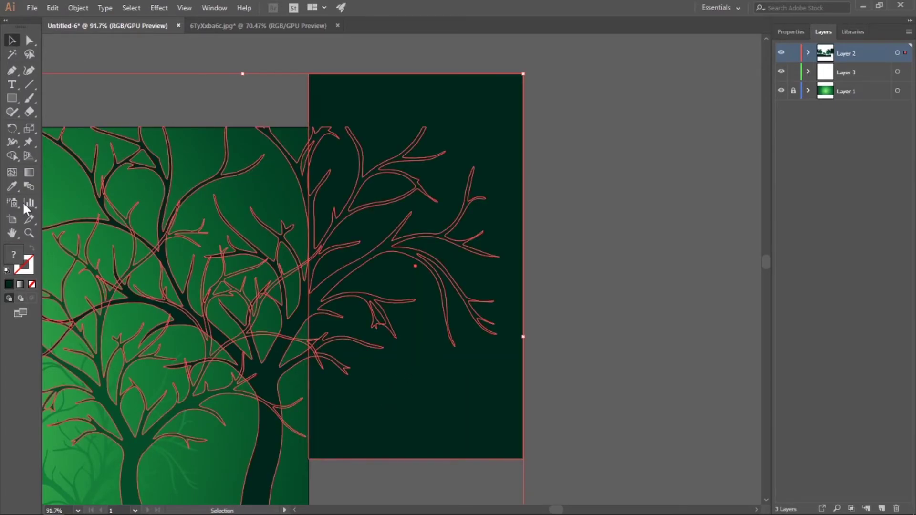
Merge the right-edge branch pieces into the rectangle with Shape Builder and delete that region
key(shift+m)
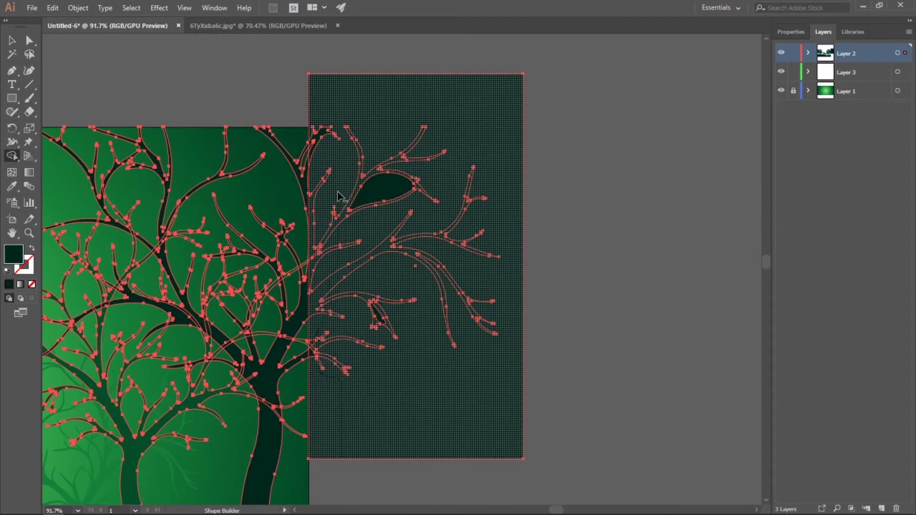
drag(326, 131, 400, 196)
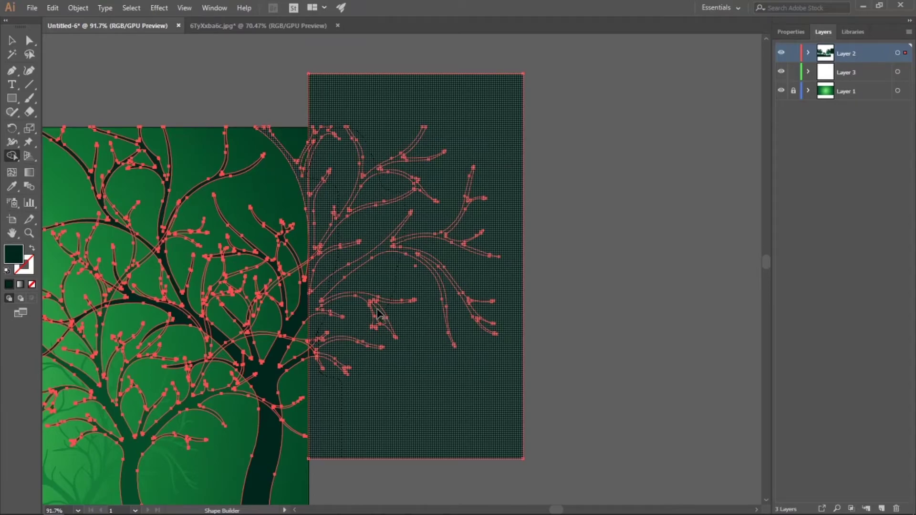
drag(379, 315, 379, 315)
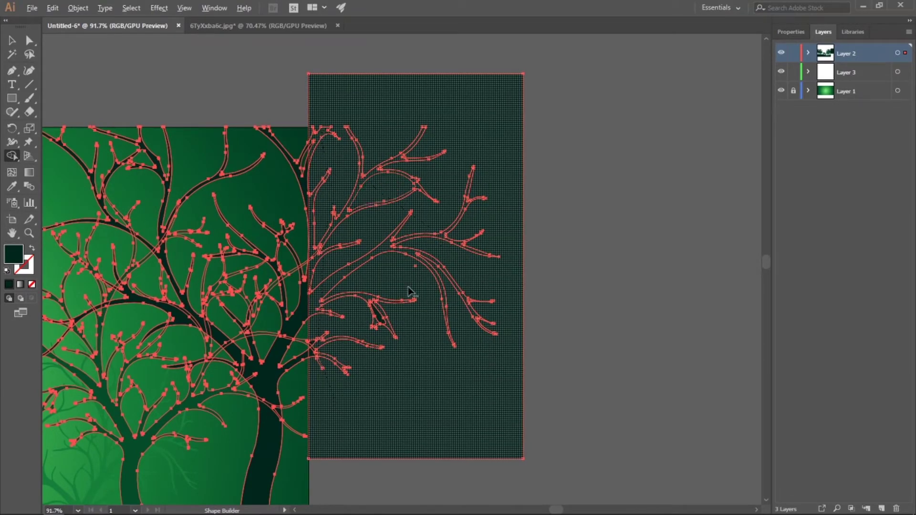
alt+click(409, 291)
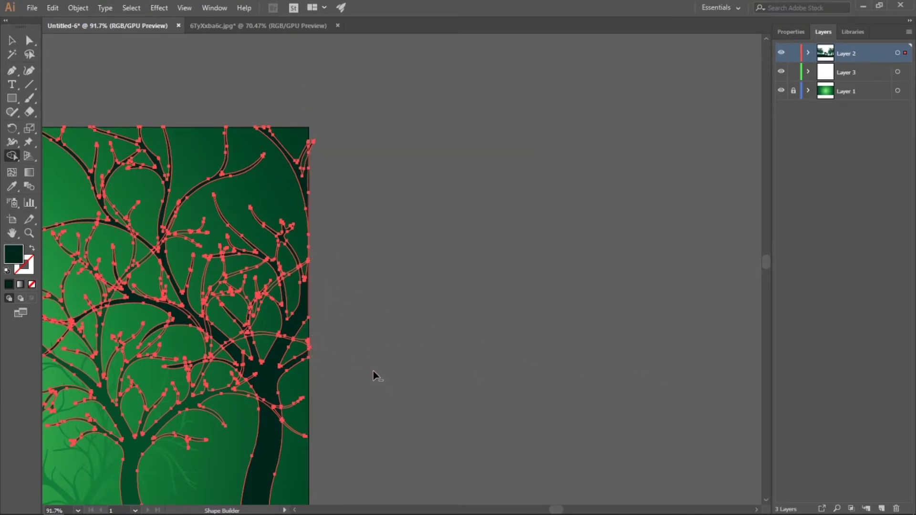
scroll(278, 297, up, 5)
scroll(317, 239, down, 6)
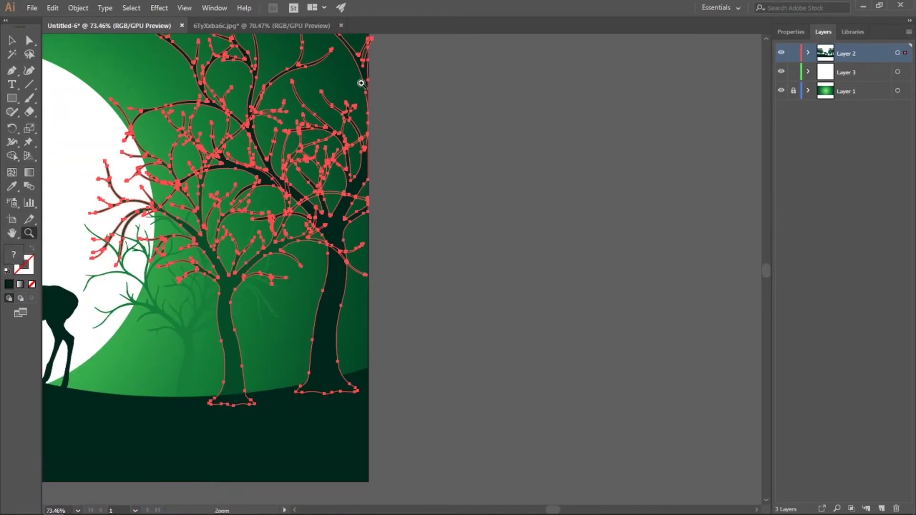
scroll(411, 86, down, 2)
scroll(229, 139, up, 8)
scroll(434, 257, up, 2)
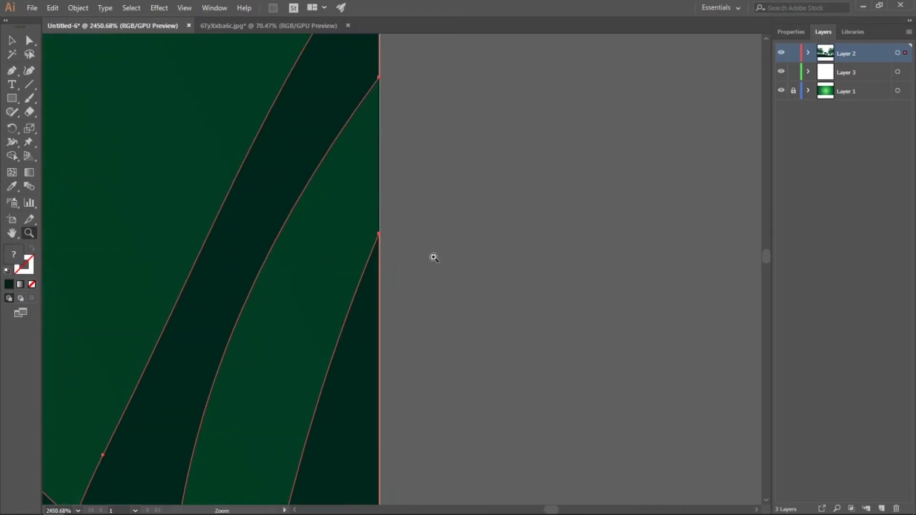
scroll(433, 257, down, 2)
scroll(545, 211, down, 3)
scroll(509, 220, down, 2)
scroll(495, 258, down, 2)
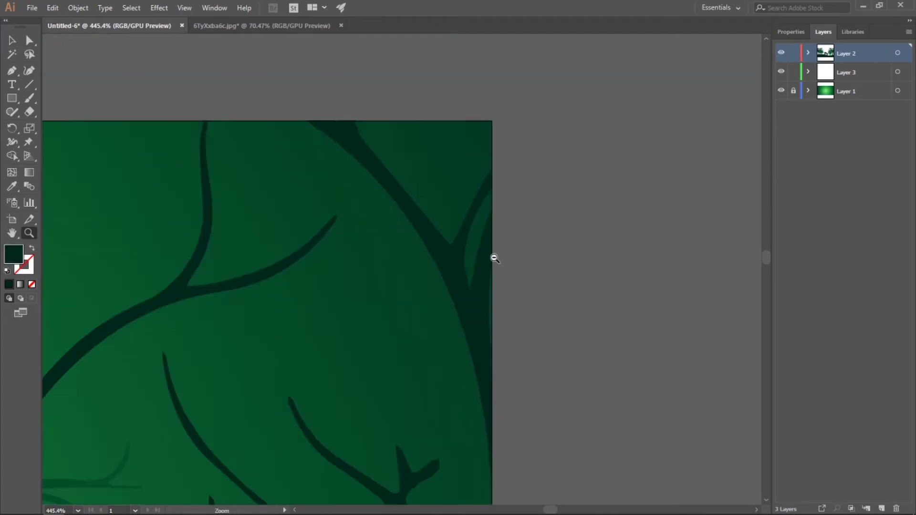
scroll(495, 258, down, 2)
scroll(416, 320, down, 2)
scroll(398, 306, down, 2)
scroll(474, 293, up, 1)
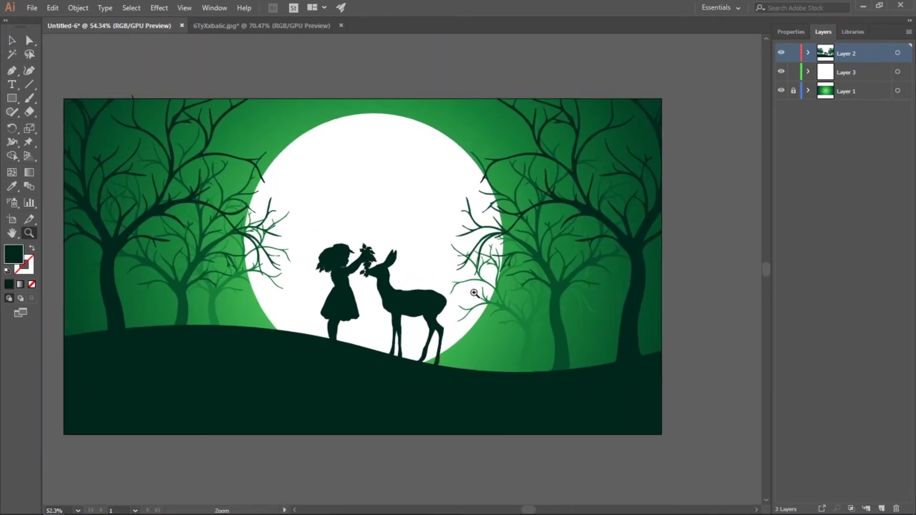
scroll(474, 293, up, 1)
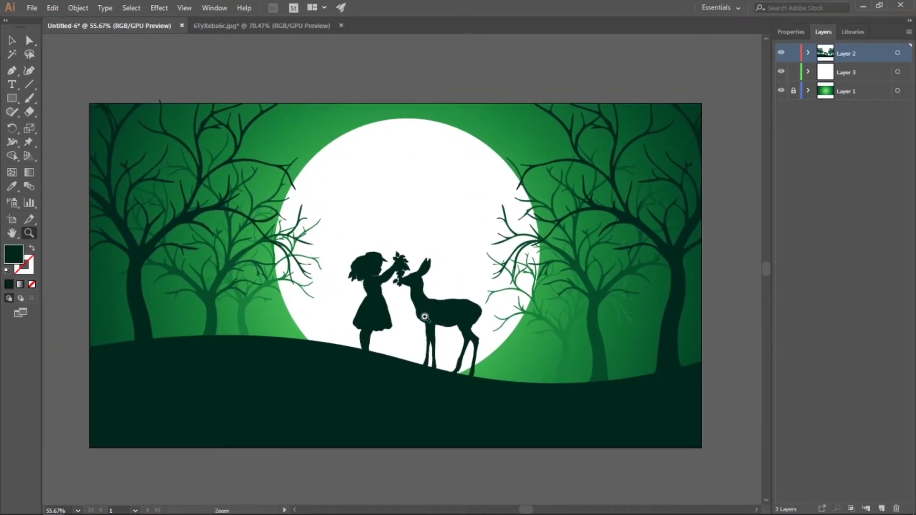
Drag di4Ljr4ie.jpg from the tree folder into Illustrator and select the opened tree image
click(68, 508)
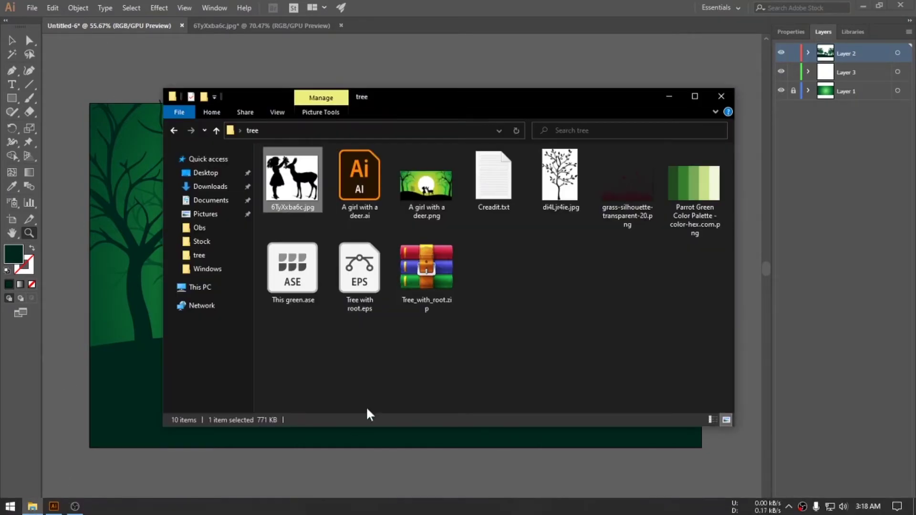
click(565, 193)
drag(565, 193, 475, 11)
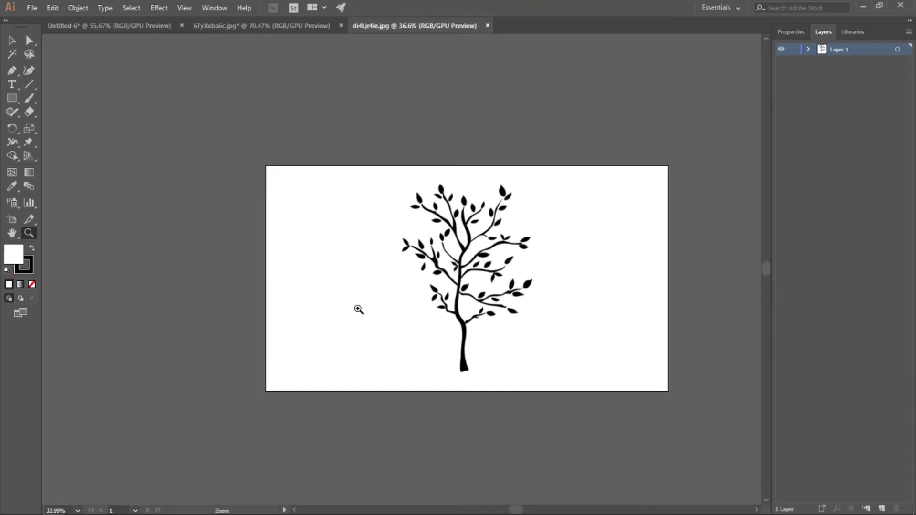
drag(384, 285, 377, 309)
key(v)
click(396, 305)
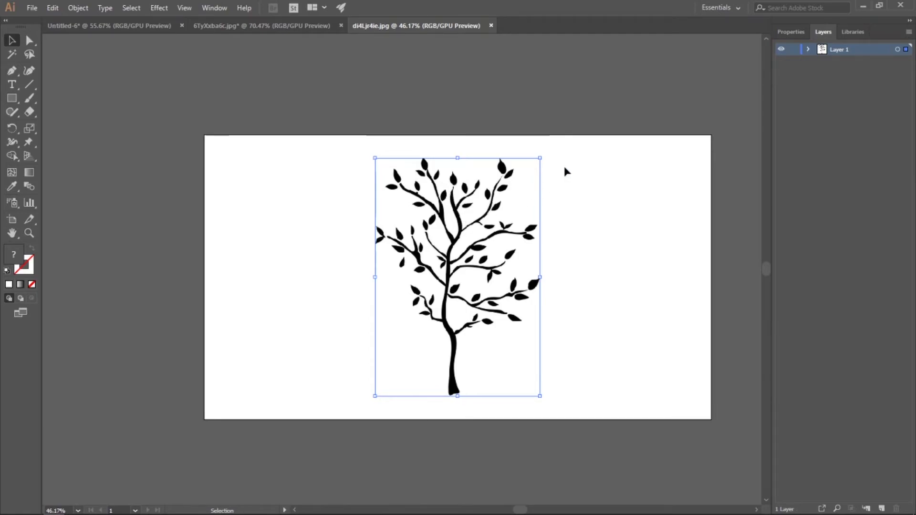
Image Trace the tree with the [Default] preset, expand and ungroup it, and move it left
click(791, 32)
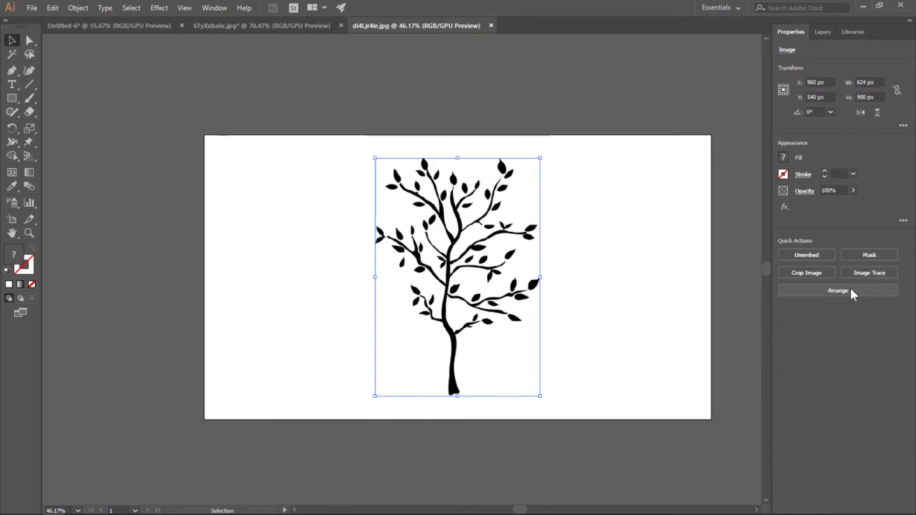
click(875, 273)
click(814, 304)
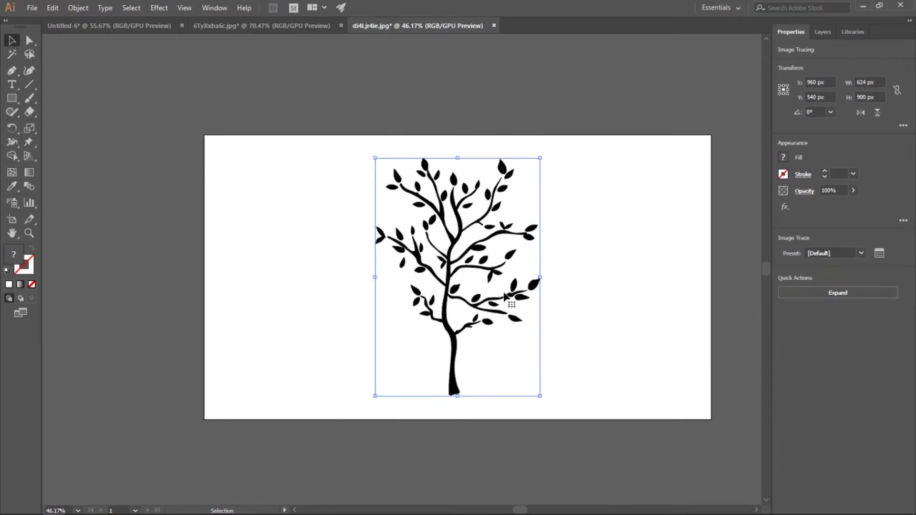
right_click(448, 275)
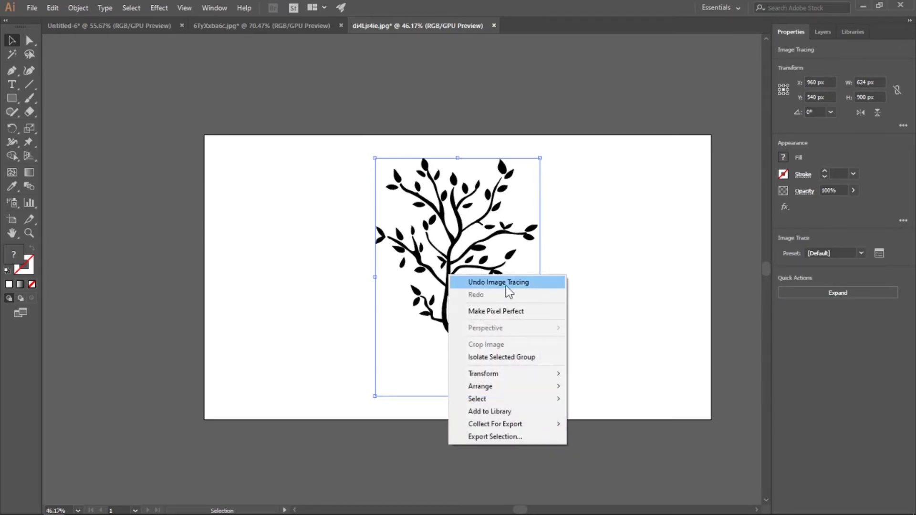
click(839, 291)
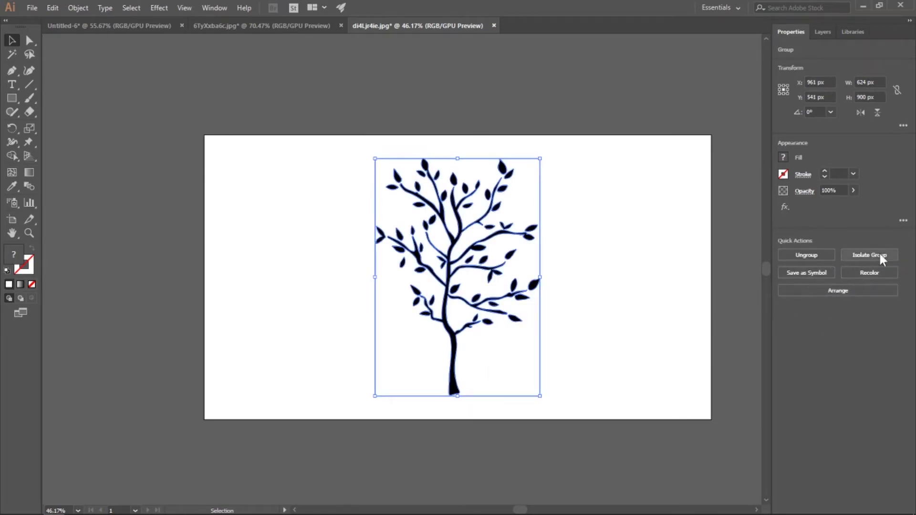
click(805, 256)
drag(423, 271, 87, 268)
Remove the white background and unite all remaining tree parts into one shape with Pathfinder
click(159, 351)
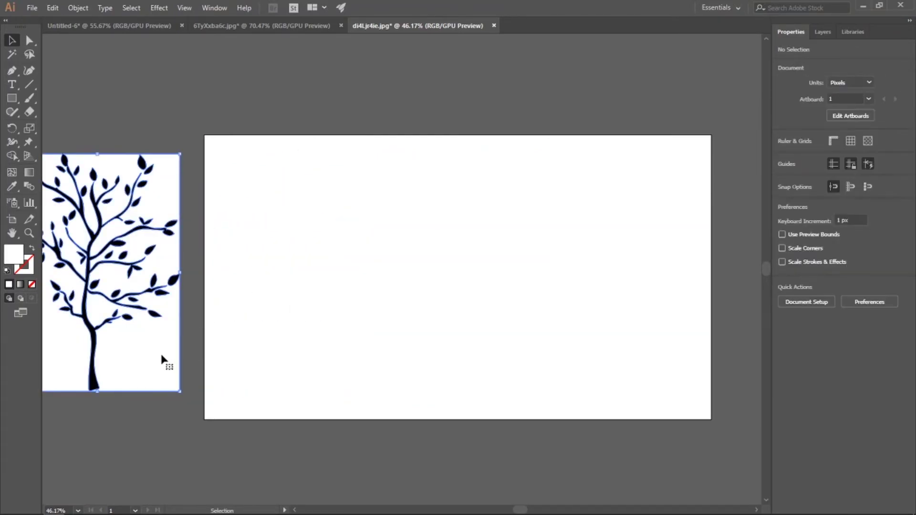
click(268, 315)
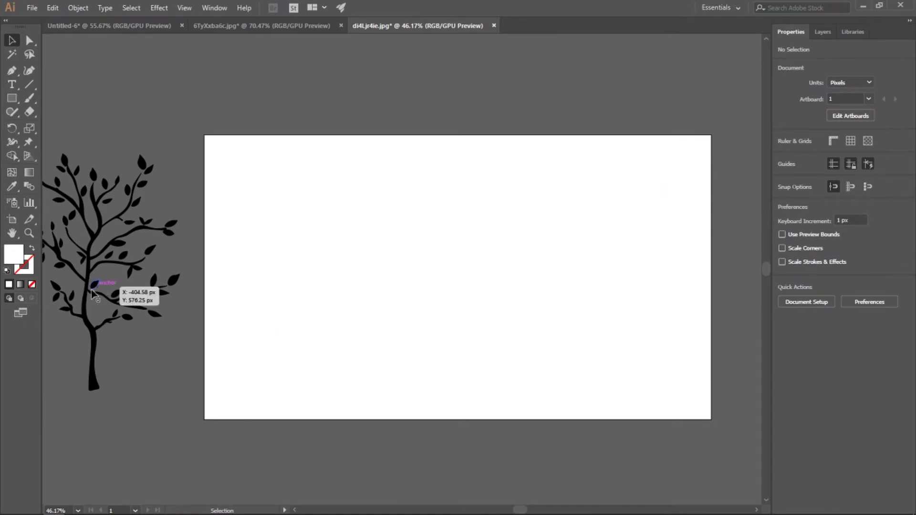
click(106, 288)
scroll(550, 274, left, 5)
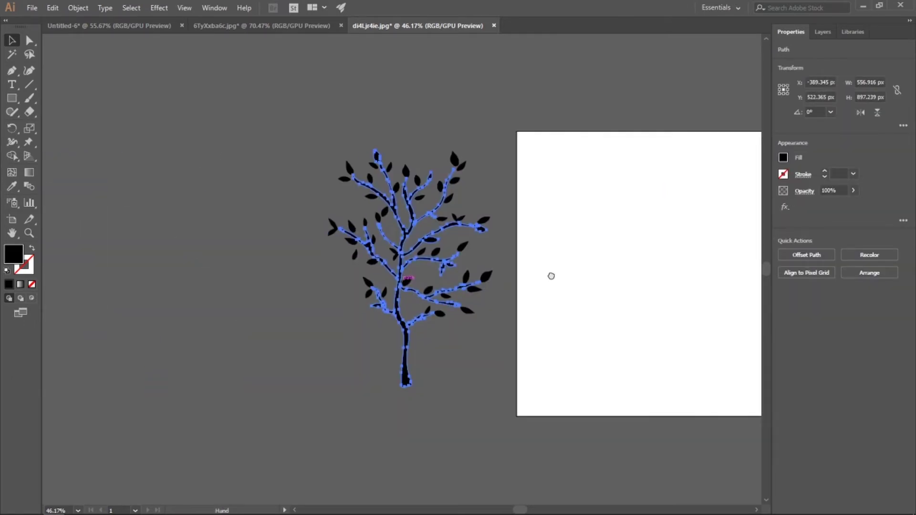
click(178, 75)
click(409, 277)
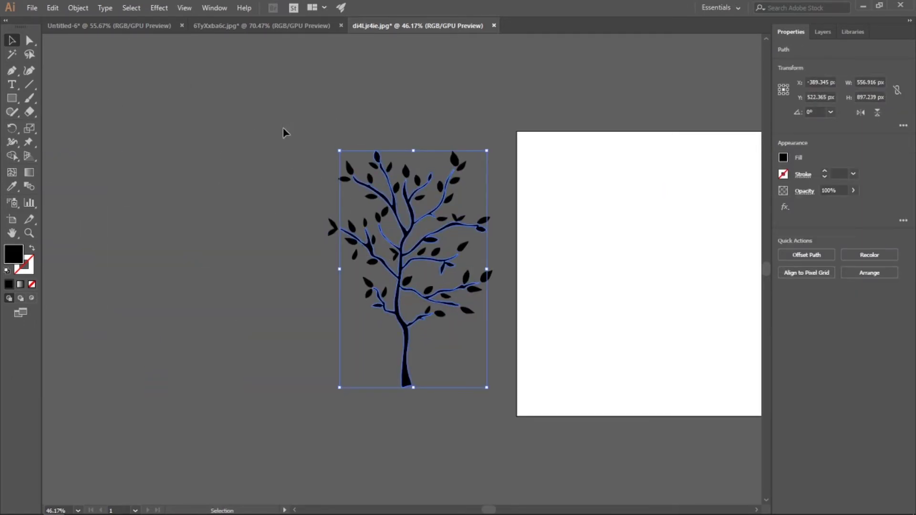
key(ctrl+a)
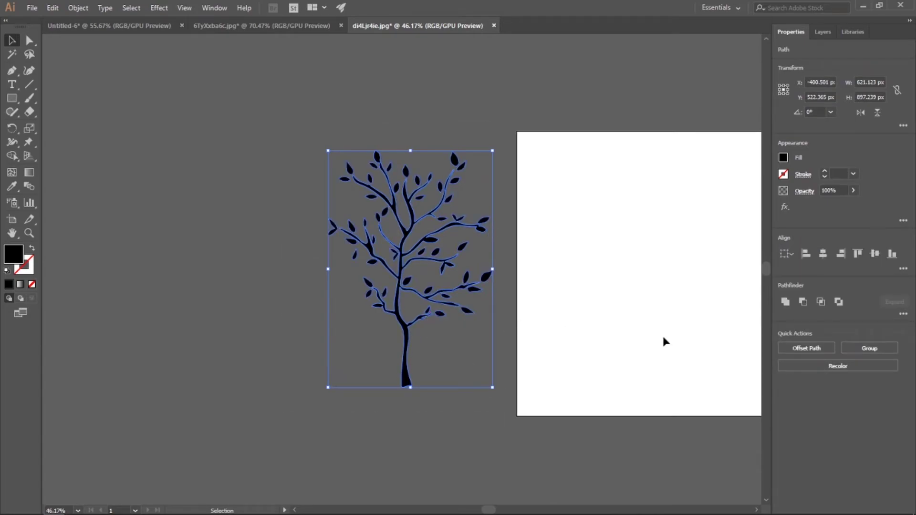
click(784, 302)
click(300, 375)
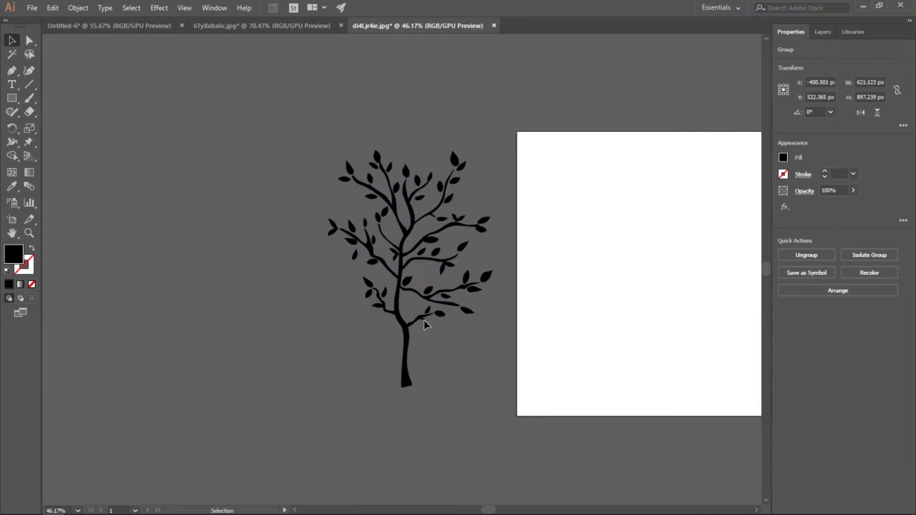
click(406, 329)
Bring the tree into the Untitled-6 forest scene and shrink it to a small size
mouse_move(405, 329)
mouse_down()
mouse_move(150, 28)
mouse_move(328, 294)
mouse_up()
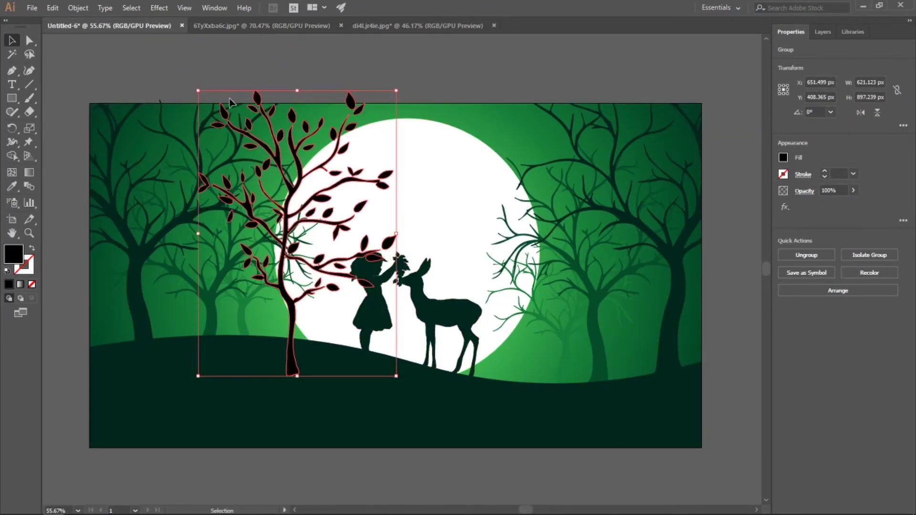
drag(199, 92, 333, 285)
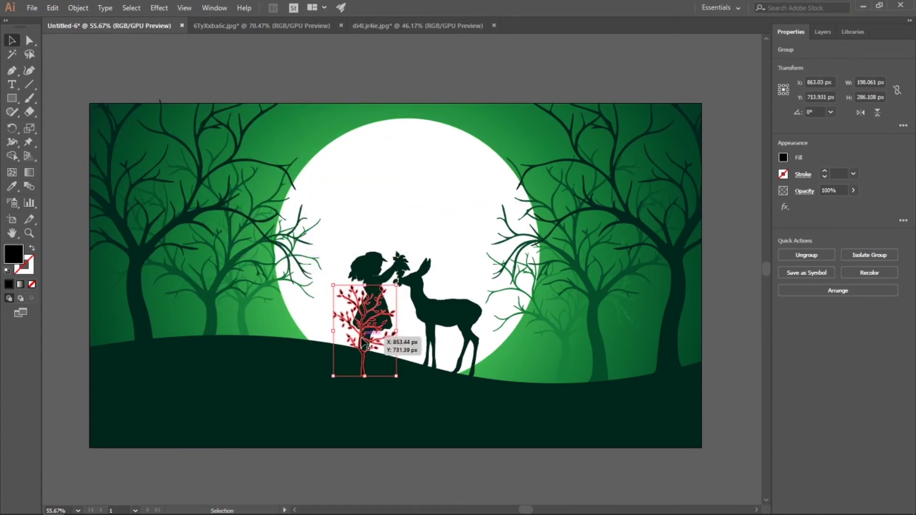
drag(366, 372, 308, 344)
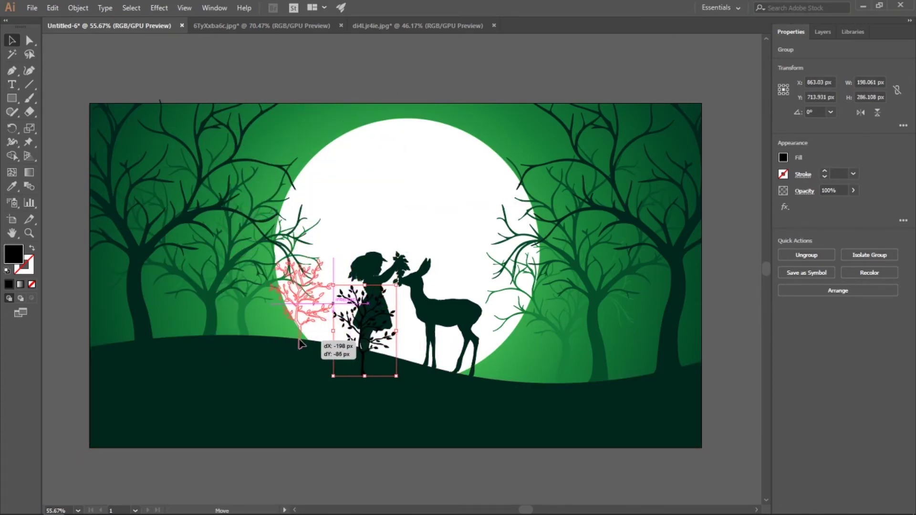
click(333, 474)
Shrink the tree a little more and set it on the hilltop beside the girl
key(z)
drag(355, 288, 381, 305)
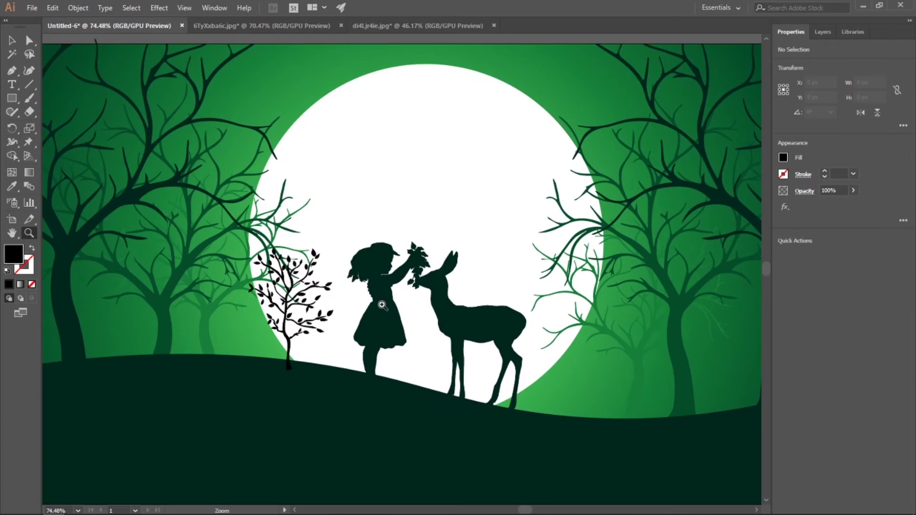
key(v)
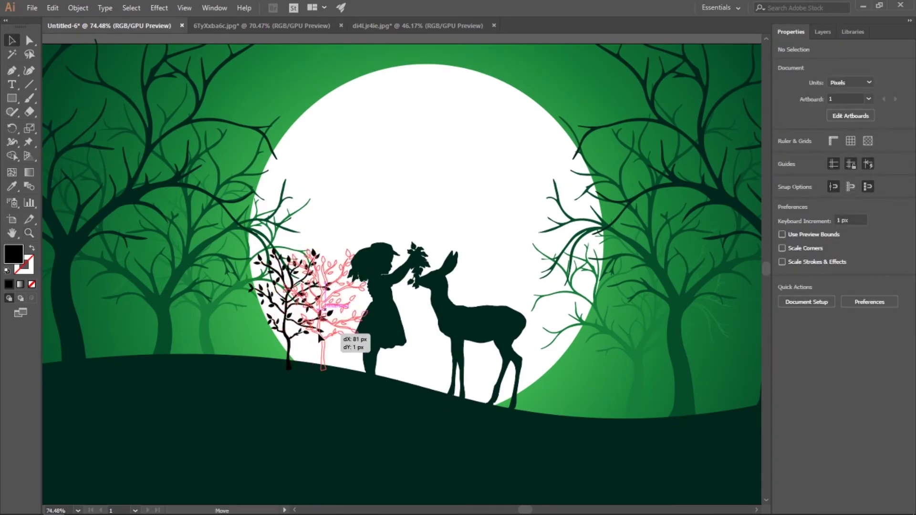
drag(287, 334, 323, 334)
drag(293, 253, 296, 259)
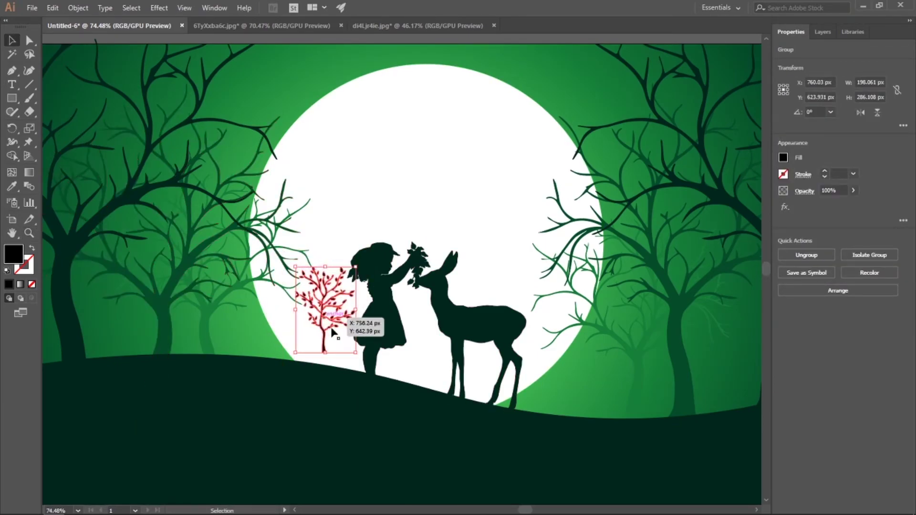
drag(327, 333, 319, 353)
drag(389, 409, 419, 425)
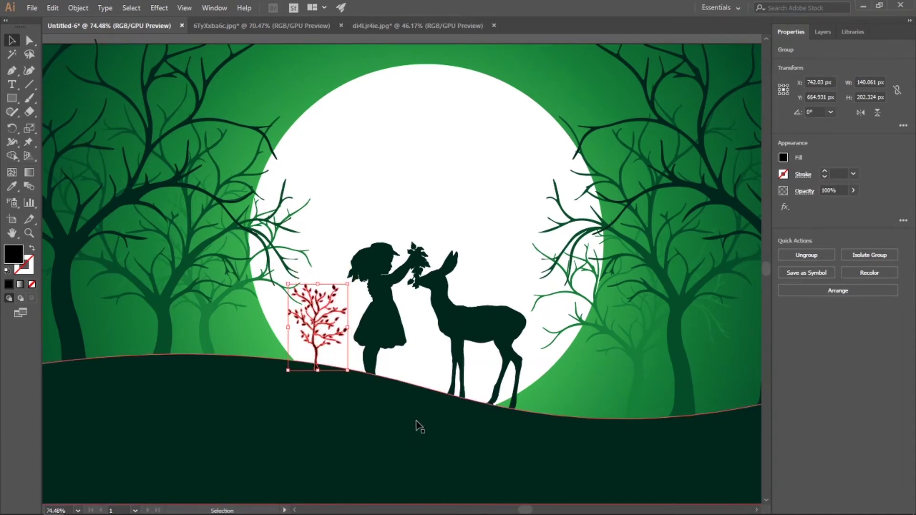
Nudge the tree left along the hill, about 140 × 202 px, while viewing the whole scene
key(ctrl+shift+a)
key(z)
key(ctrl+minus)
drag(377, 264, 439, 296)
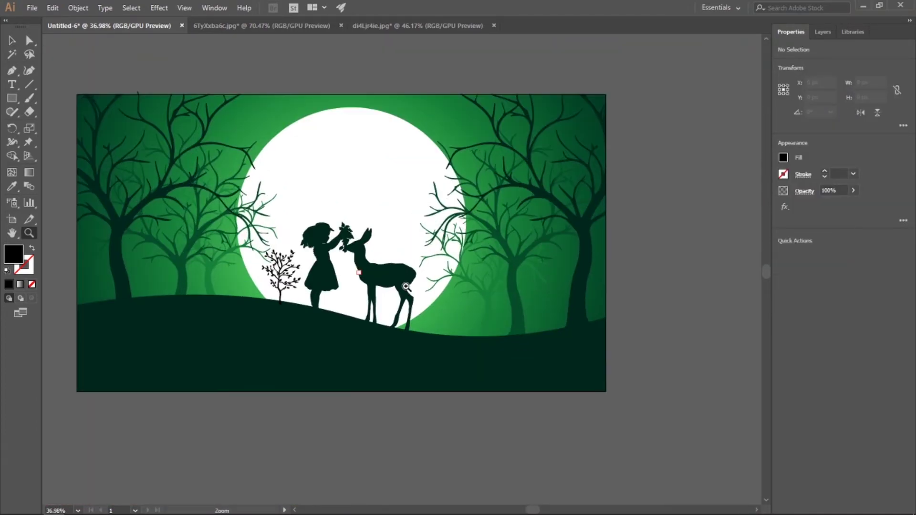
key(v)
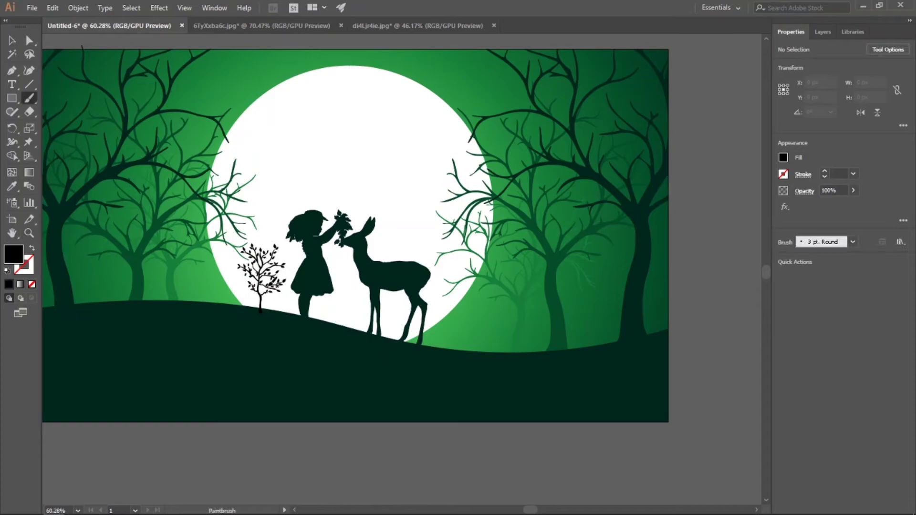
drag(260, 298, 234, 298)
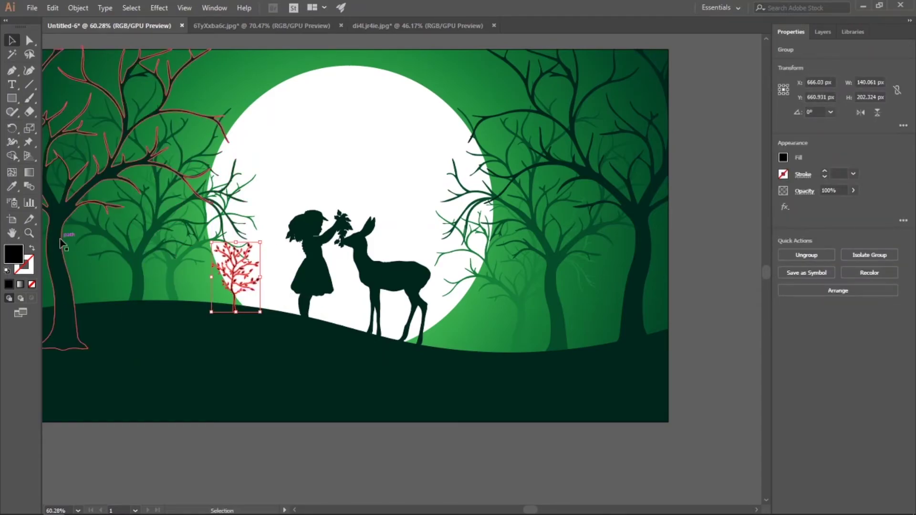
Give the small tree the hill's dark green fill with the Eyedropper and try it beside the deer
click(204, 356)
key(i)
key(v)
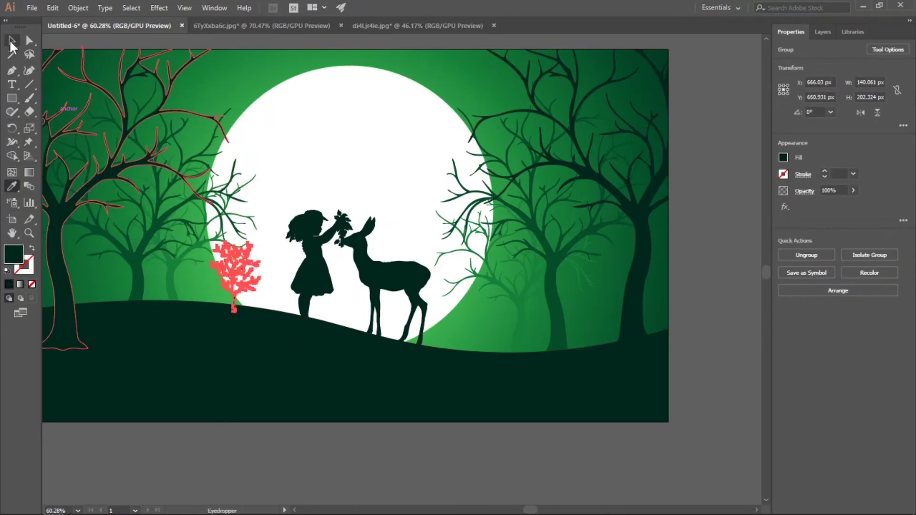
click(233, 277)
click(306, 426)
key(z)
mouse_move(262, 270)
mouse_down()
mouse_move(243, 283)
mouse_move(254, 282)
mouse_up()
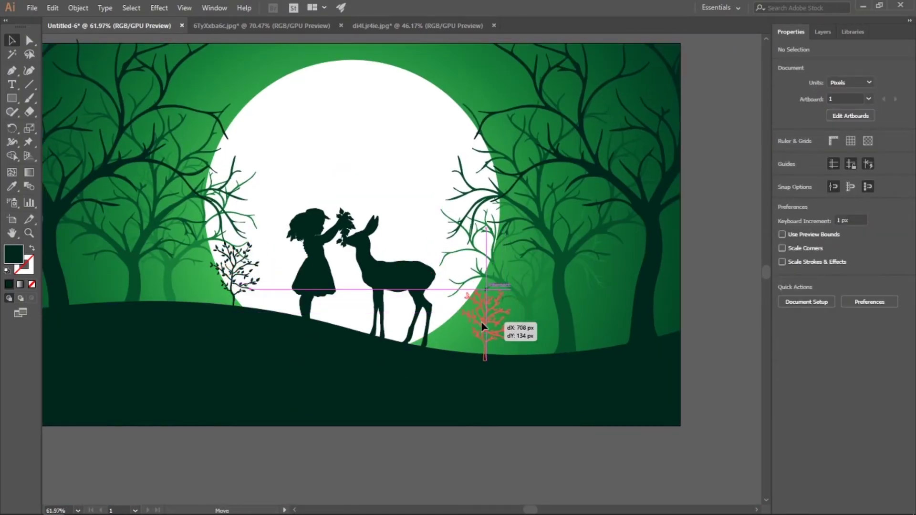
mouse_move(386, 298)
mouse_down()
mouse_move(481, 322)
mouse_move(266, 294)
mouse_move(223, 278)
mouse_up()
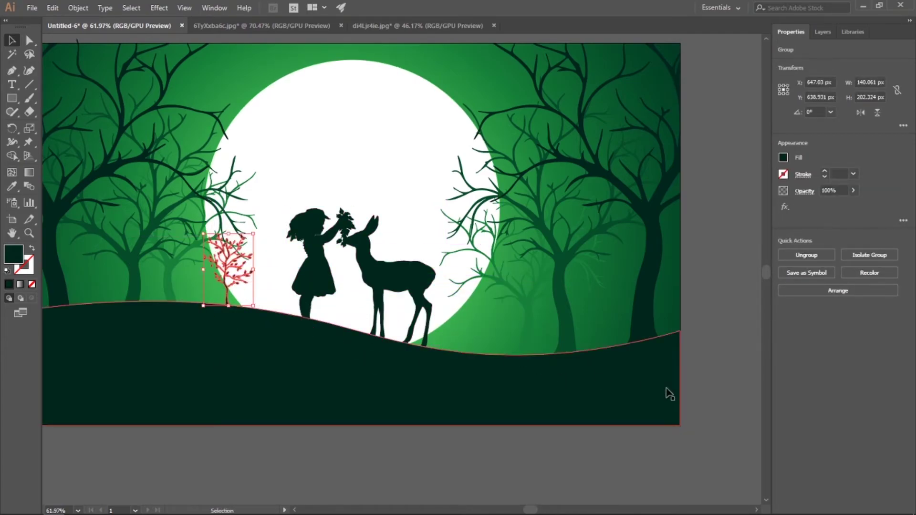
Try moving and shrinking the large left background tree, then revert those changes
click(594, 461)
click(173, 273)
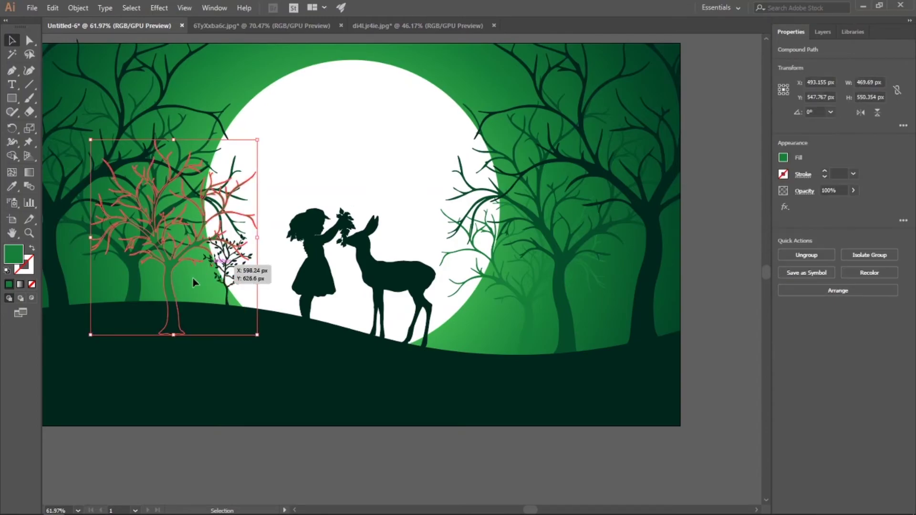
drag(170, 286, 203, 276)
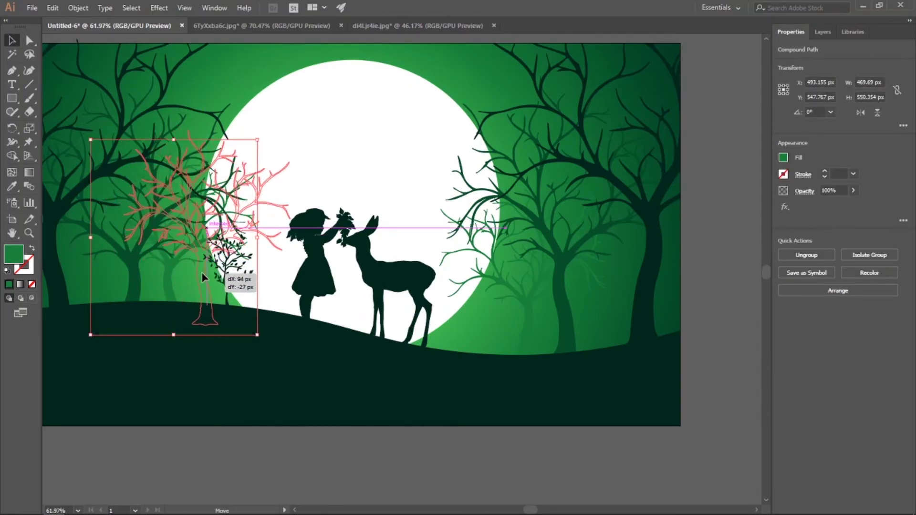
click(555, 479)
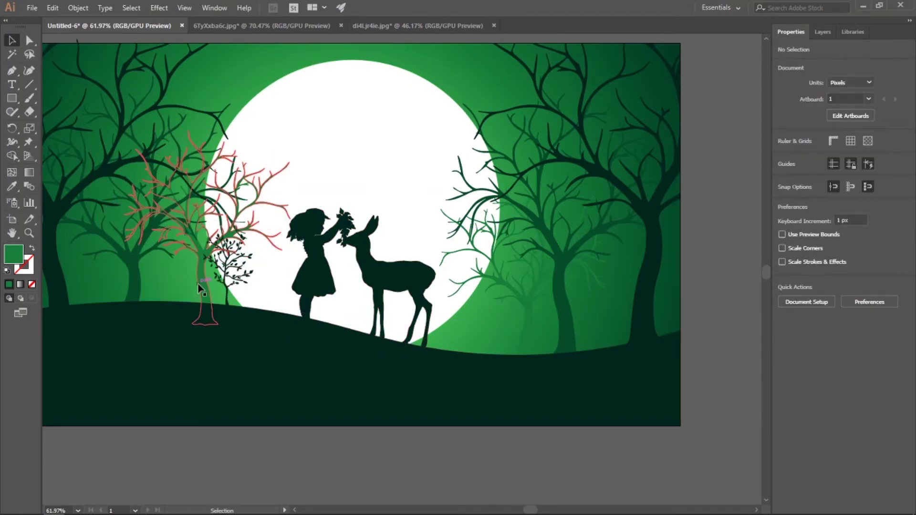
mouse_move(204, 289)
mouse_down()
mouse_move(130, 289)
mouse_move(167, 300)
mouse_up()
drag(256, 338, 228, 311)
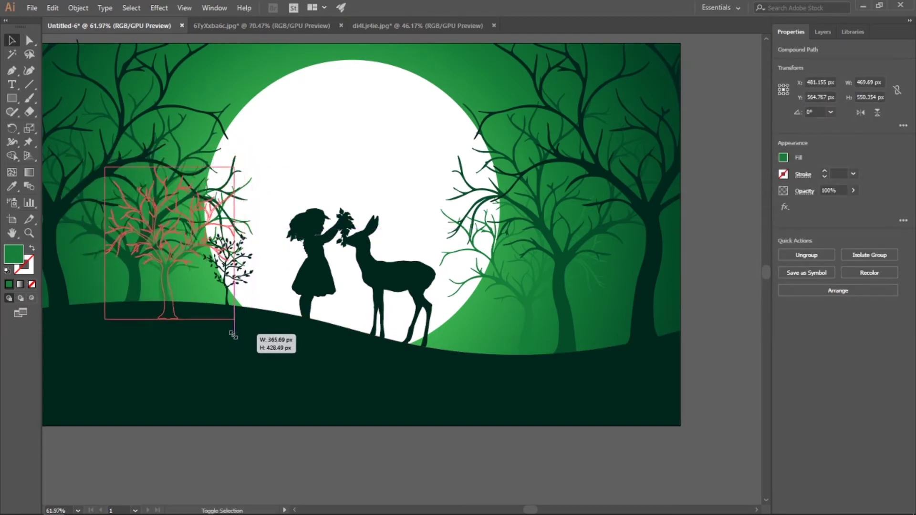
key(Delete)
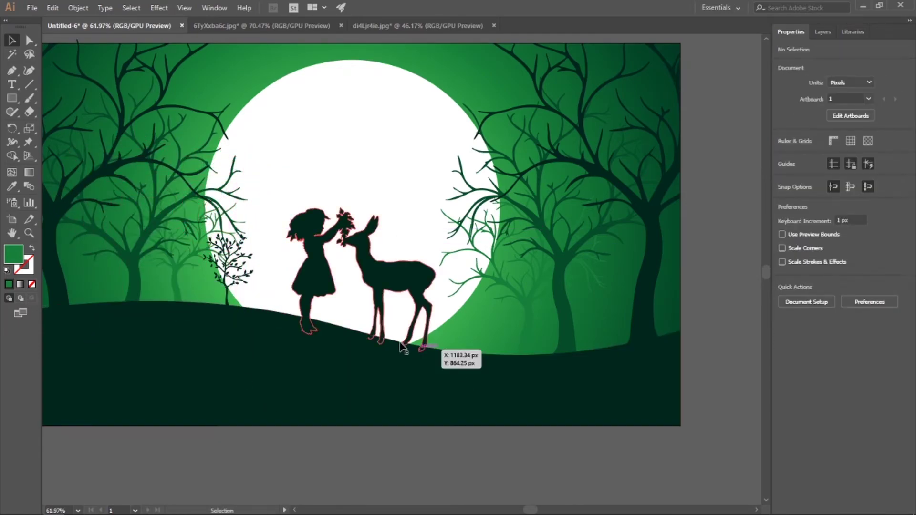
Zoom out and settle the small tree down onto the hill left of the girl
key(z)
mouse_move(324, 352)
mouse_down()
mouse_move(288, 294)
mouse_move(319, 320)
mouse_move(285, 324)
mouse_move(297, 335)
mouse_move(303, 324)
mouse_up()
key(v)
click(348, 425)
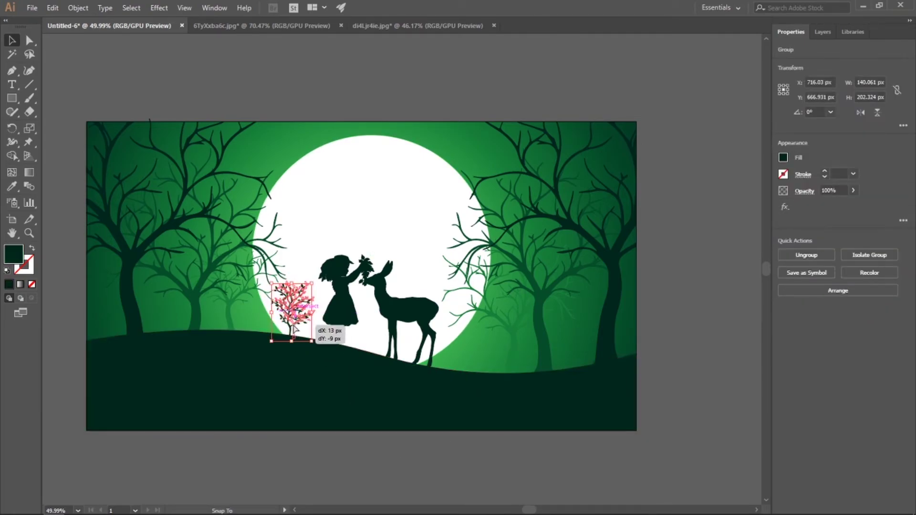
click(376, 462)
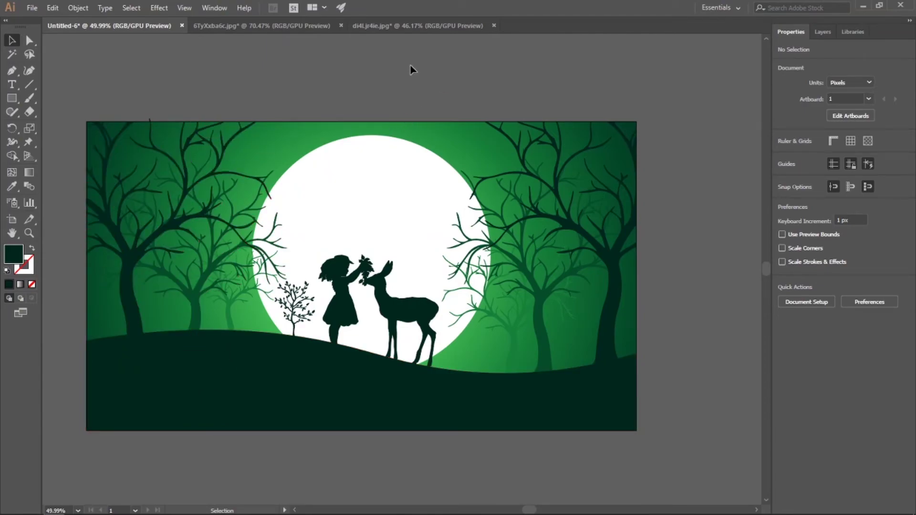
Close the girl-and-deer and tree image documents unsaved, then drag grass-silhouette-transparent-20.png into Illustrator
click(341, 25)
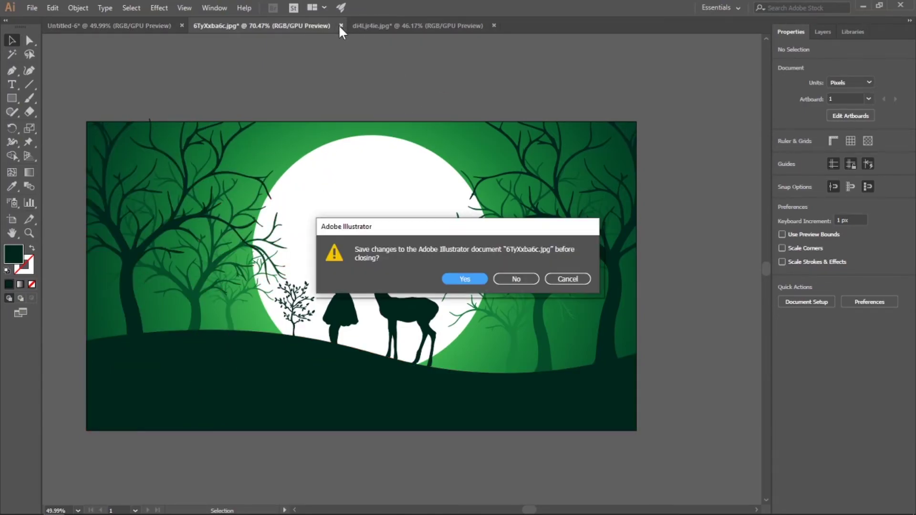
click(505, 279)
click(334, 25)
click(516, 279)
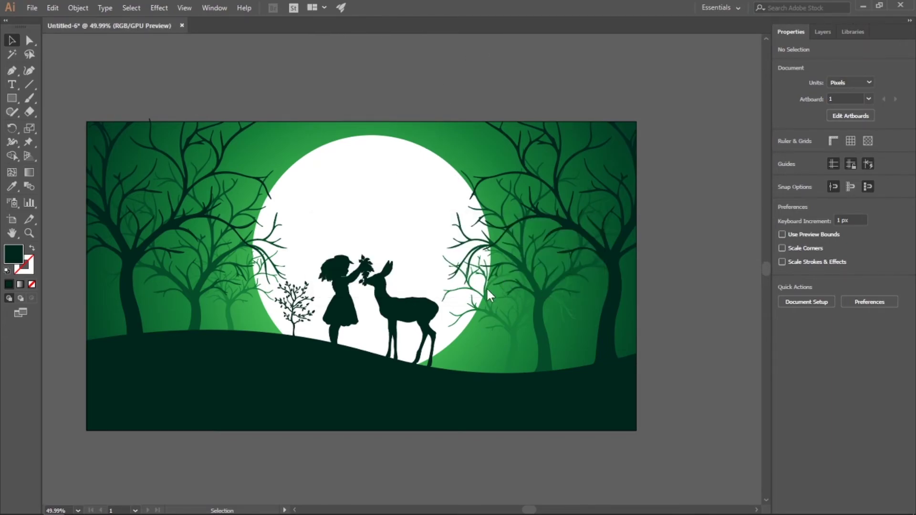
click(43, 507)
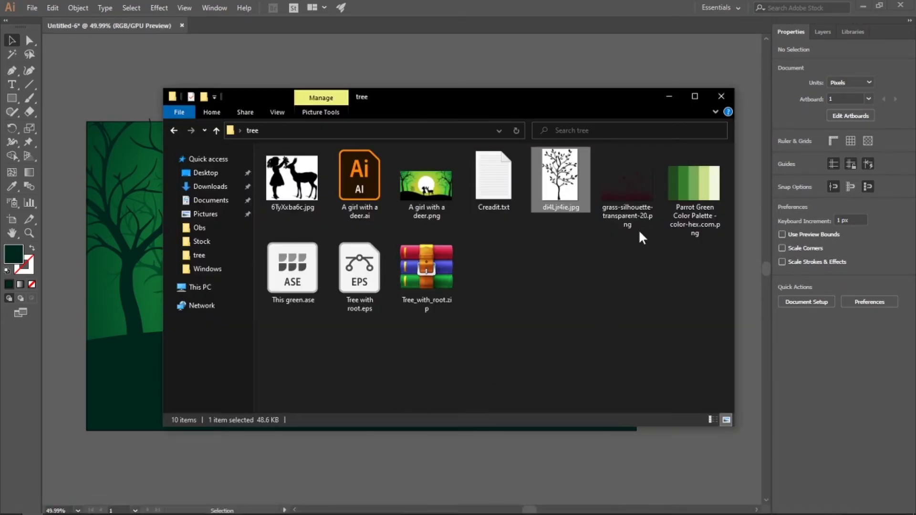
mouse_move(628, 188)
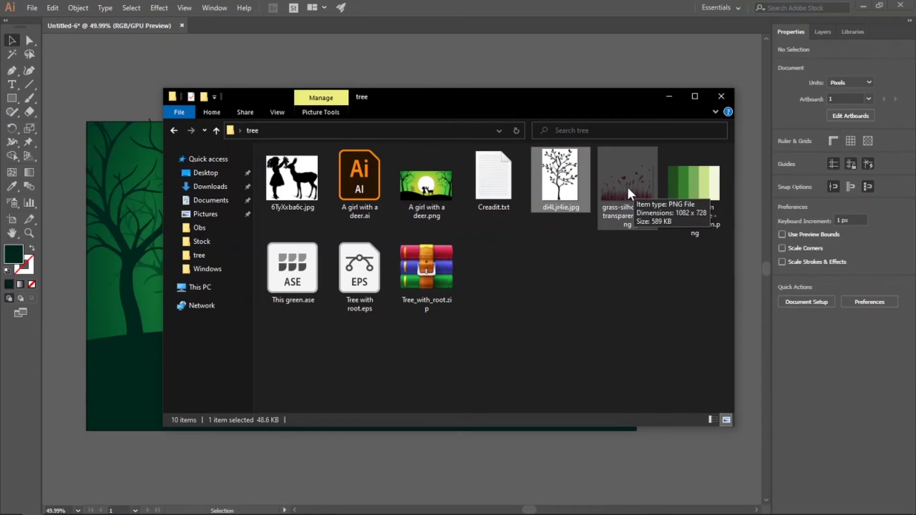
drag(629, 188, 477, 19)
Open grass-silhouette-transparent-20.png, Image Trace it with [Default], and expand the result
click(439, 27)
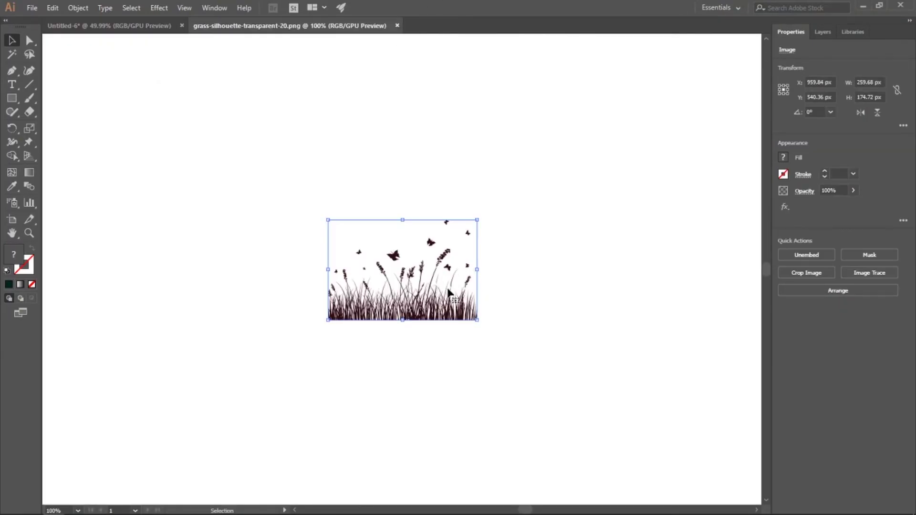
mouse_move(446, 294)
mouse_down()
mouse_move(590, 317)
mouse_move(415, 247)
mouse_up()
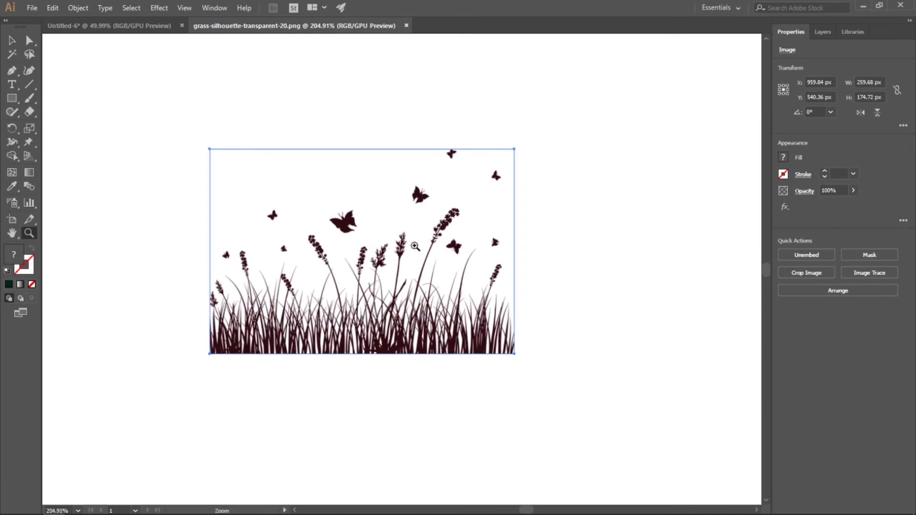
click(863, 270)
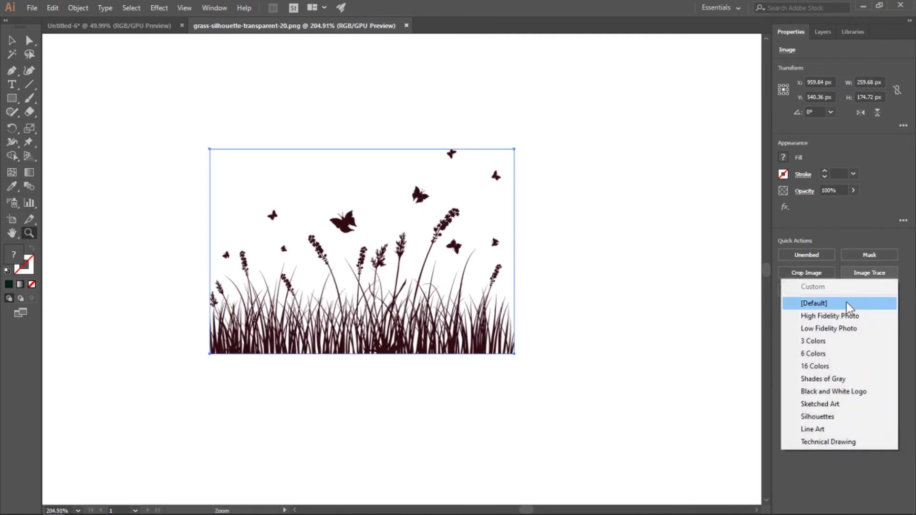
click(849, 307)
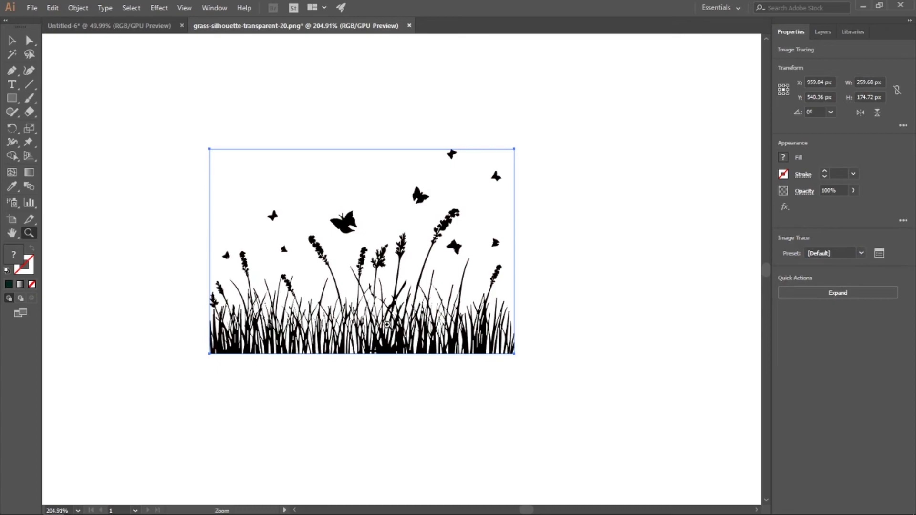
click(864, 294)
Ungroup the expanded grass paths and zoom in on the grass artwork
click(806, 255)
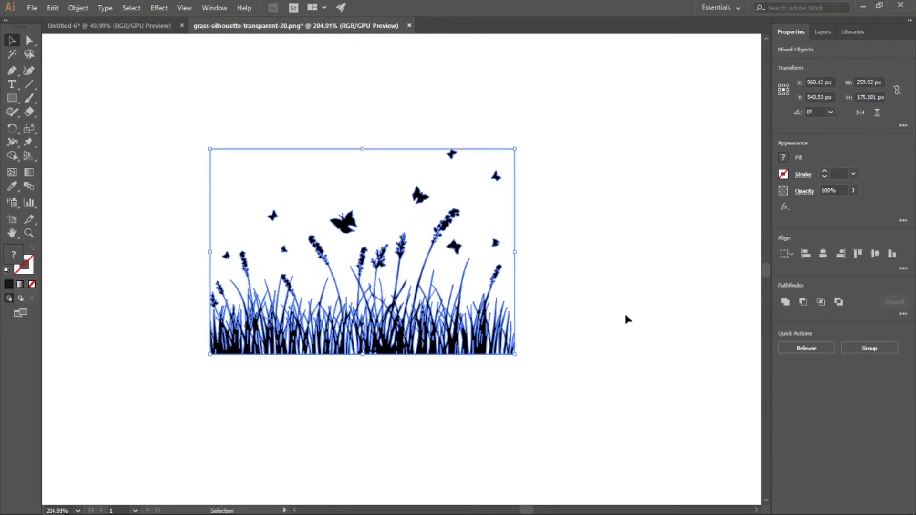
key(z)
alt+click(320, 298)
key(v)
drag(552, 307, 236, 315)
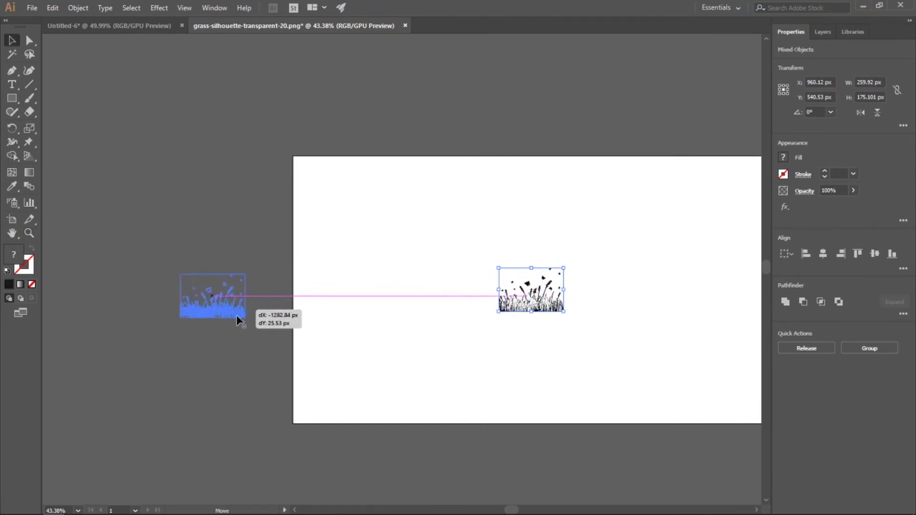
click(267, 321)
drag(192, 285, 392, 287)
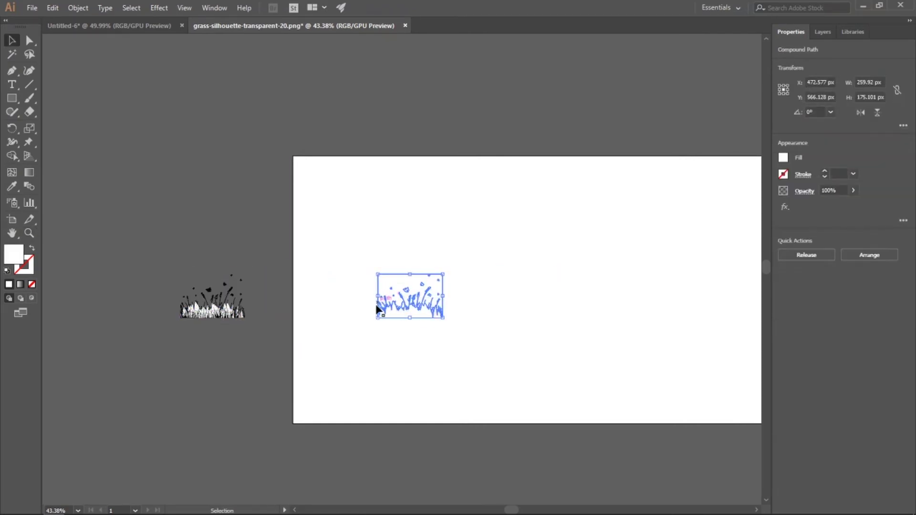
key(ctrl+z)
key(z)
drag(233, 304, 455, 321)
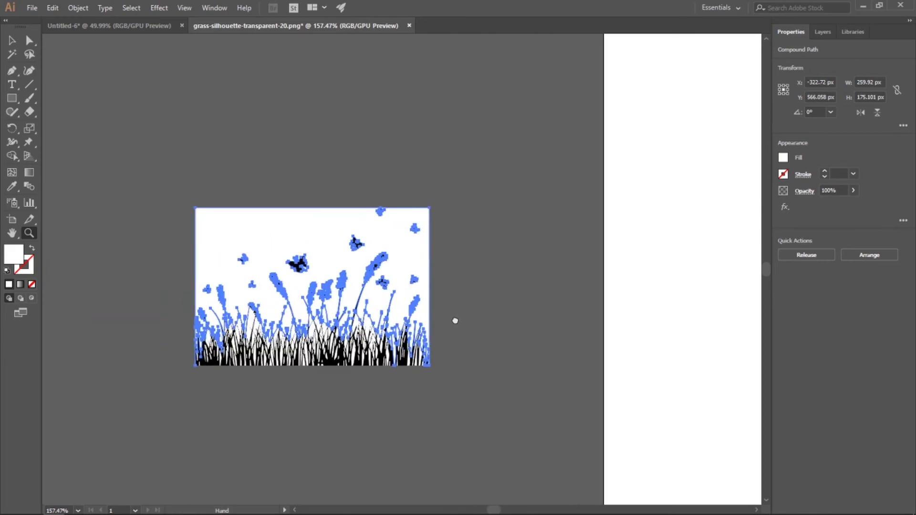
Magic Wand-select all black grass and butterfly shapes and move them off the image
click(13, 46)
click(527, 292)
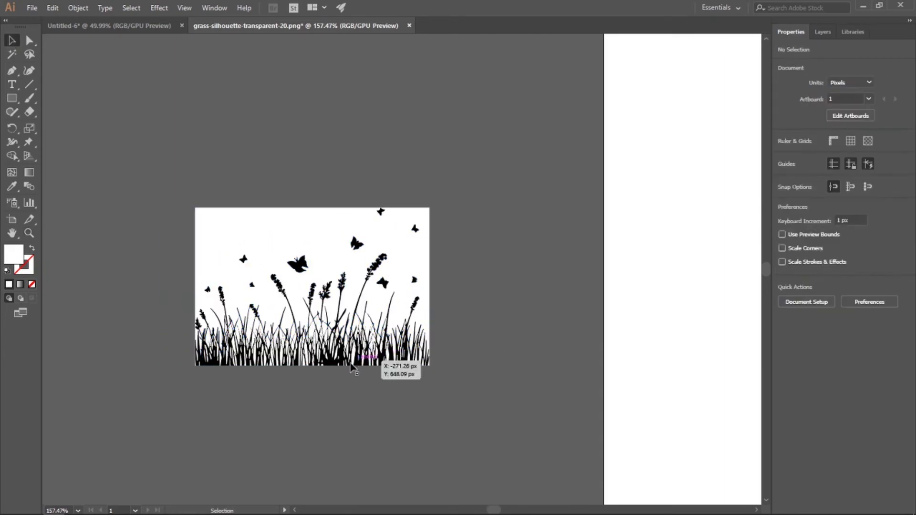
click(335, 365)
shift+click(404, 364)
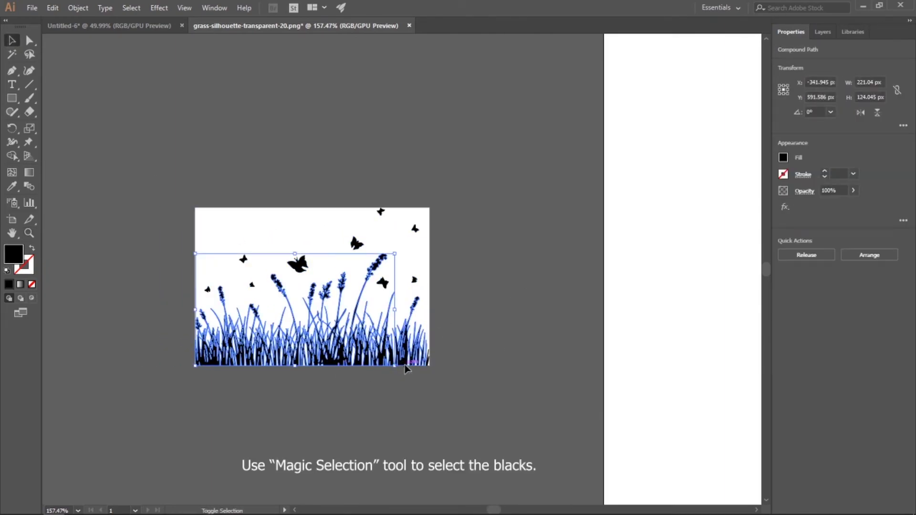
click(384, 284)
click(196, 173)
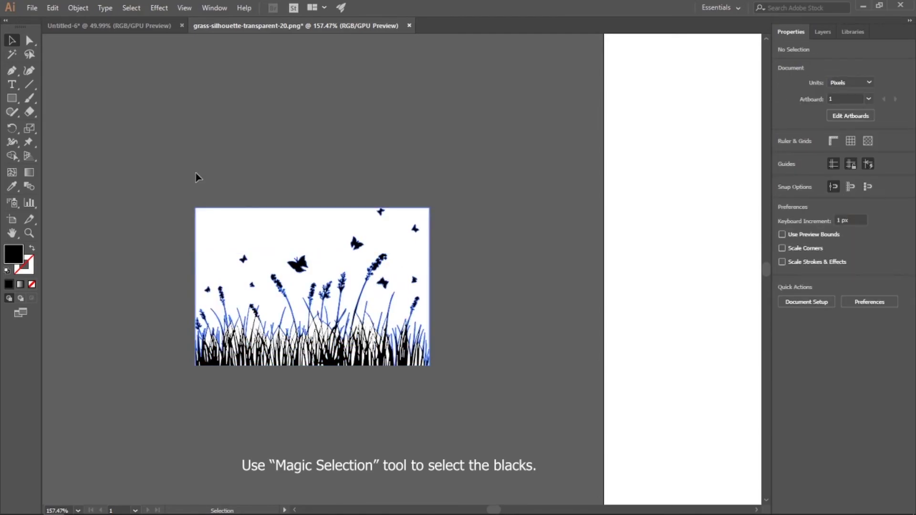
click(14, 54)
click(298, 266)
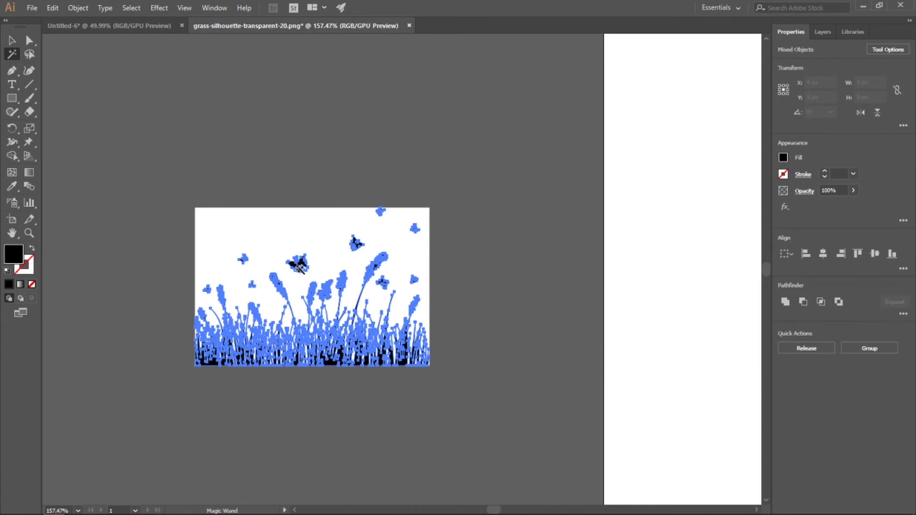
key(v)
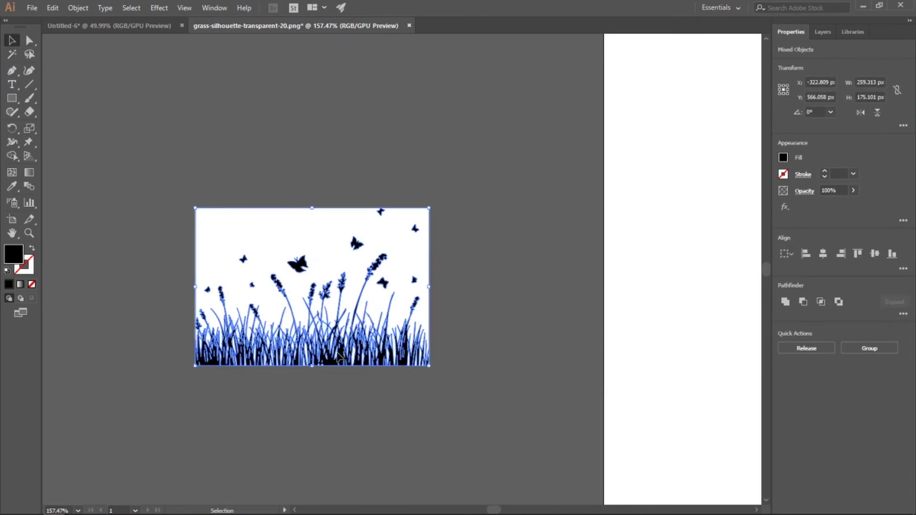
drag(339, 356, 350, 309)
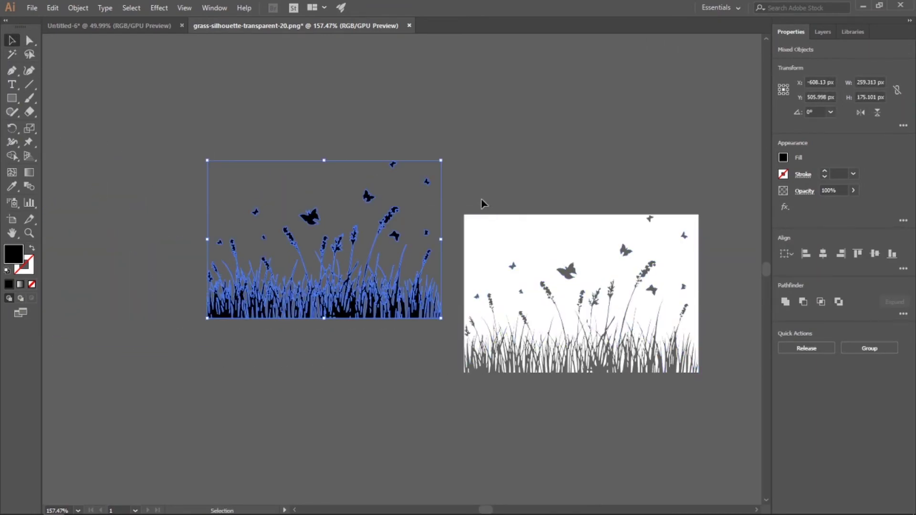
Delete the original grass image, then group and unite the black shapes for the Untitled-6 document
click(723, 391)
key(Delete)
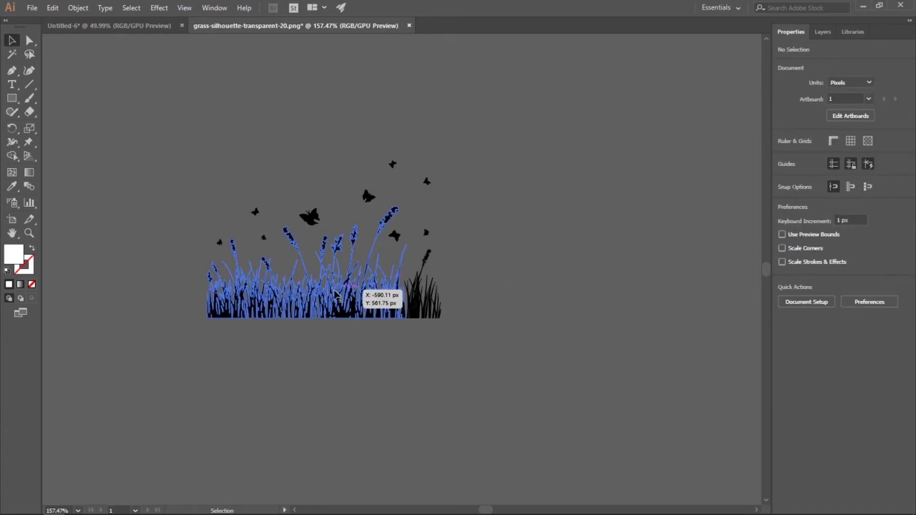
key(ctrl+a)
right_click(368, 288)
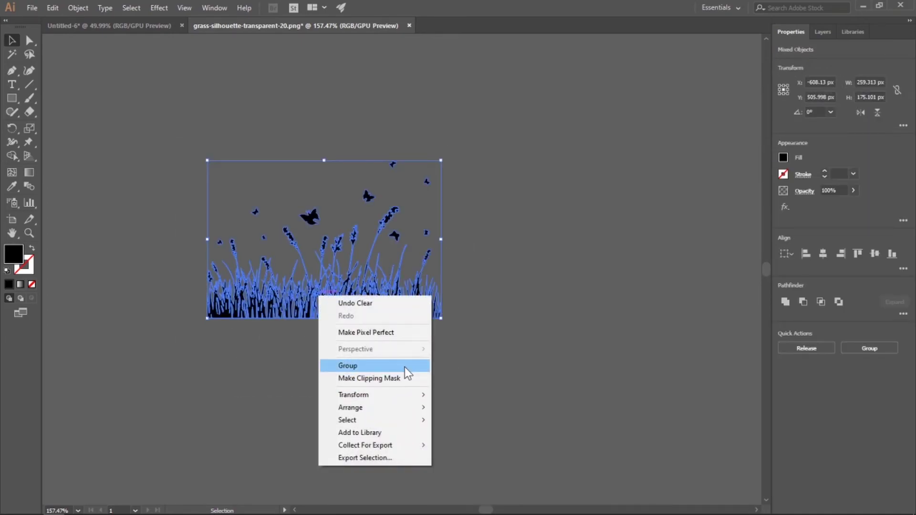
click(405, 365)
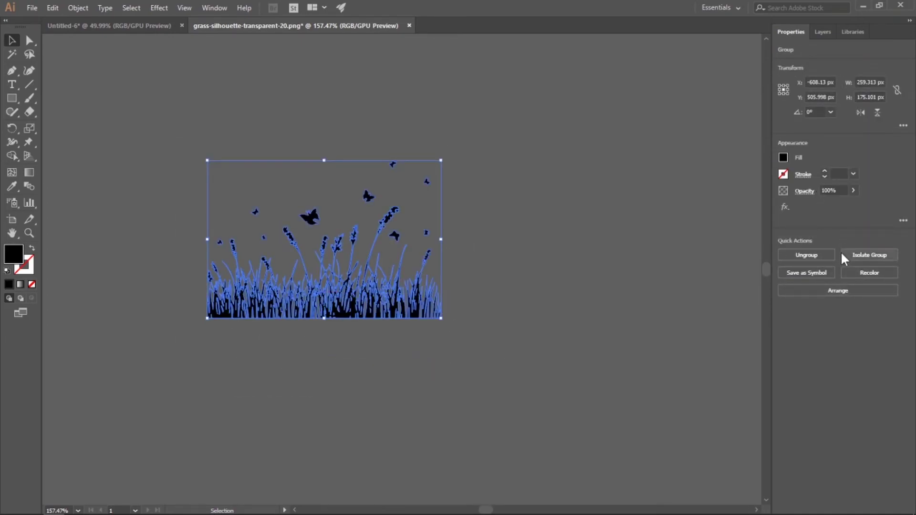
click(826, 256)
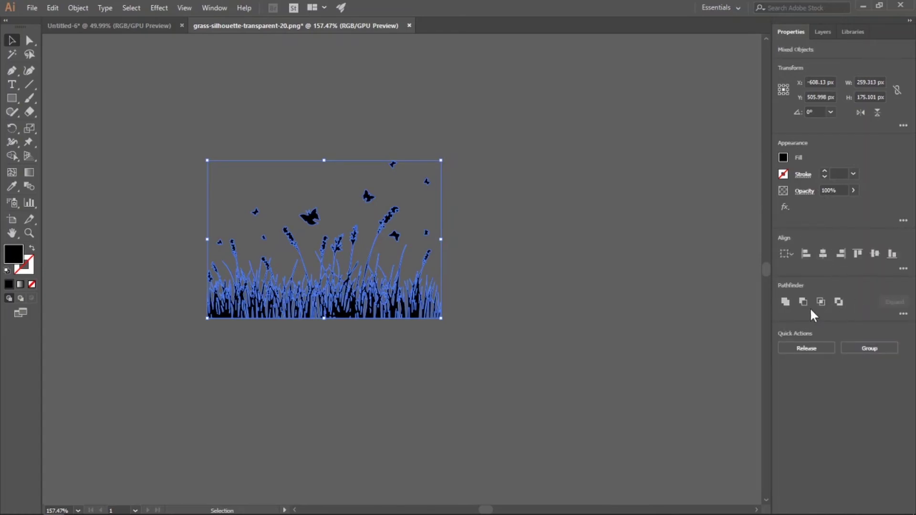
click(785, 303)
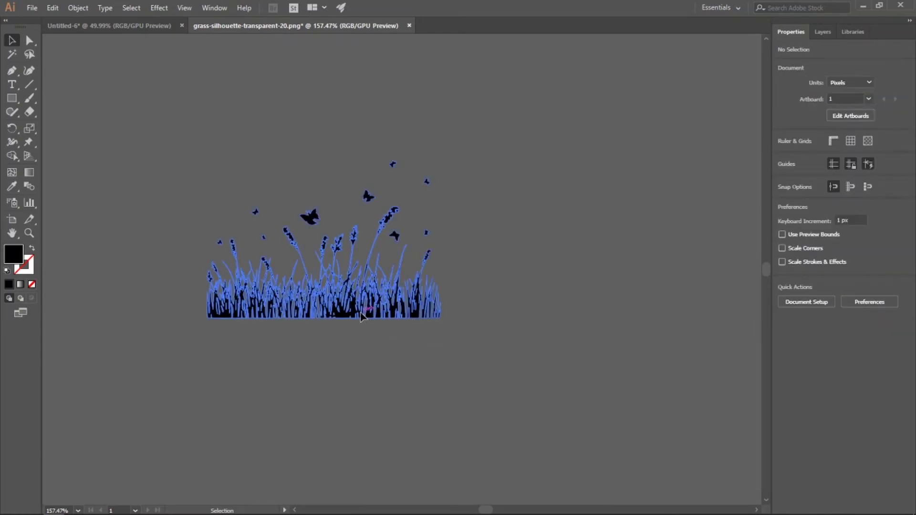
drag(349, 296, 158, 31)
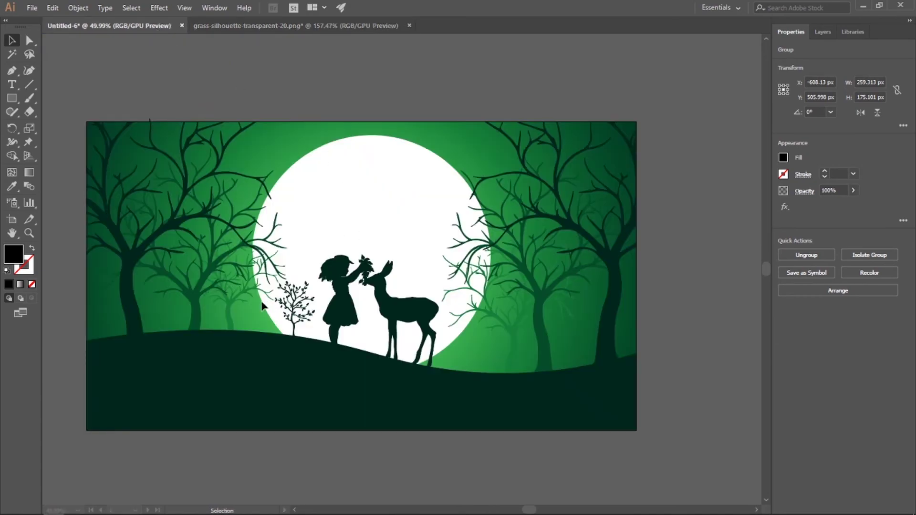
Drop the grass group onto the forest's left hillside and zoom in on it
mouse_move(263, 305)
mouse_down()
mouse_move(183, 341)
mouse_move(187, 334)
mouse_move(149, 330)
mouse_move(293, 326)
mouse_up()
key(ctrl+shift+a)
key(z)
click(135, 311)
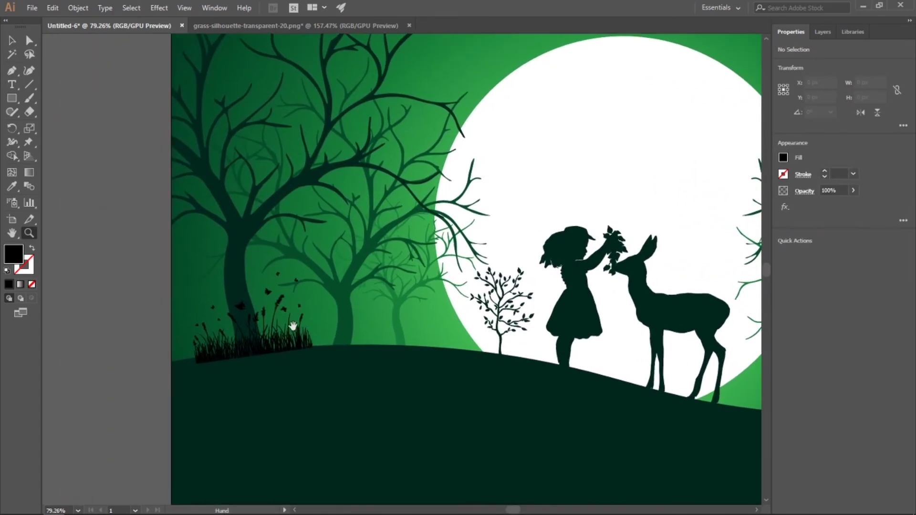
click(321, 331)
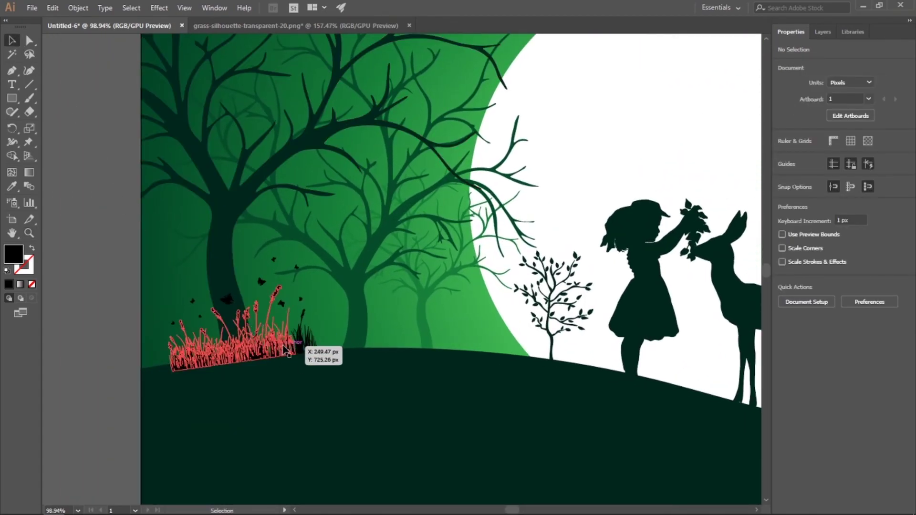
Colour the grass with the hill's dark green and nudge it into place on the slope
click(286, 351)
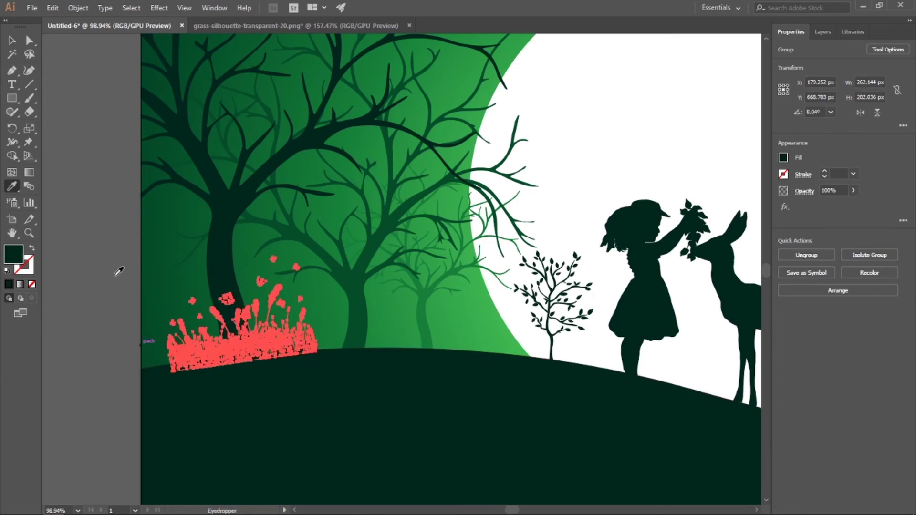
click(139, 318)
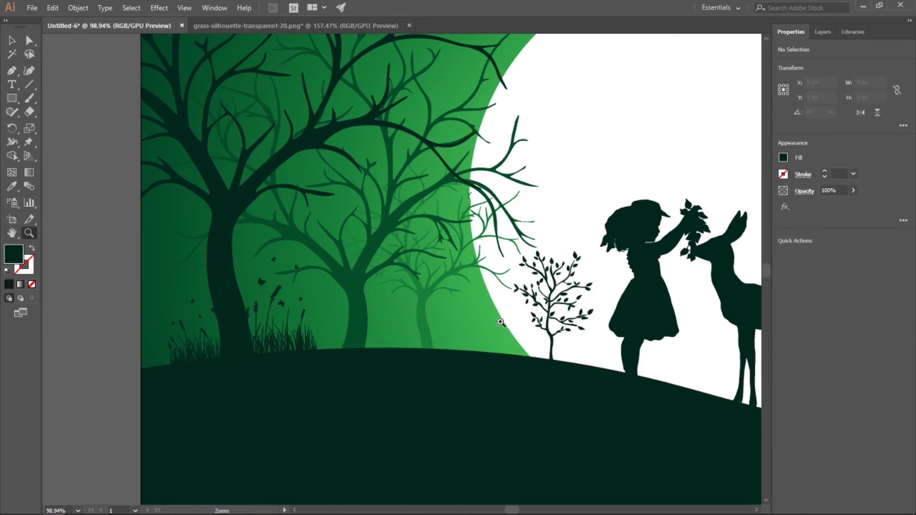
scroll(652, 459, down, 5)
key(v)
click(118, 298)
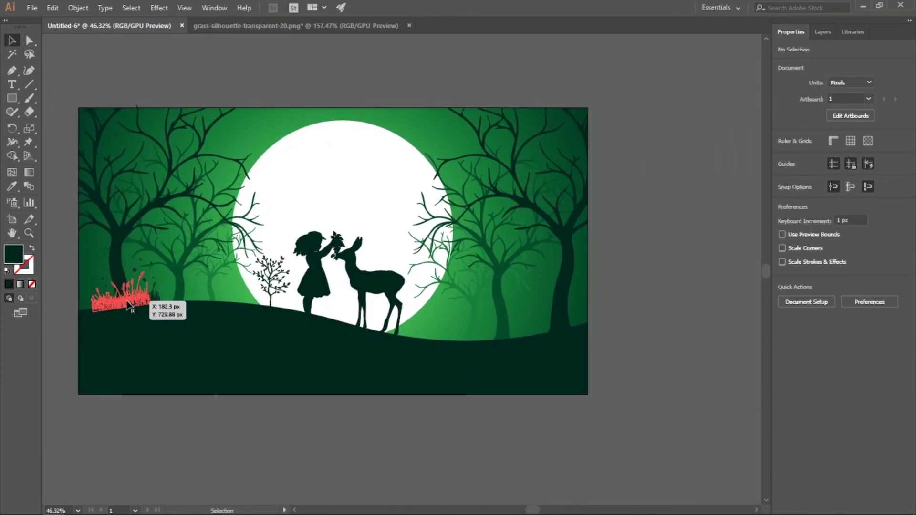
mouse_move(152, 305)
mouse_down()
mouse_move(113, 305)
mouse_move(415, 327)
mouse_move(425, 311)
mouse_up()
click(174, 351)
Zoom in on the grass edge, then zoom back out to the whole artboard
click(128, 423)
key(z)
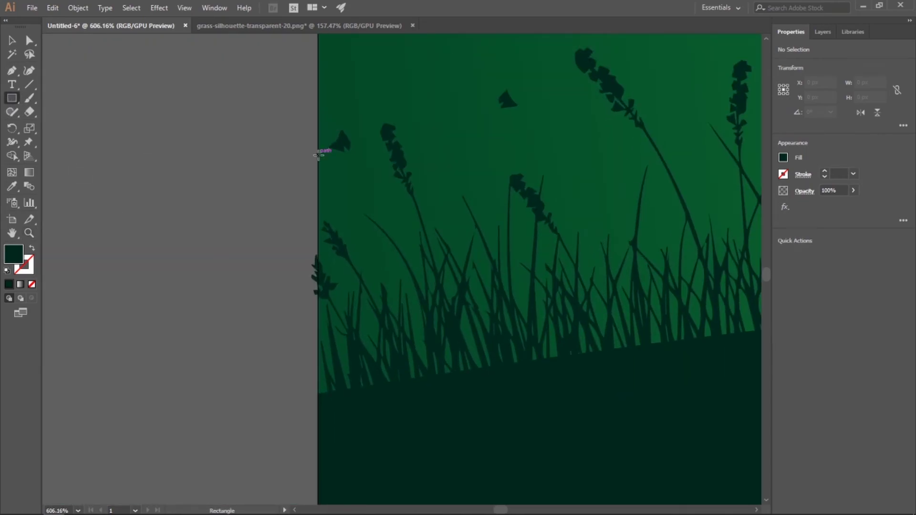
key(z)
scroll(422, 273, down, 3)
scroll(367, 272, down, 3)
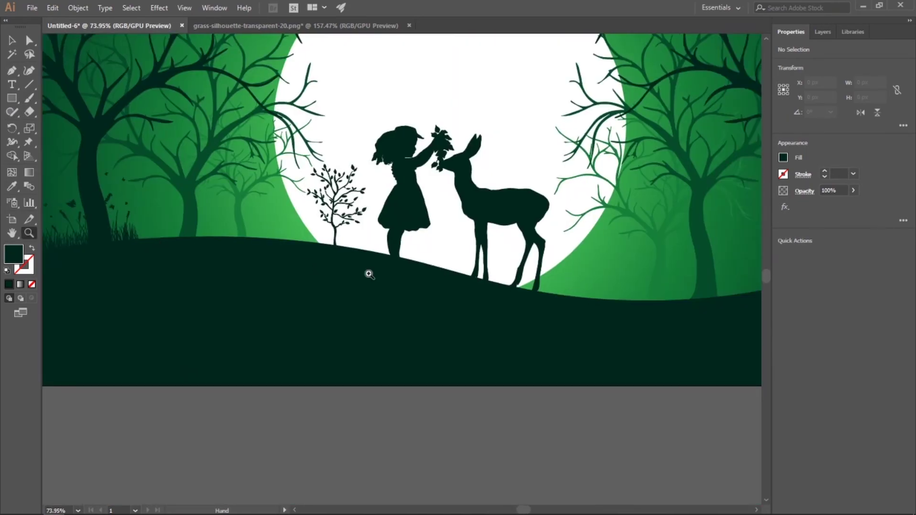
scroll(368, 272, down, 2)
scroll(428, 323, down, 1)
Alt-drag a grass copy to the right corner, tilting and widening it to match the hill
click(12, 41)
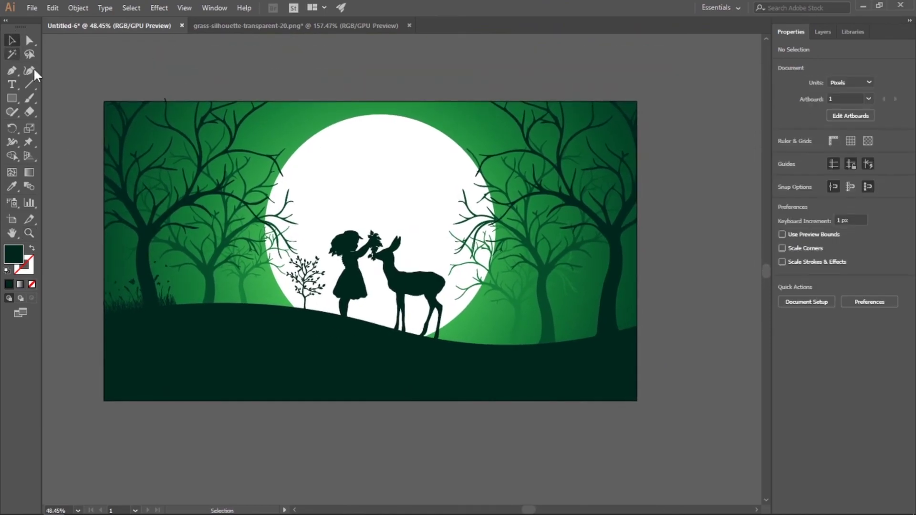
drag(123, 310, 639, 326)
mouse_move(564, 310)
mouse_down()
mouse_move(542, 316)
mouse_move(563, 315)
mouse_move(569, 335)
mouse_move(553, 343)
mouse_up()
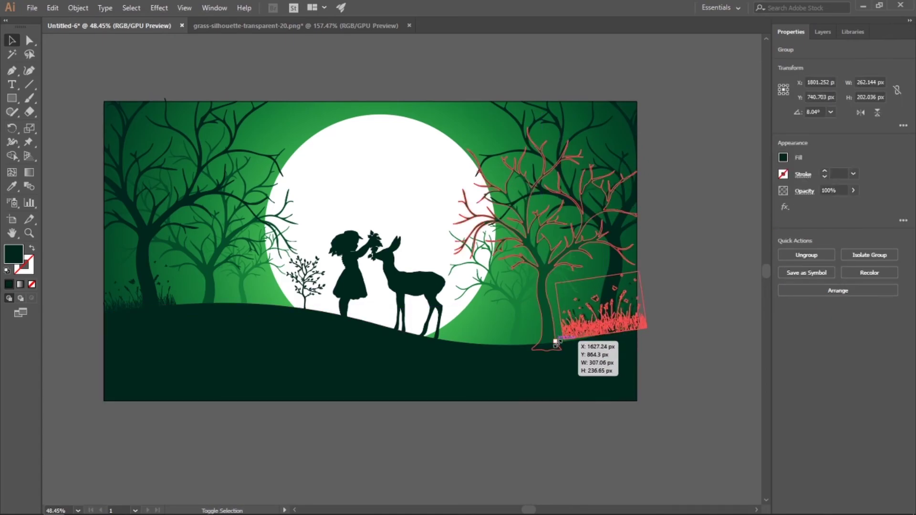
drag(610, 328, 602, 336)
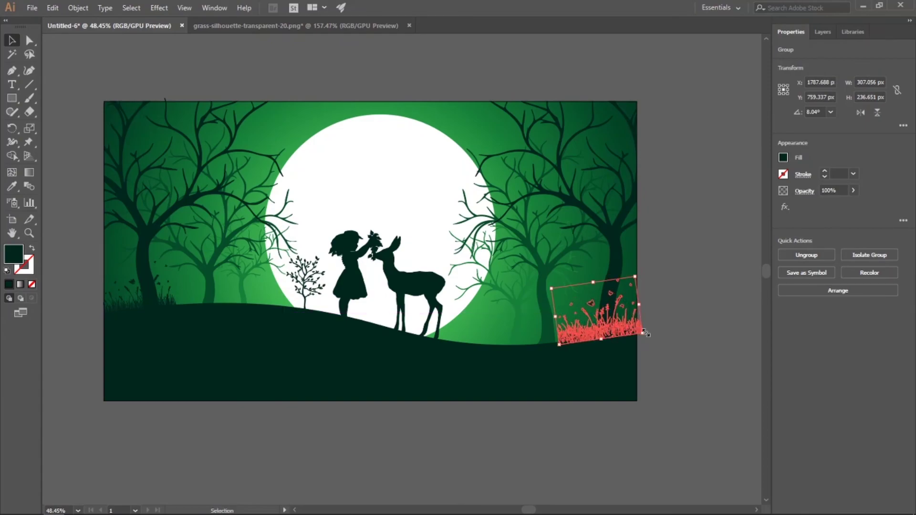
Bend the grass copy along the right hillside using Puppet Warp pins
click(28, 142)
click(179, 249)
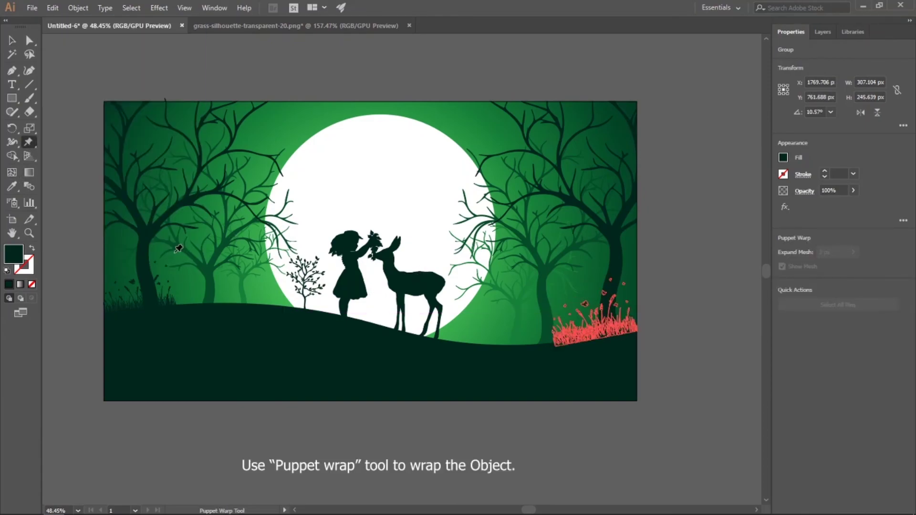
click(568, 340)
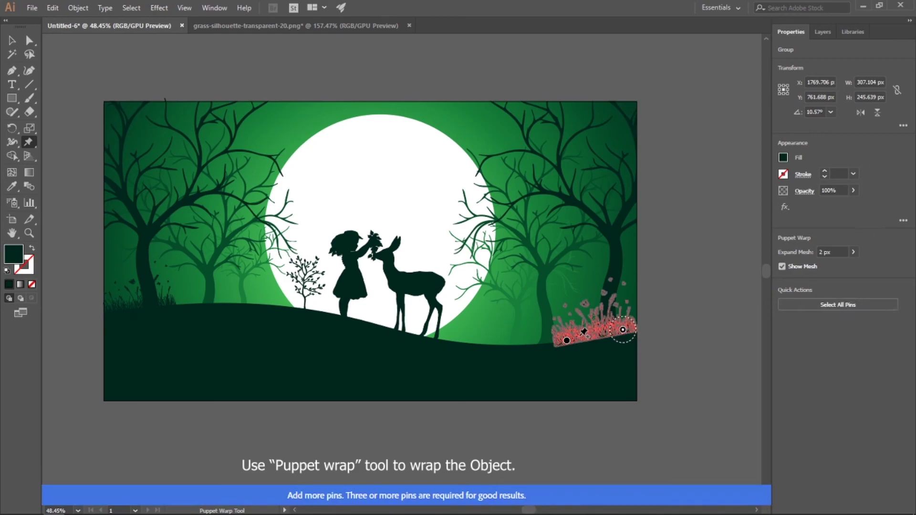
click(593, 335)
drag(568, 343, 568, 347)
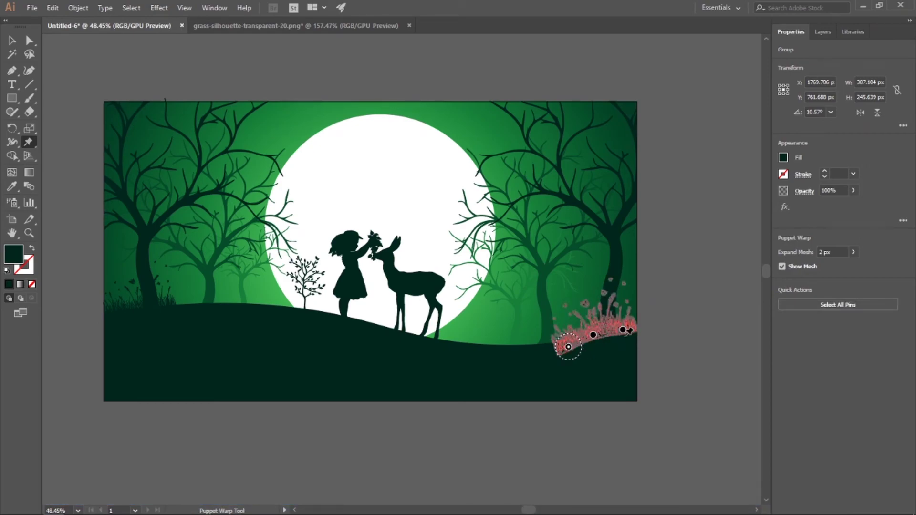
click(626, 332)
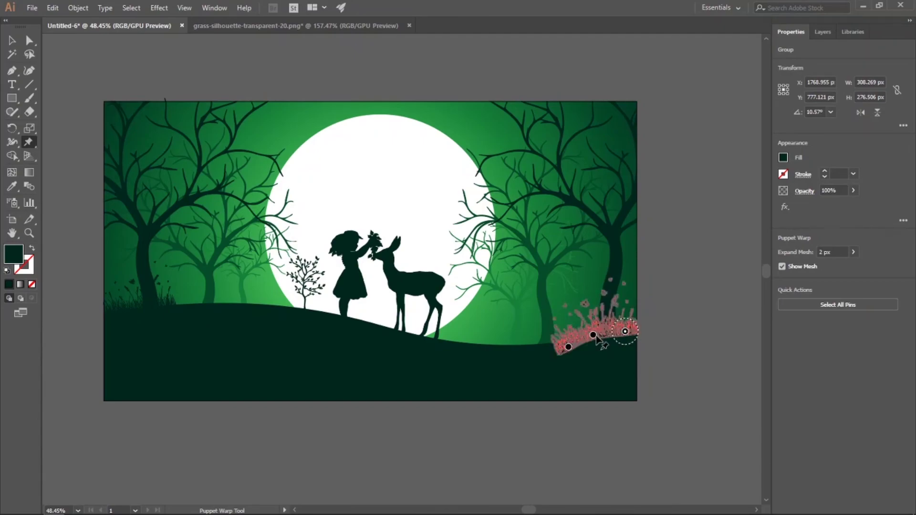
drag(568, 347, 565, 344)
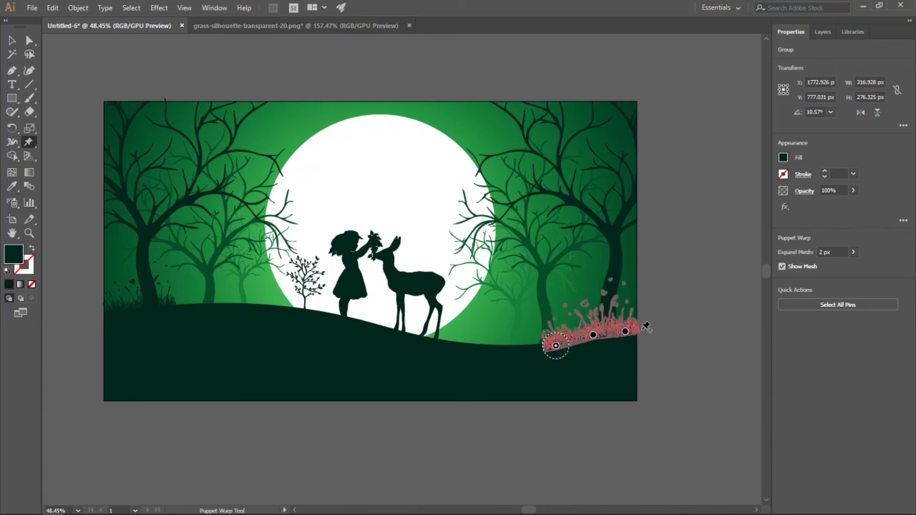
key(v)
click(525, 435)
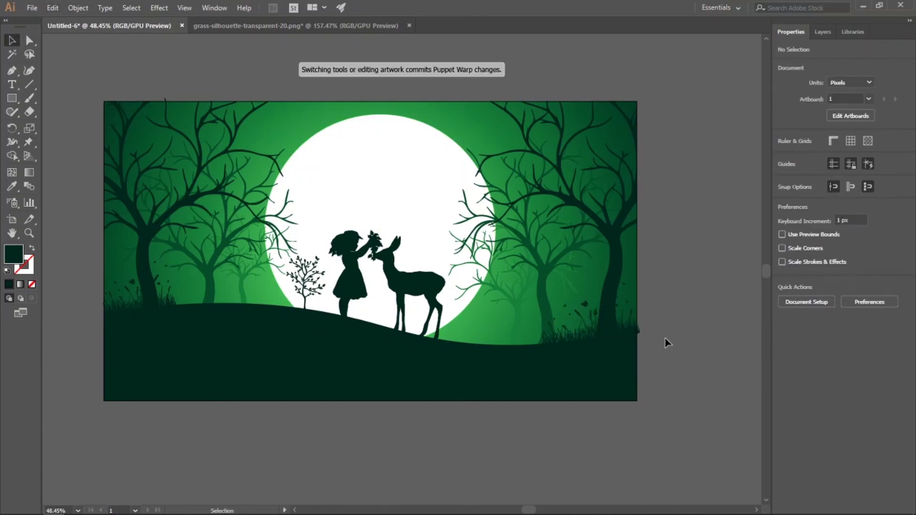
Zoom to the right-edge grass and set it down onto the ground edge
key(z)
click(620, 324)
click(418, 284)
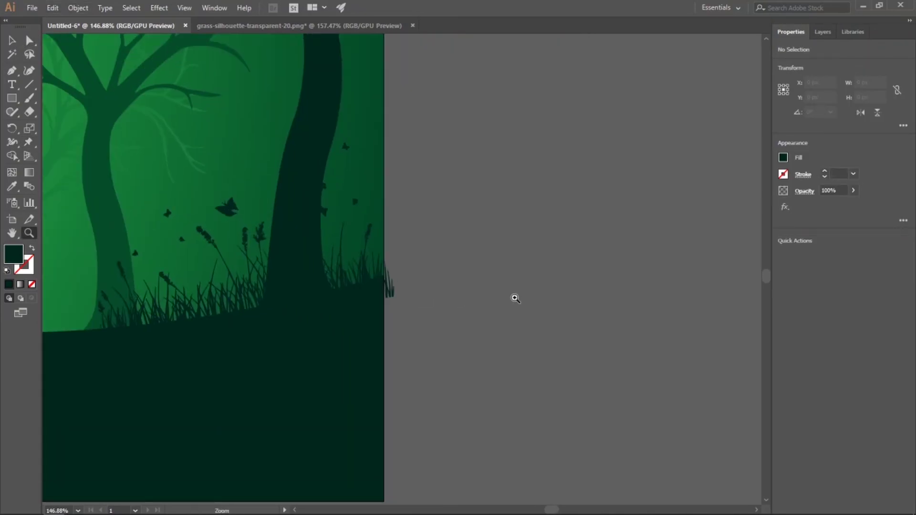
key(v)
drag(254, 296, 262, 277)
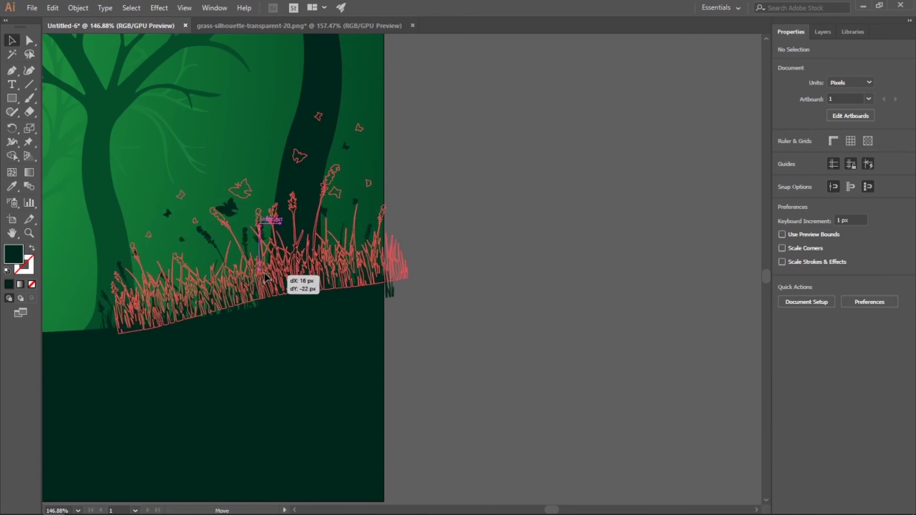
drag(263, 276, 263, 291)
click(489, 378)
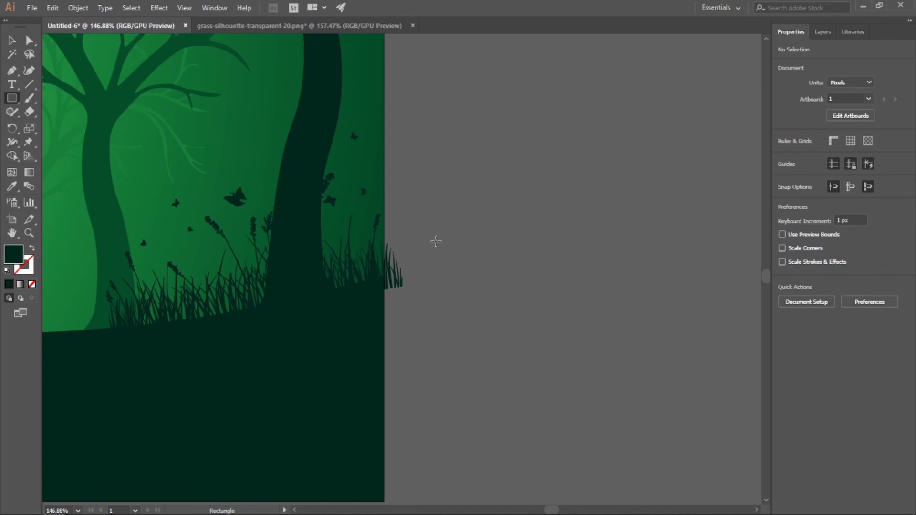
Cover the overhang with a rectangle and Shape Builder-delete it, trimming the grass at the right edge
drag(384, 157, 445, 335)
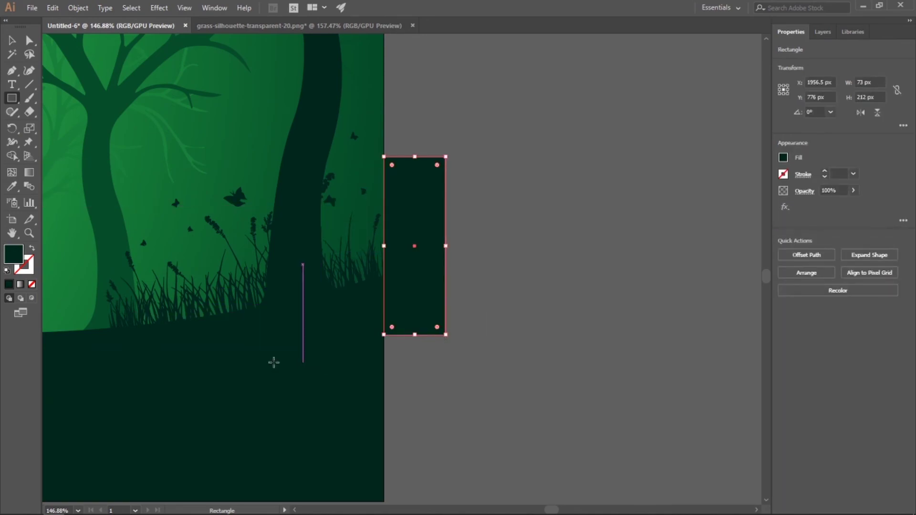
key(v)
click(642, 363)
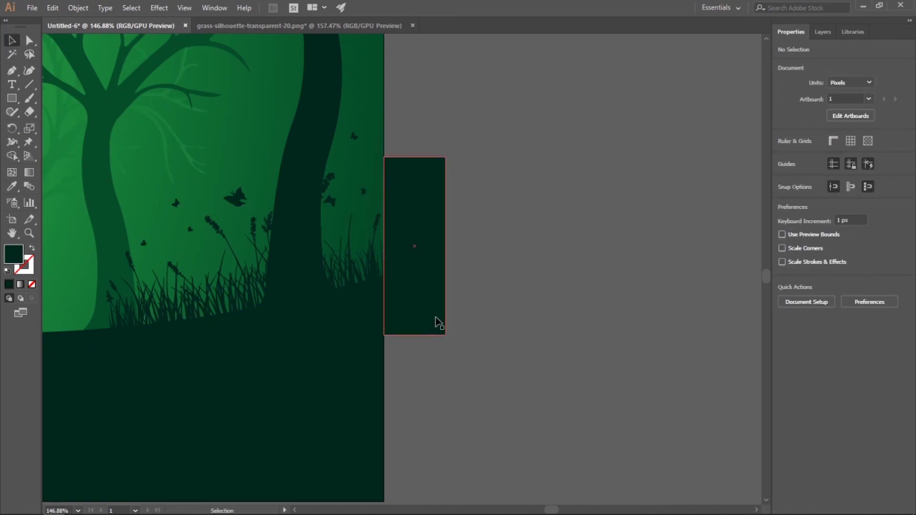
drag(438, 323, 436, 313)
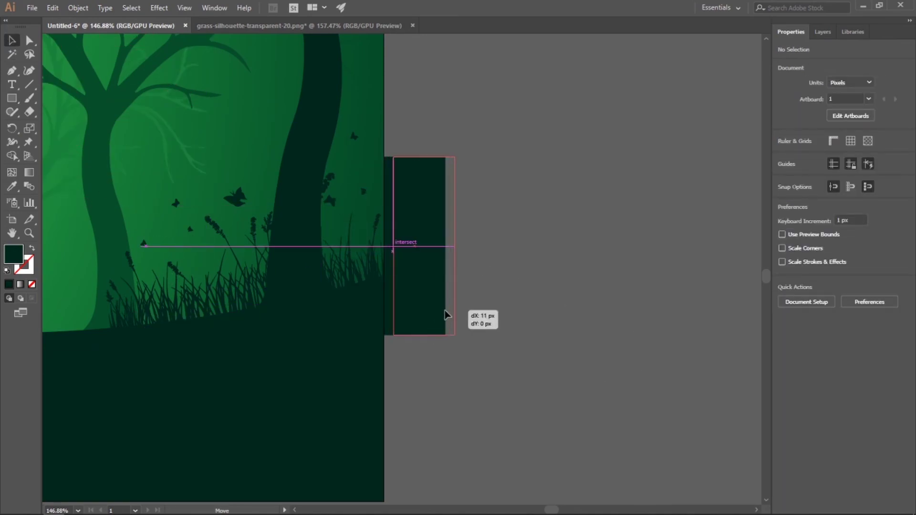
shift+click(361, 285)
click(19, 156)
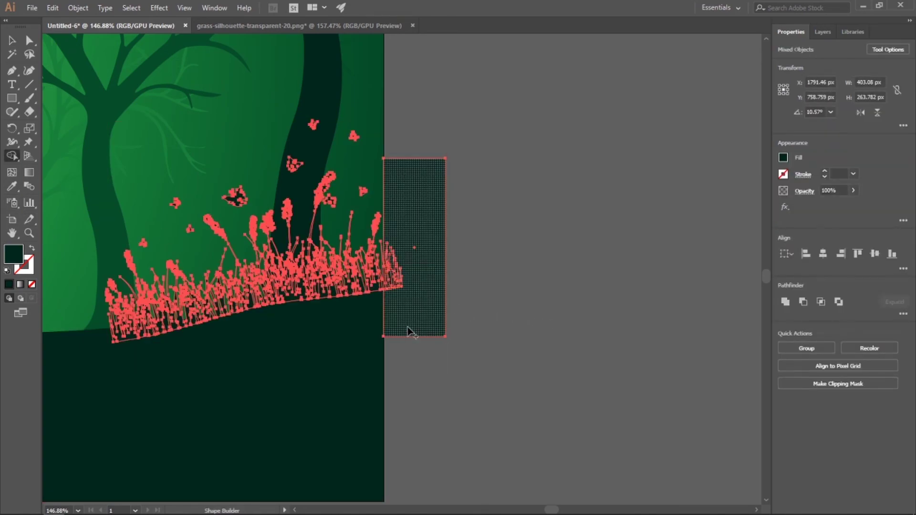
alt+click(393, 244)
drag(397, 266, 436, 128)
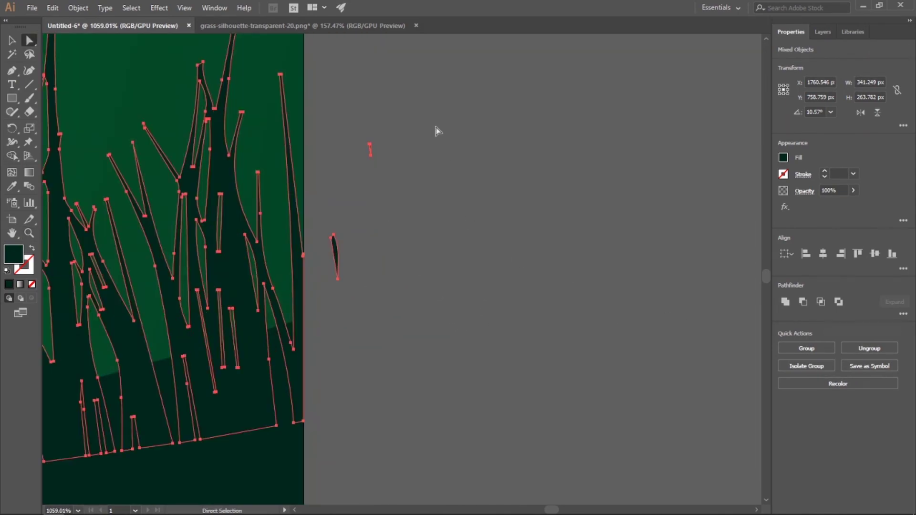
click(401, 271)
Zoom in on the left-edge grass, draw a rectangle over its overhang, and trim it with Shape Builder
scroll(377, 248, down, 10)
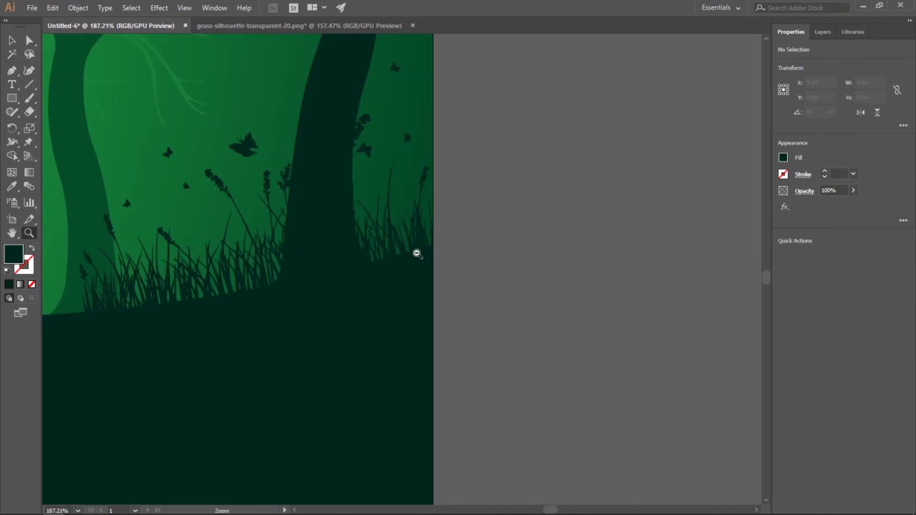
drag(193, 239, 461, 289)
scroll(363, 253, up, 5)
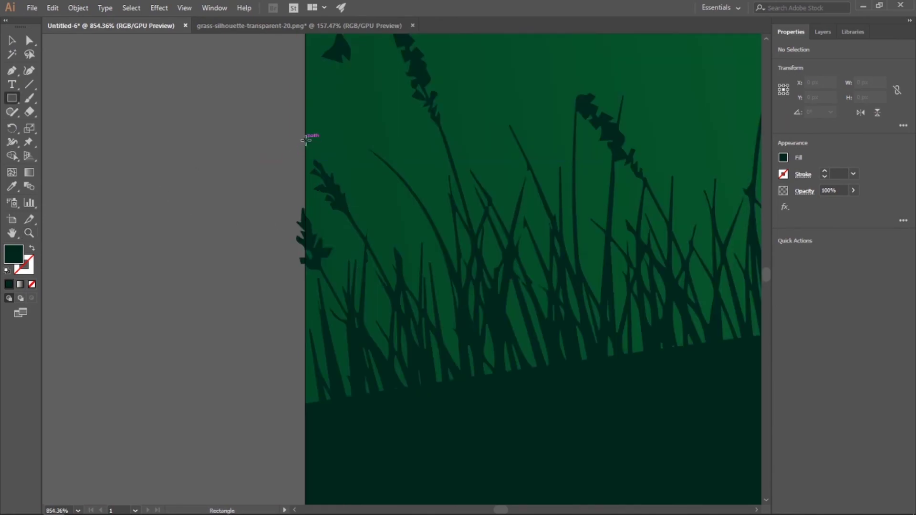
drag(306, 139, 271, 321)
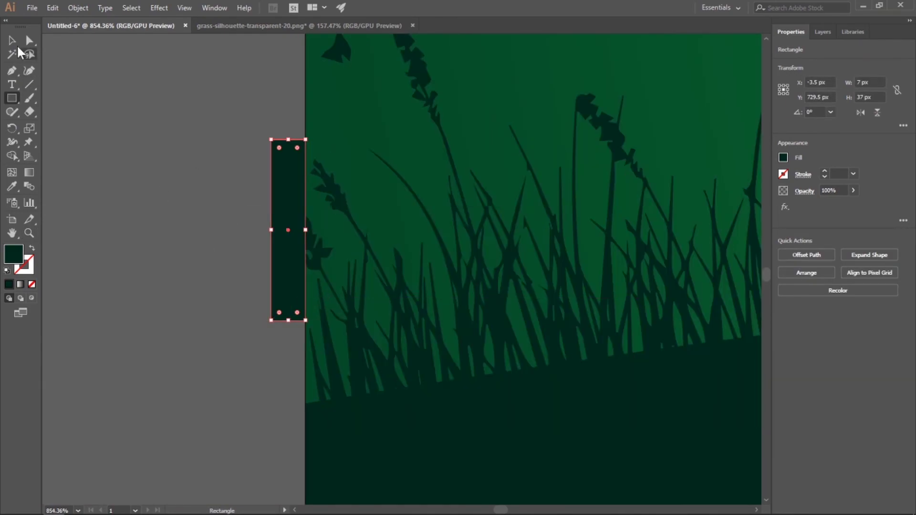
click(13, 42)
shift+click(307, 231)
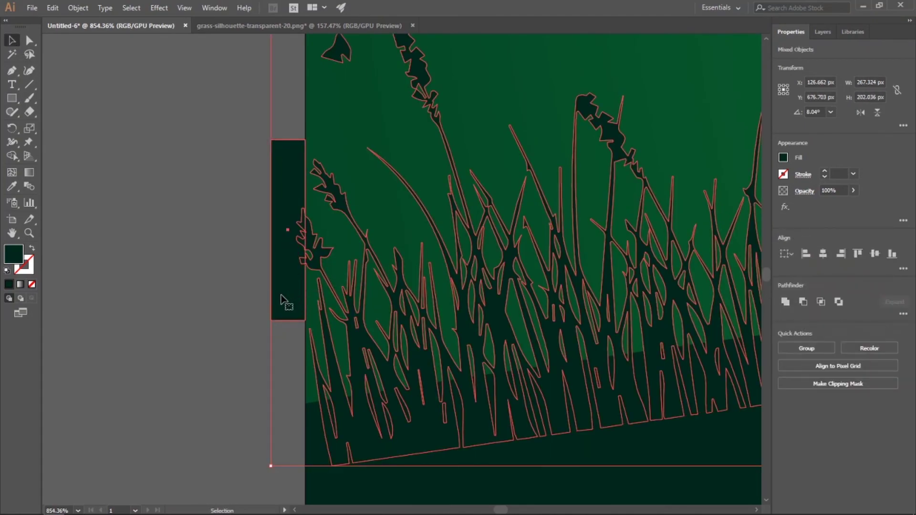
key(shift+m)
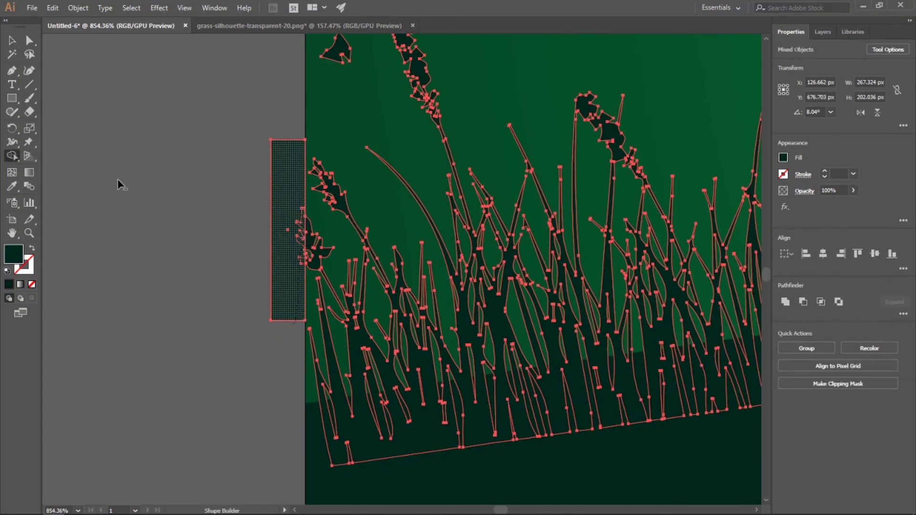
key(ctrl+z)
Inspect the trimmed left edge up close, then fit the whole artboard in view and deselect
key(z)
drag(300, 260, 714, 301)
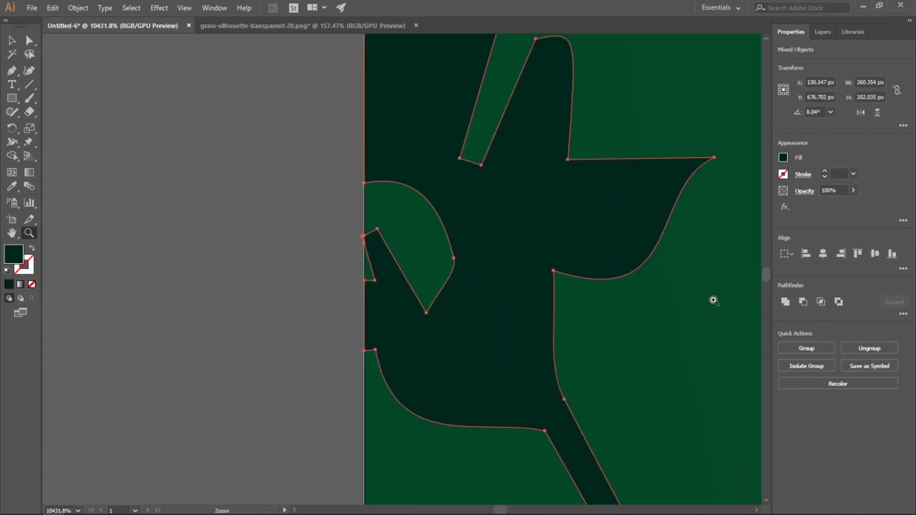
drag(375, 232, 559, 262)
key(shift+m)
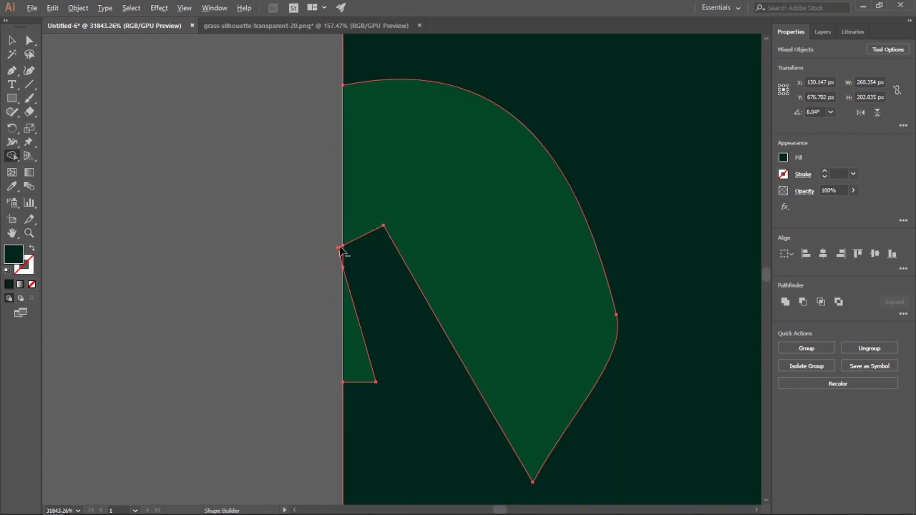
key(z)
alt+click(470, 278)
alt+click(491, 256)
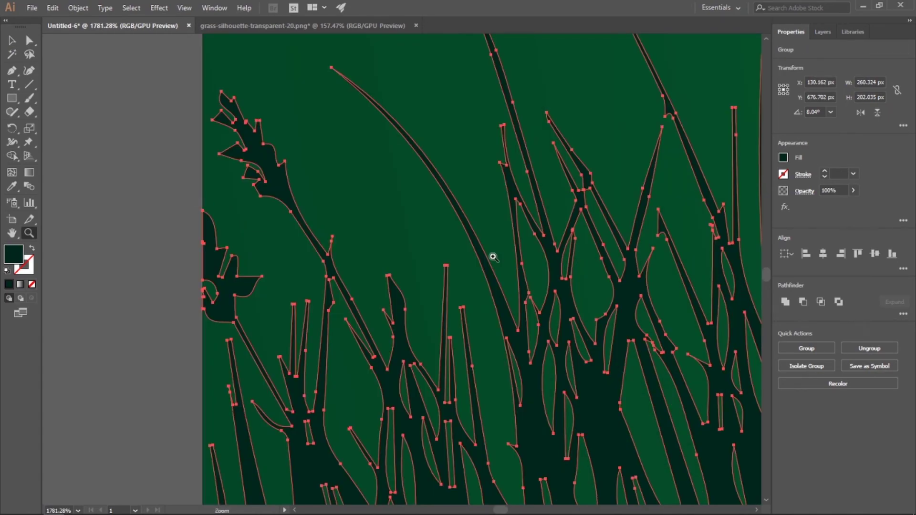
alt+click(516, 288)
key(ctrl+0)
key(ctrl+minus)
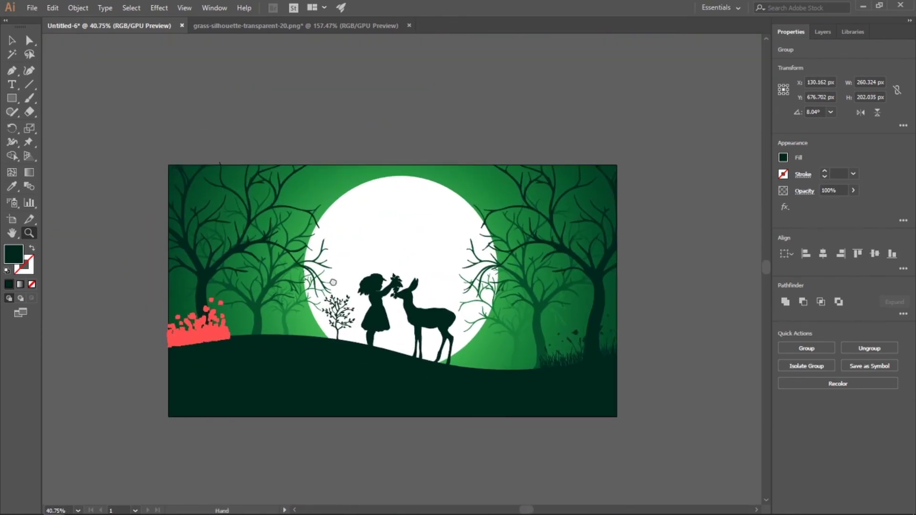
click(12, 41)
click(669, 274)
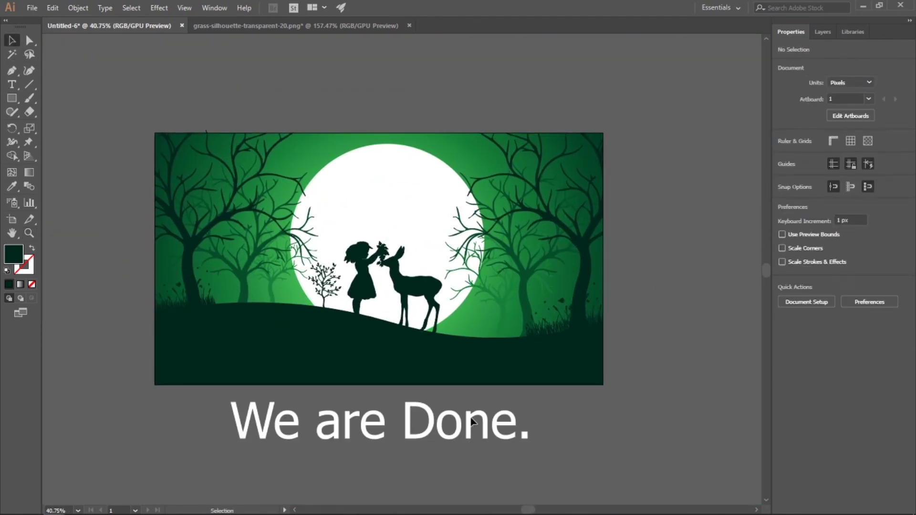